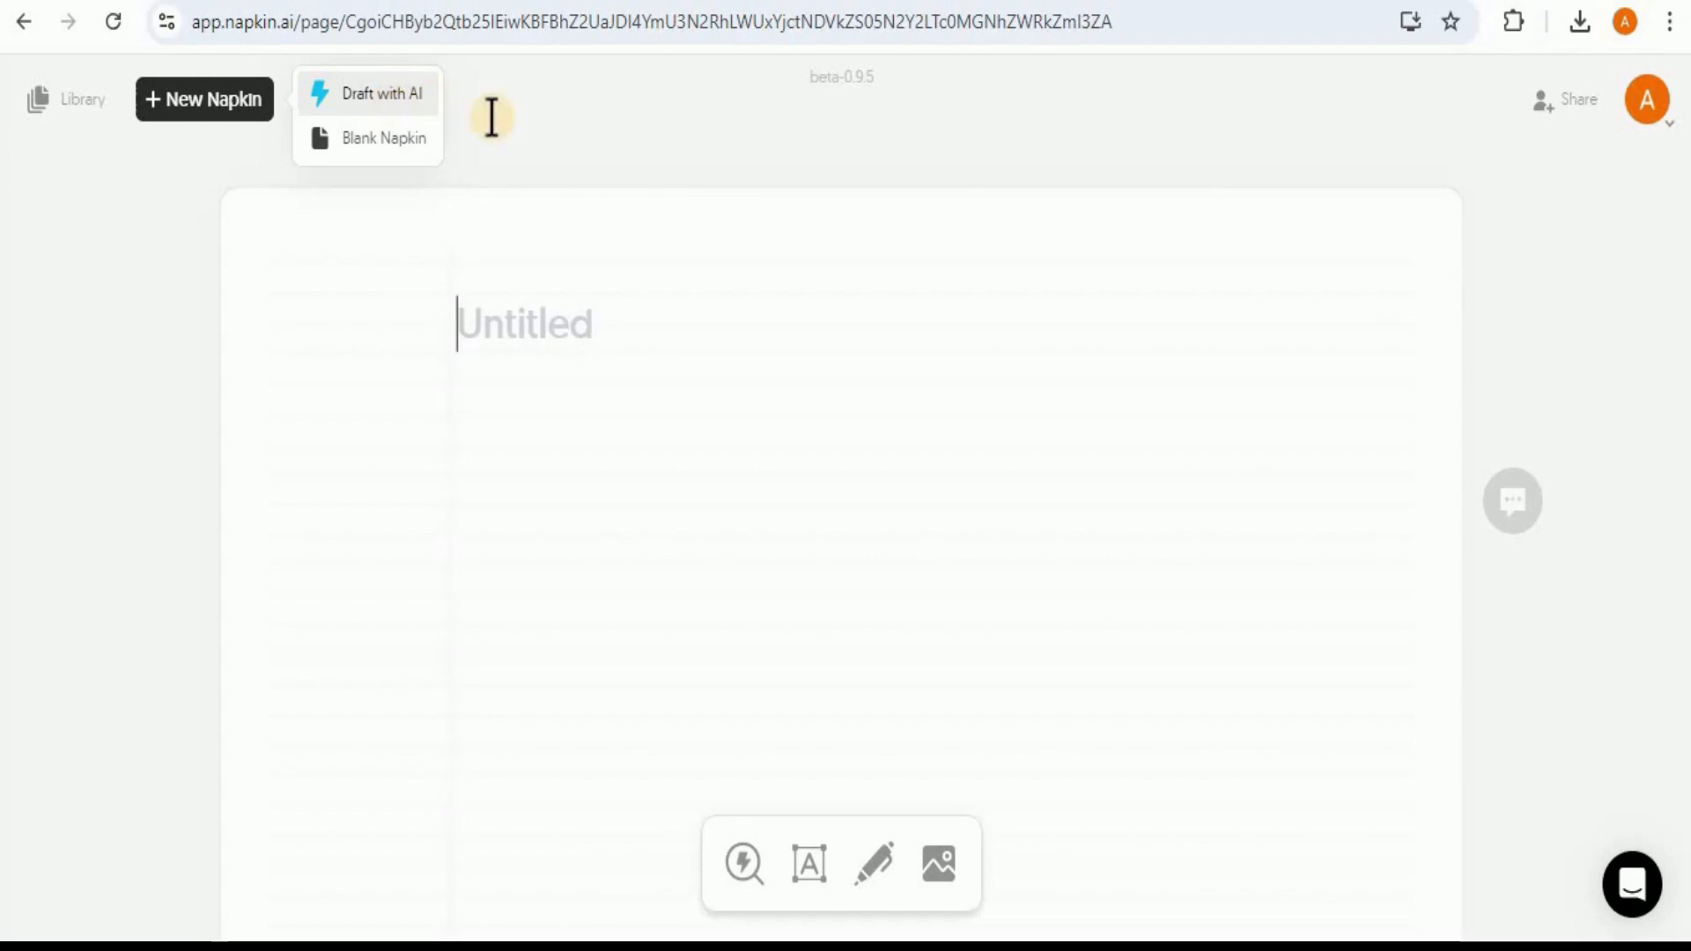
pyautogui.click(575, 124)
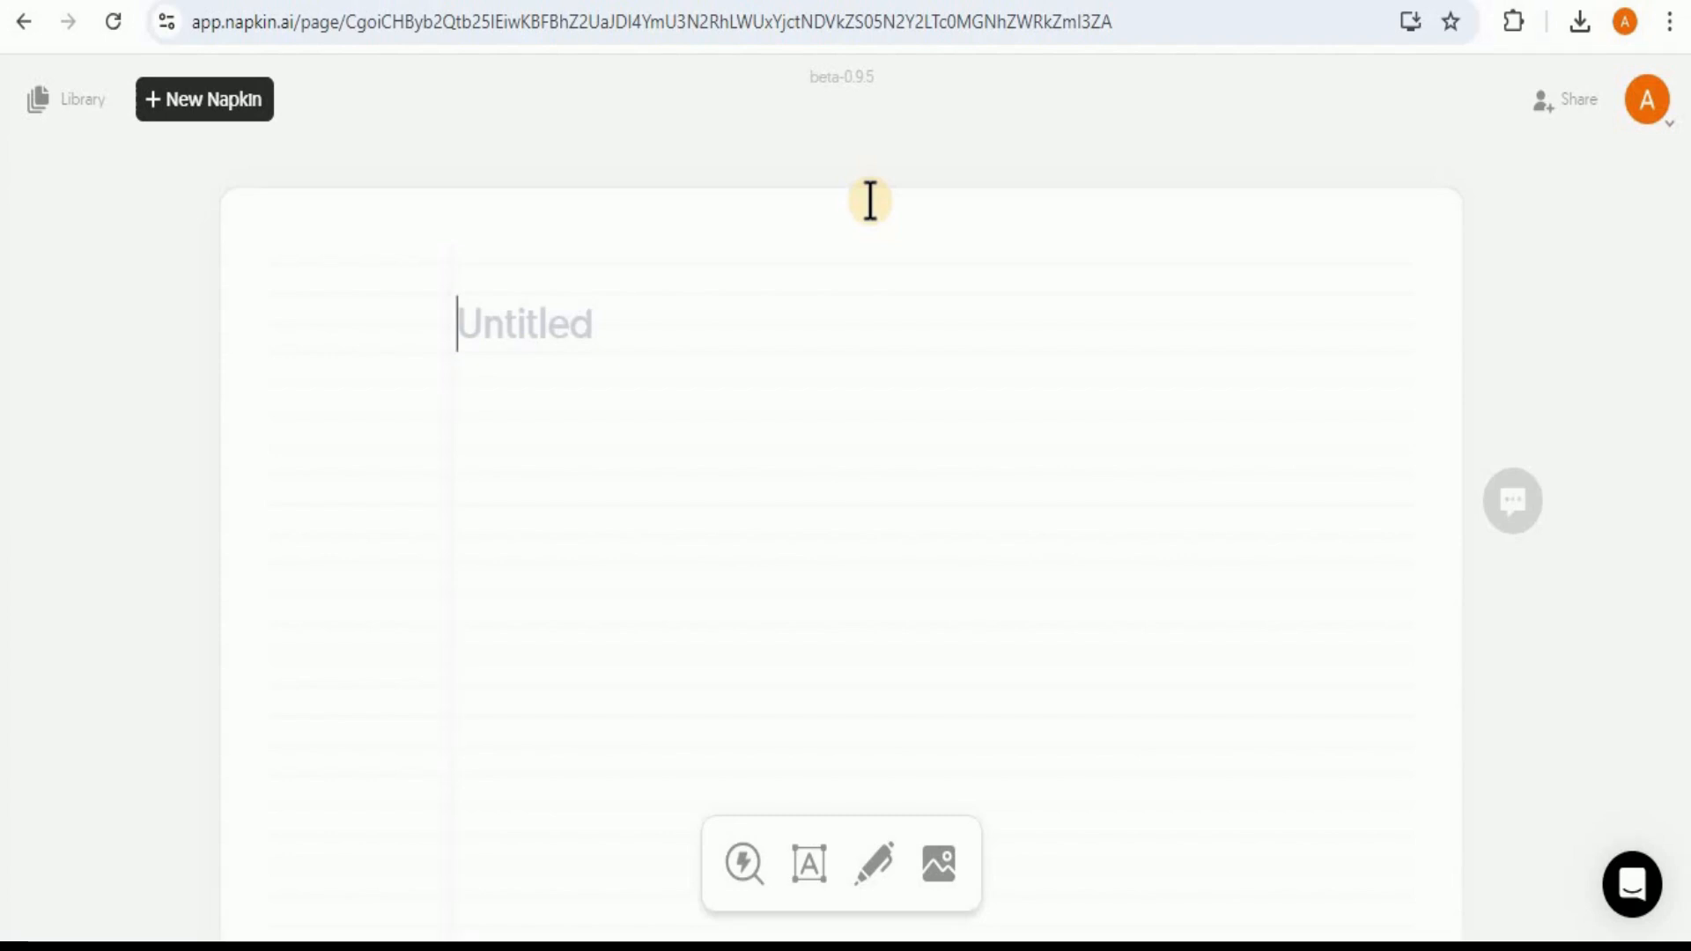
pyautogui.click(629, 527)
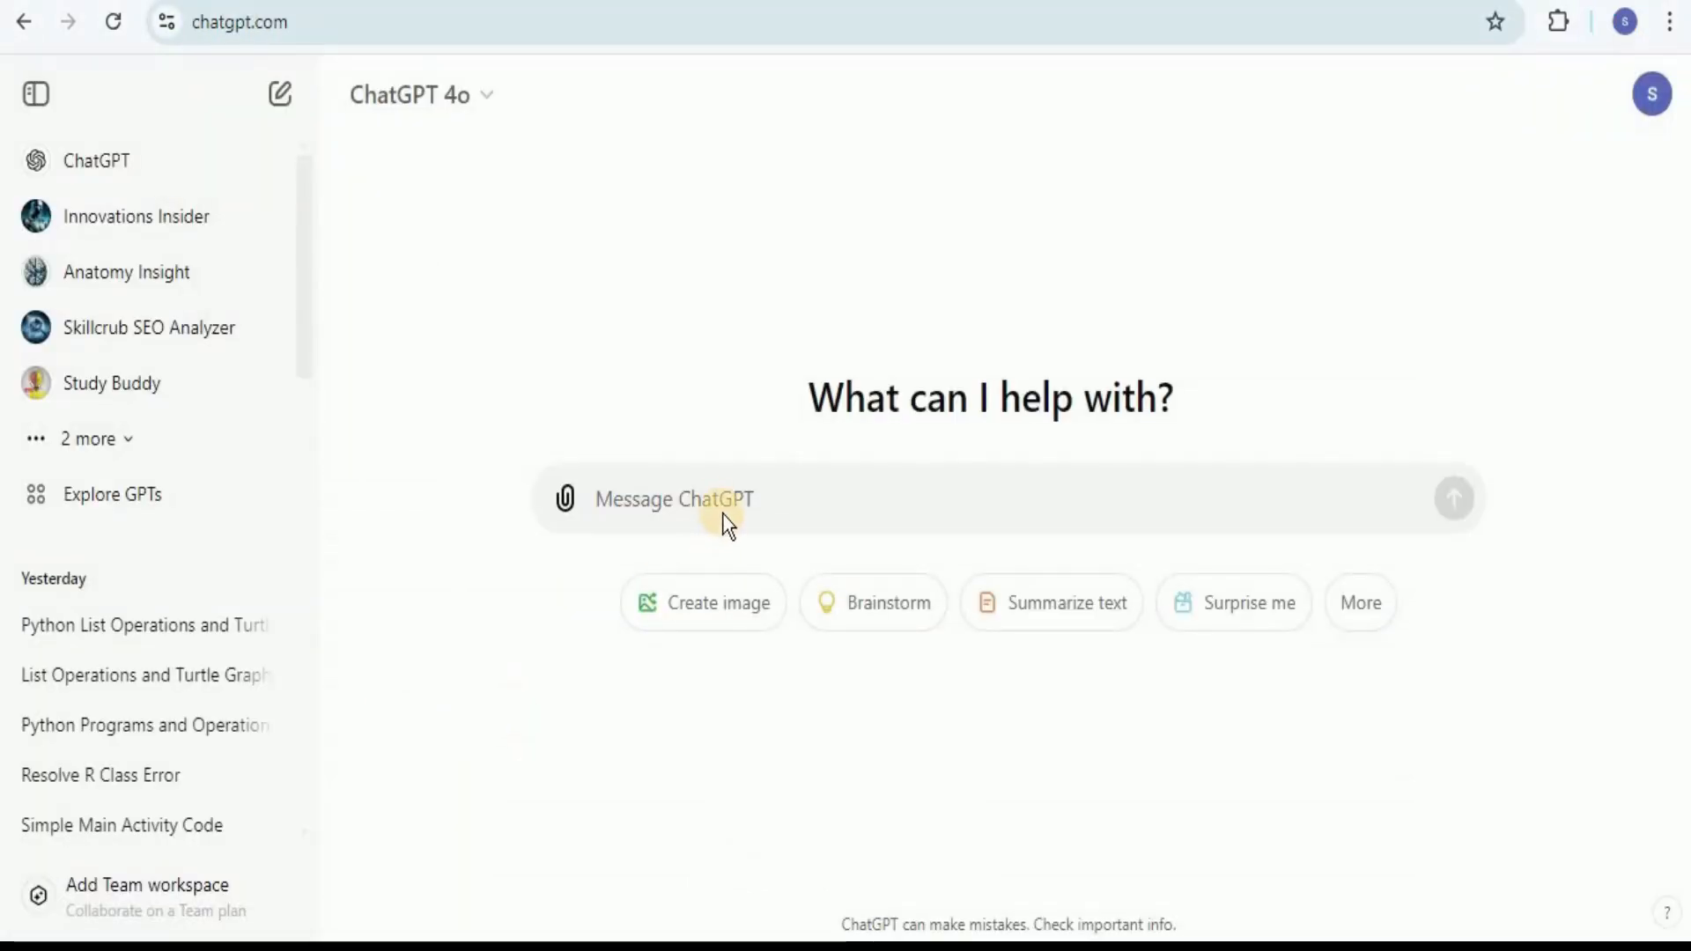
# Step: Switch to ChatGPT and ask: "What are the steps for Memorizing and understanding the properties of elements and their periodic trends"
pyautogui.click(715, 501)
pyautogui.write('What are the steps for Memorizing and understanding the properties of elements and their periodic trends')
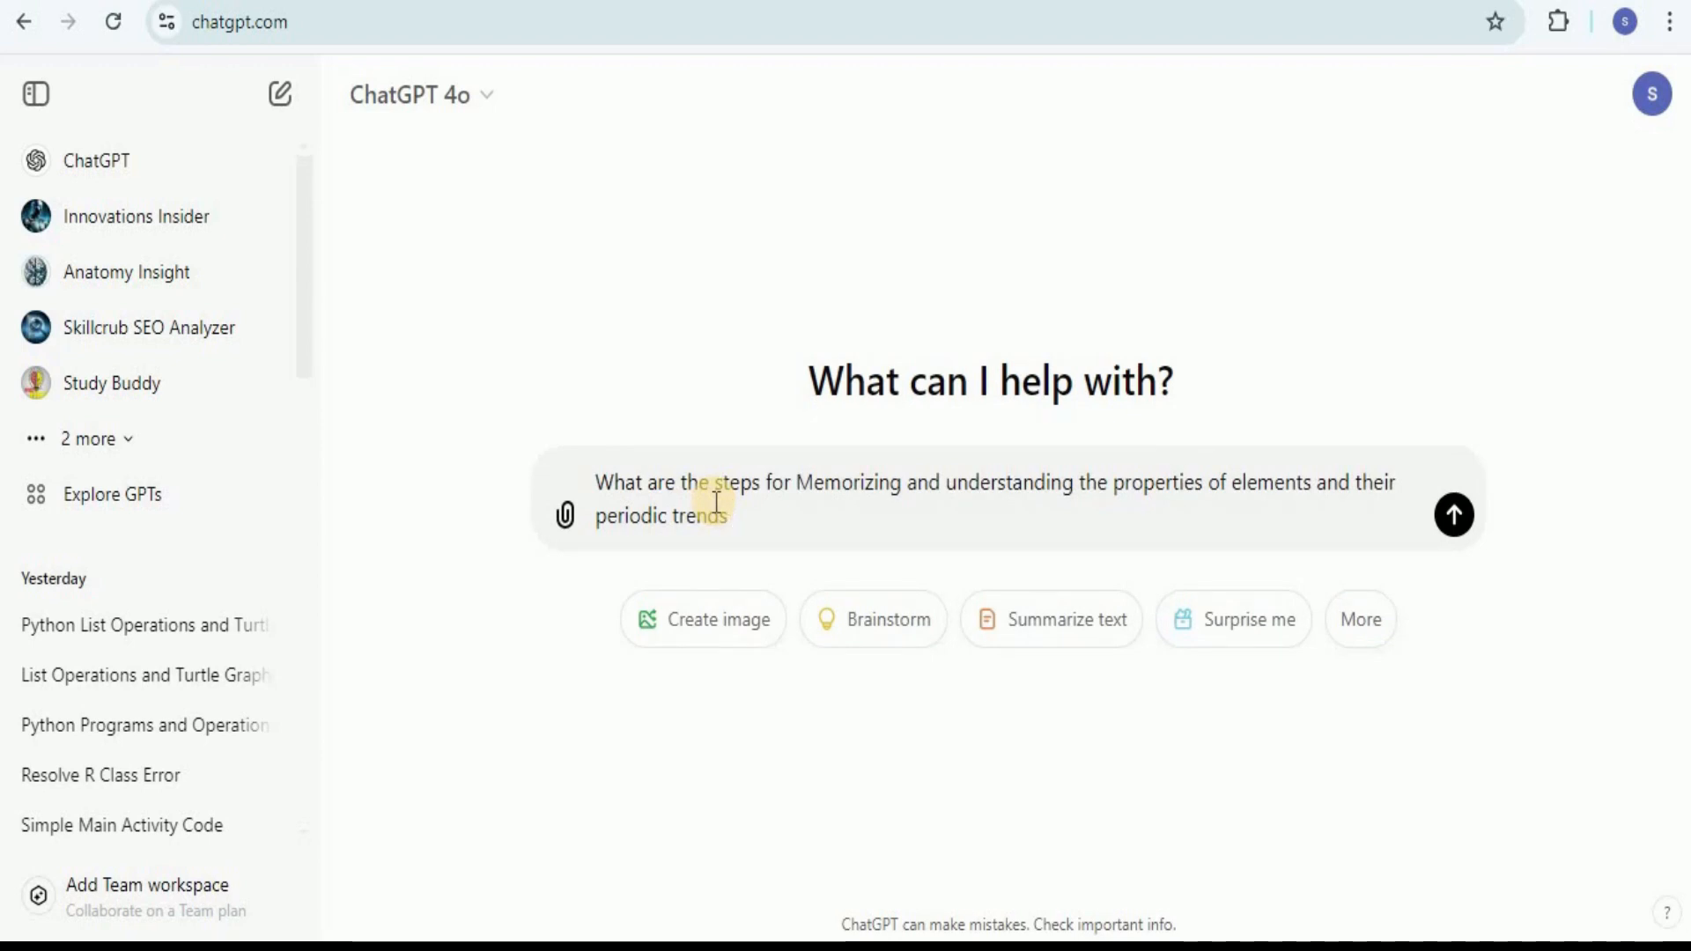
pyautogui.click(1454, 520)
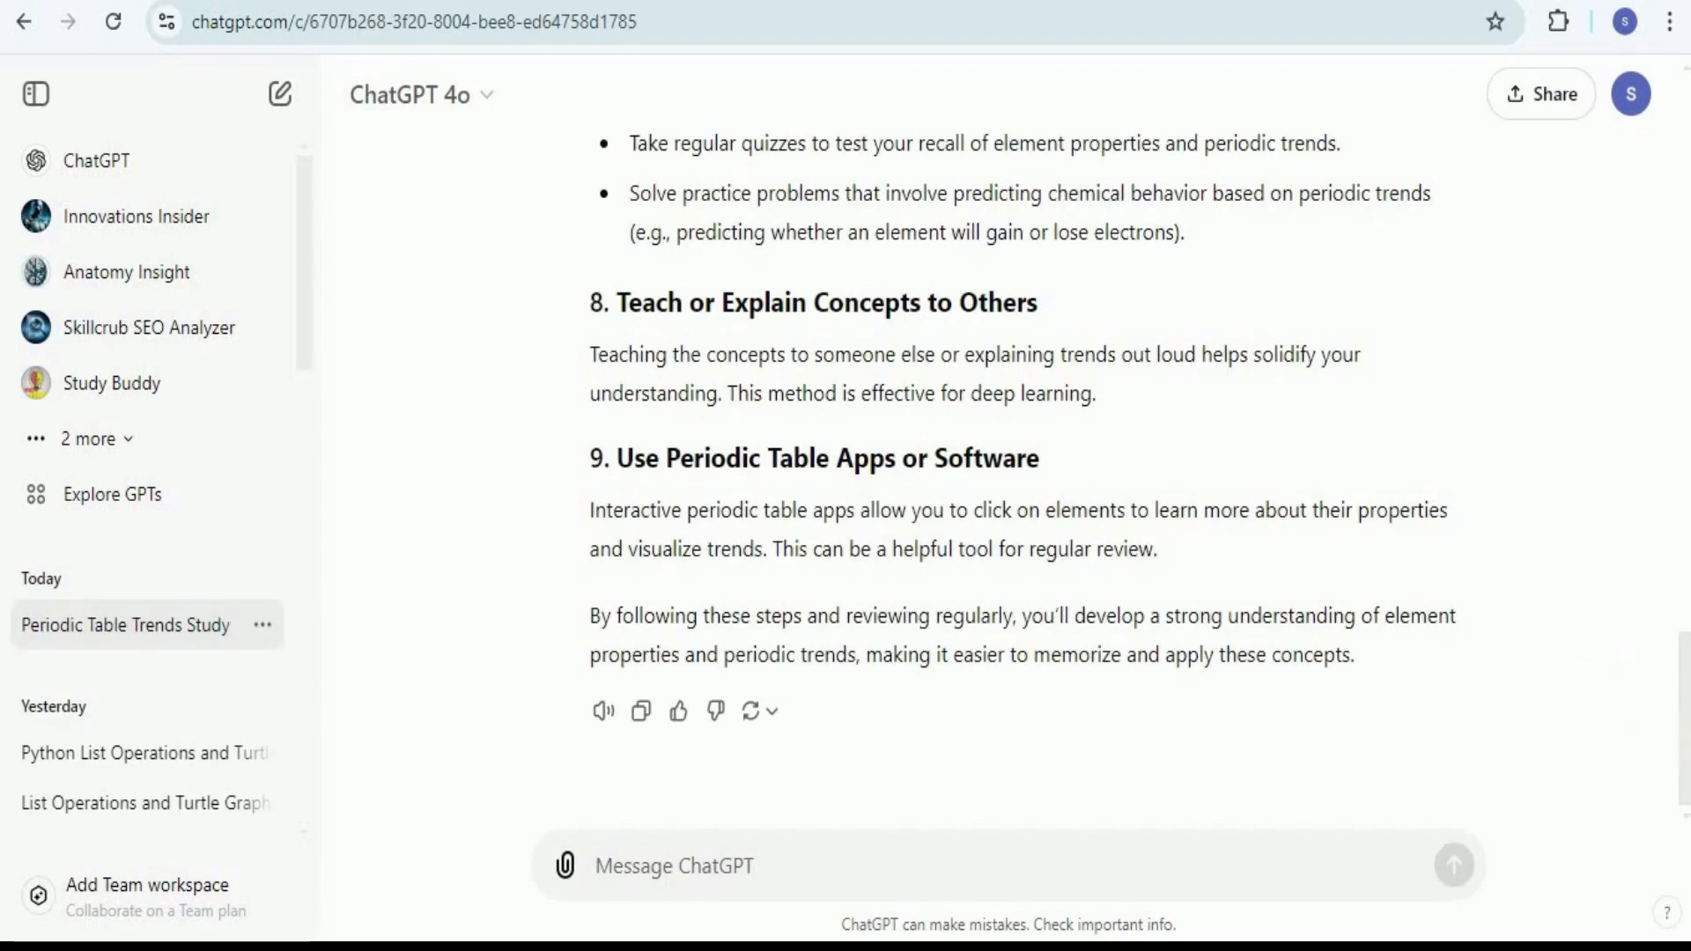
# Step: Copy ChatGPT's answer through the end of step 9 and paste it into the untitled page in Napkin AI
pyautogui.moveTo(1684, 747); pyautogui.dragTo(1609, 187)
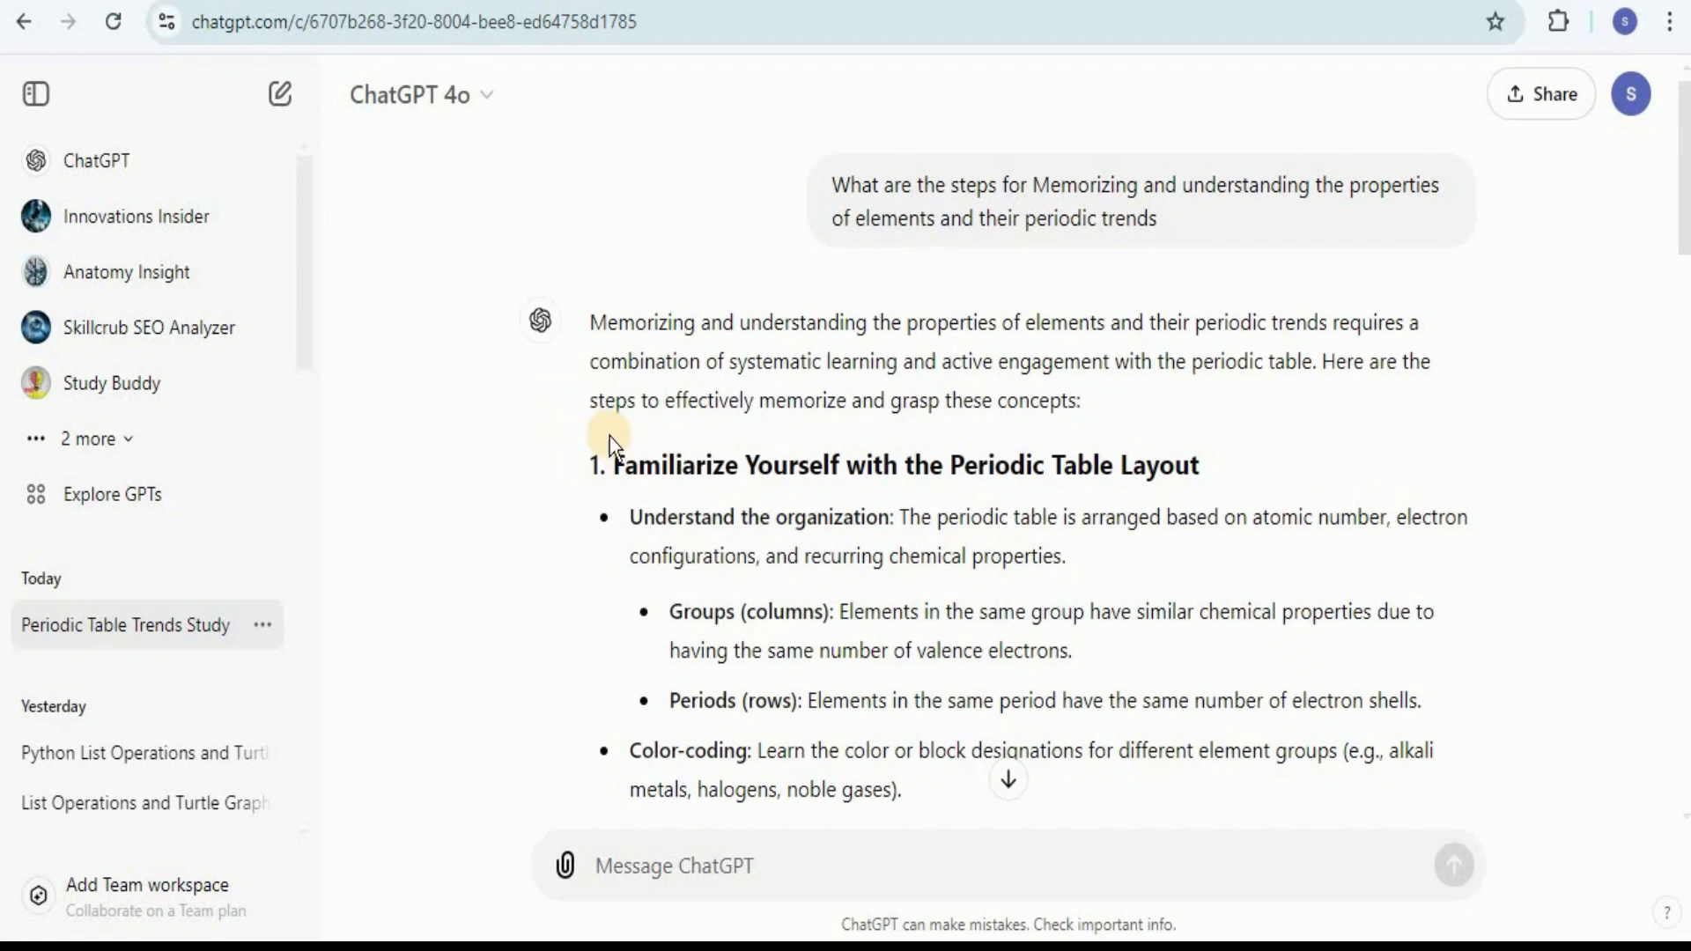
pyautogui.moveTo(609, 437); pyautogui.dragTo(1156, 548)
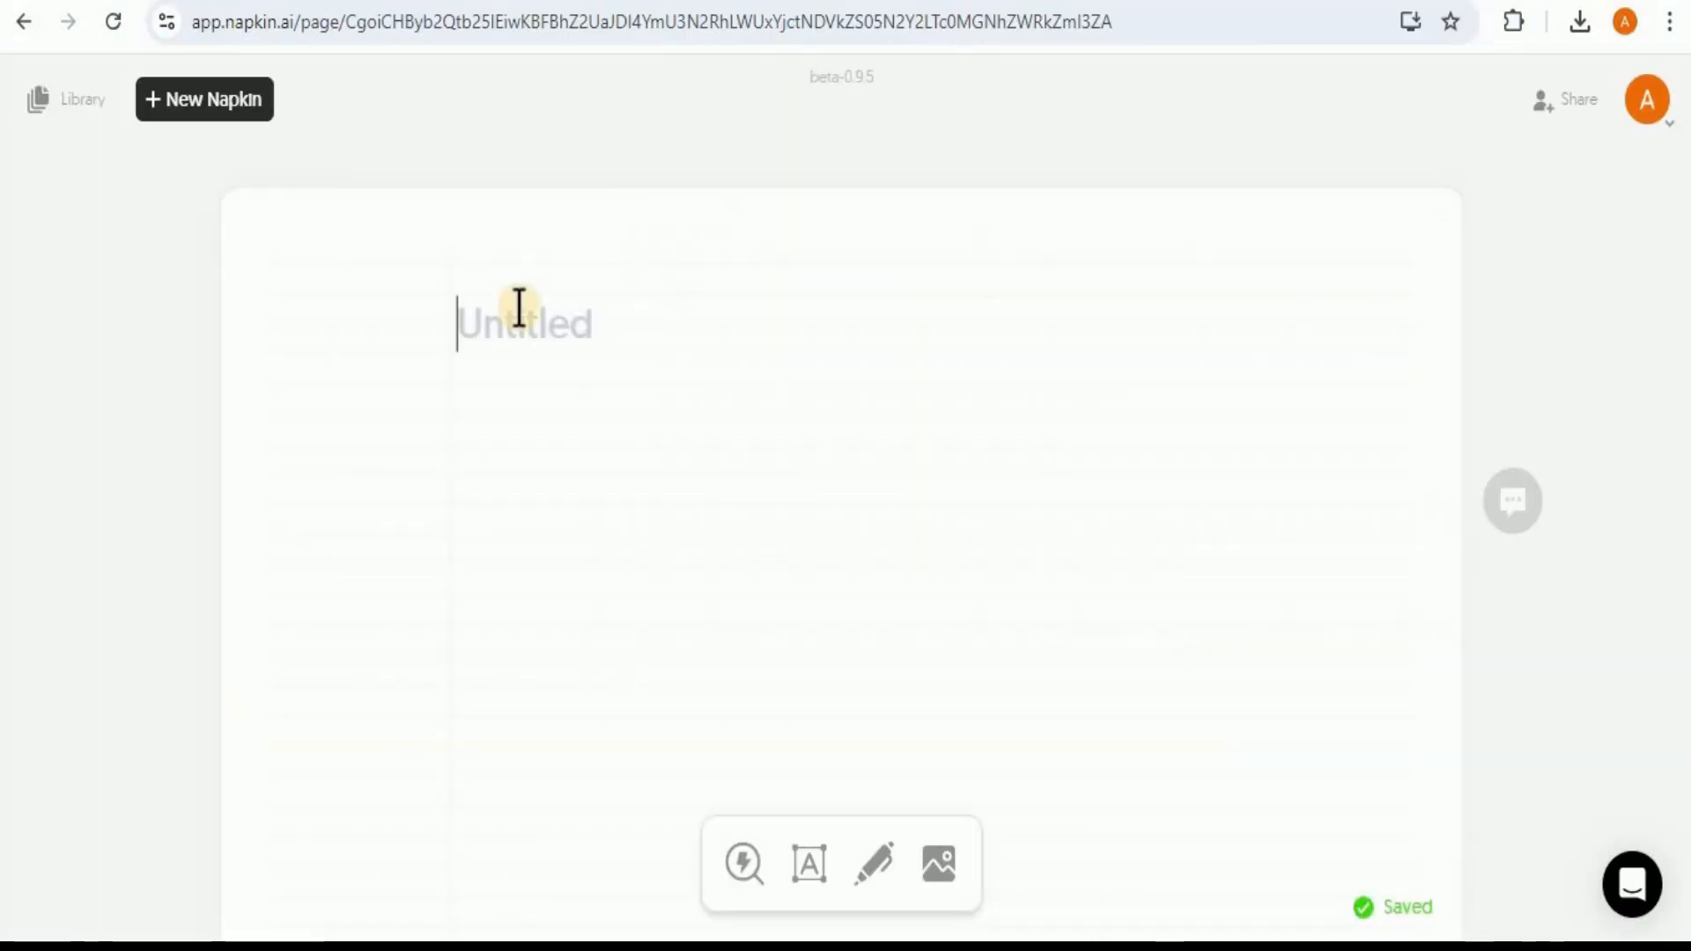
pyautogui.click(520, 324)
pyautogui.hotkey('ctrl', 'v')
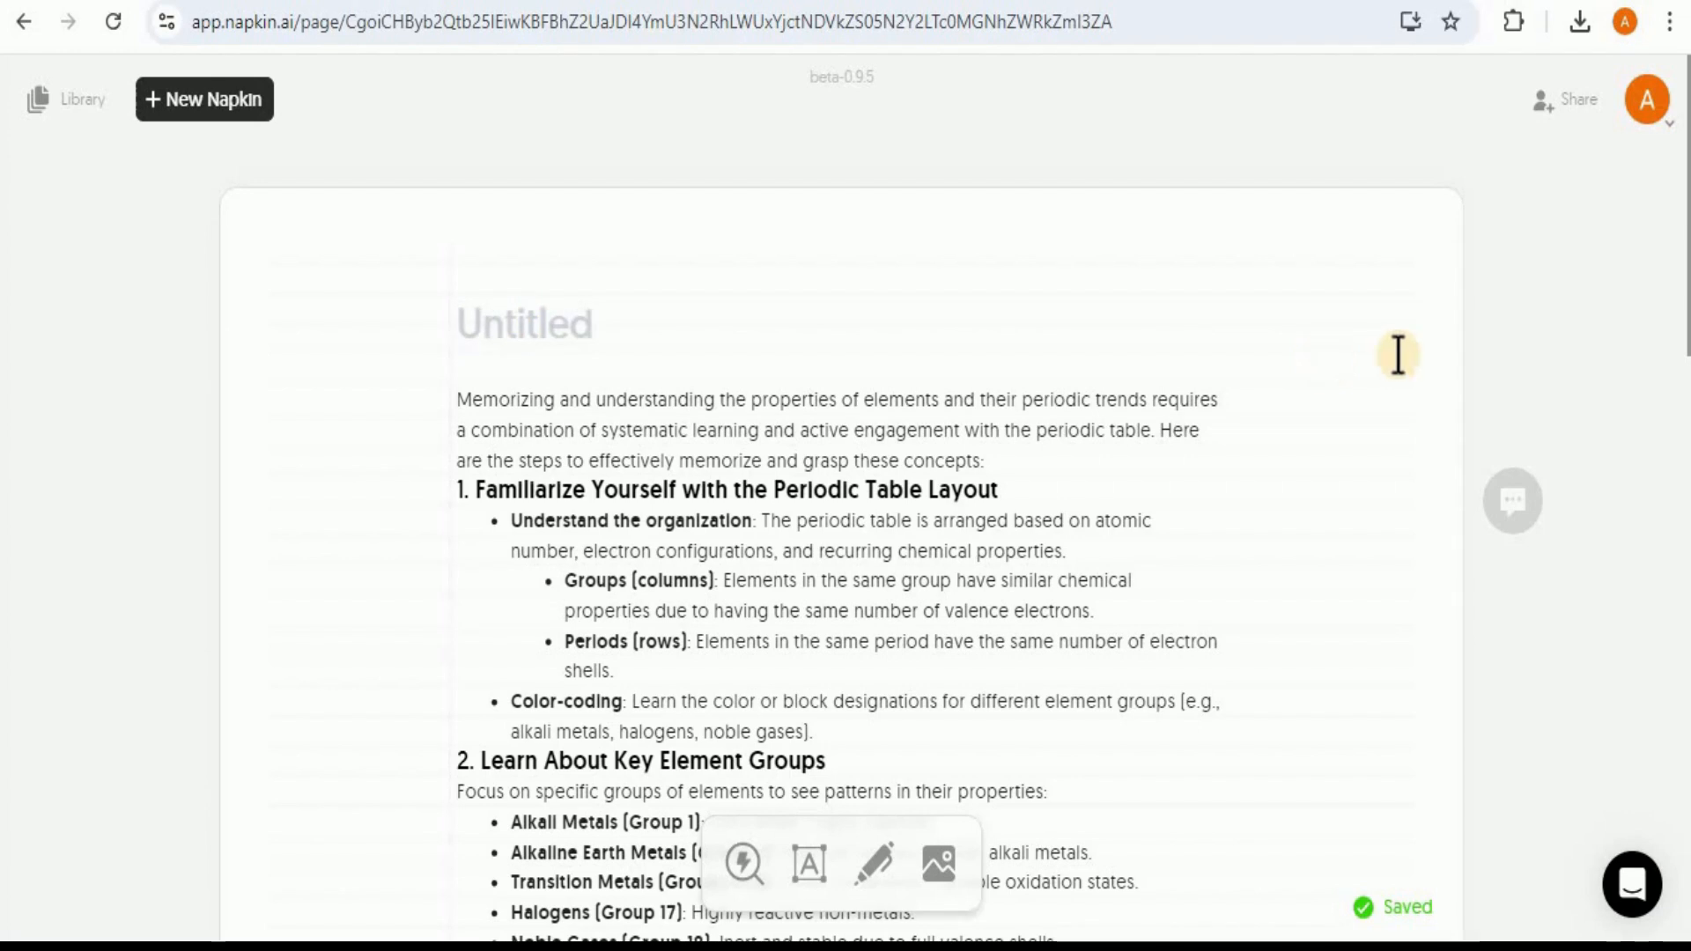
# Step: Generate a visual for section 1, "Familiarize Yourself with the Periodic Table Layout", using the brain layout in a pastel multicolour style
pyautogui.moveTo(1687, 348); pyautogui.dragTo(1687, 488)
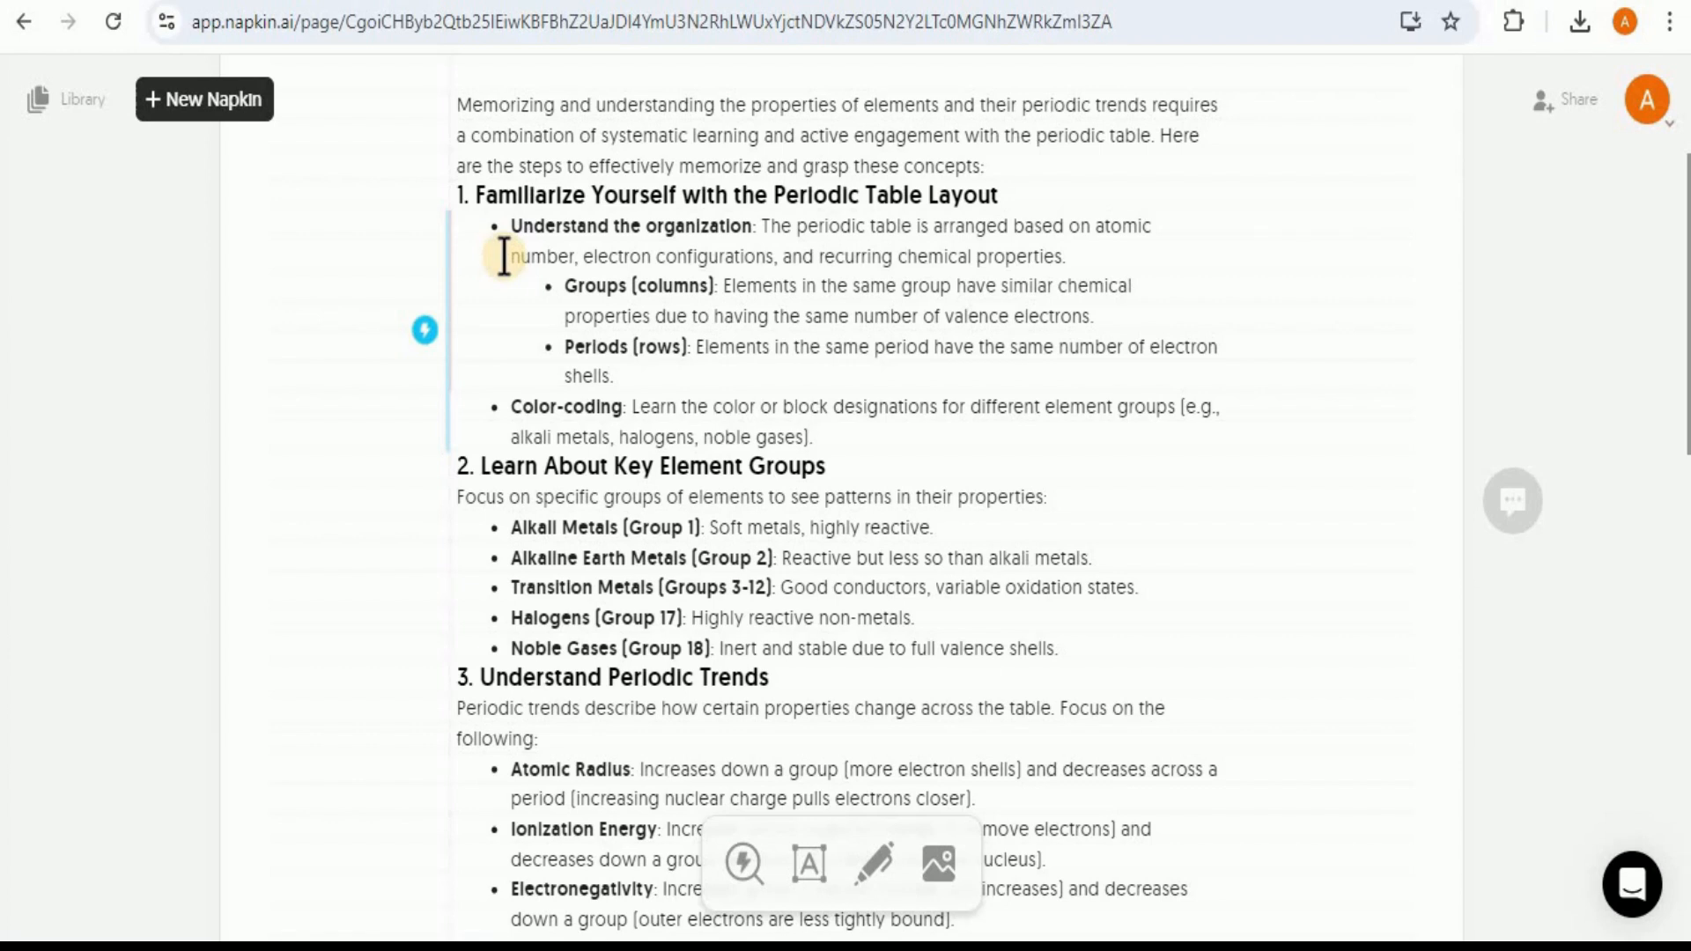
pyautogui.click(426, 337)
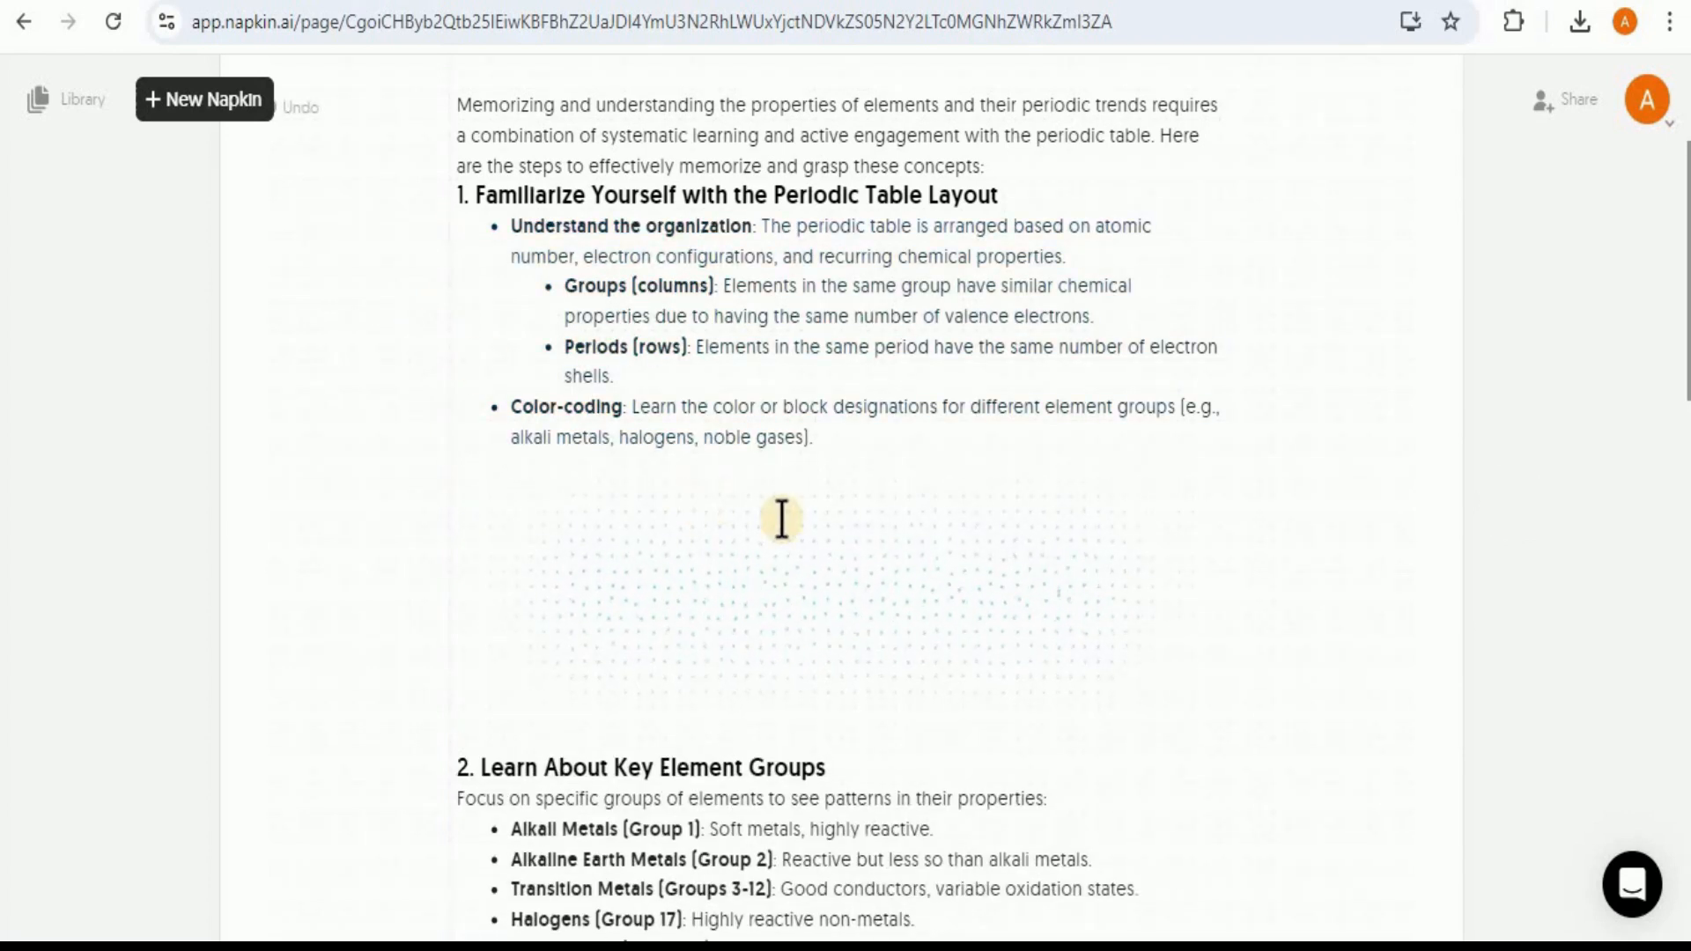
pyautogui.click(408, 674)
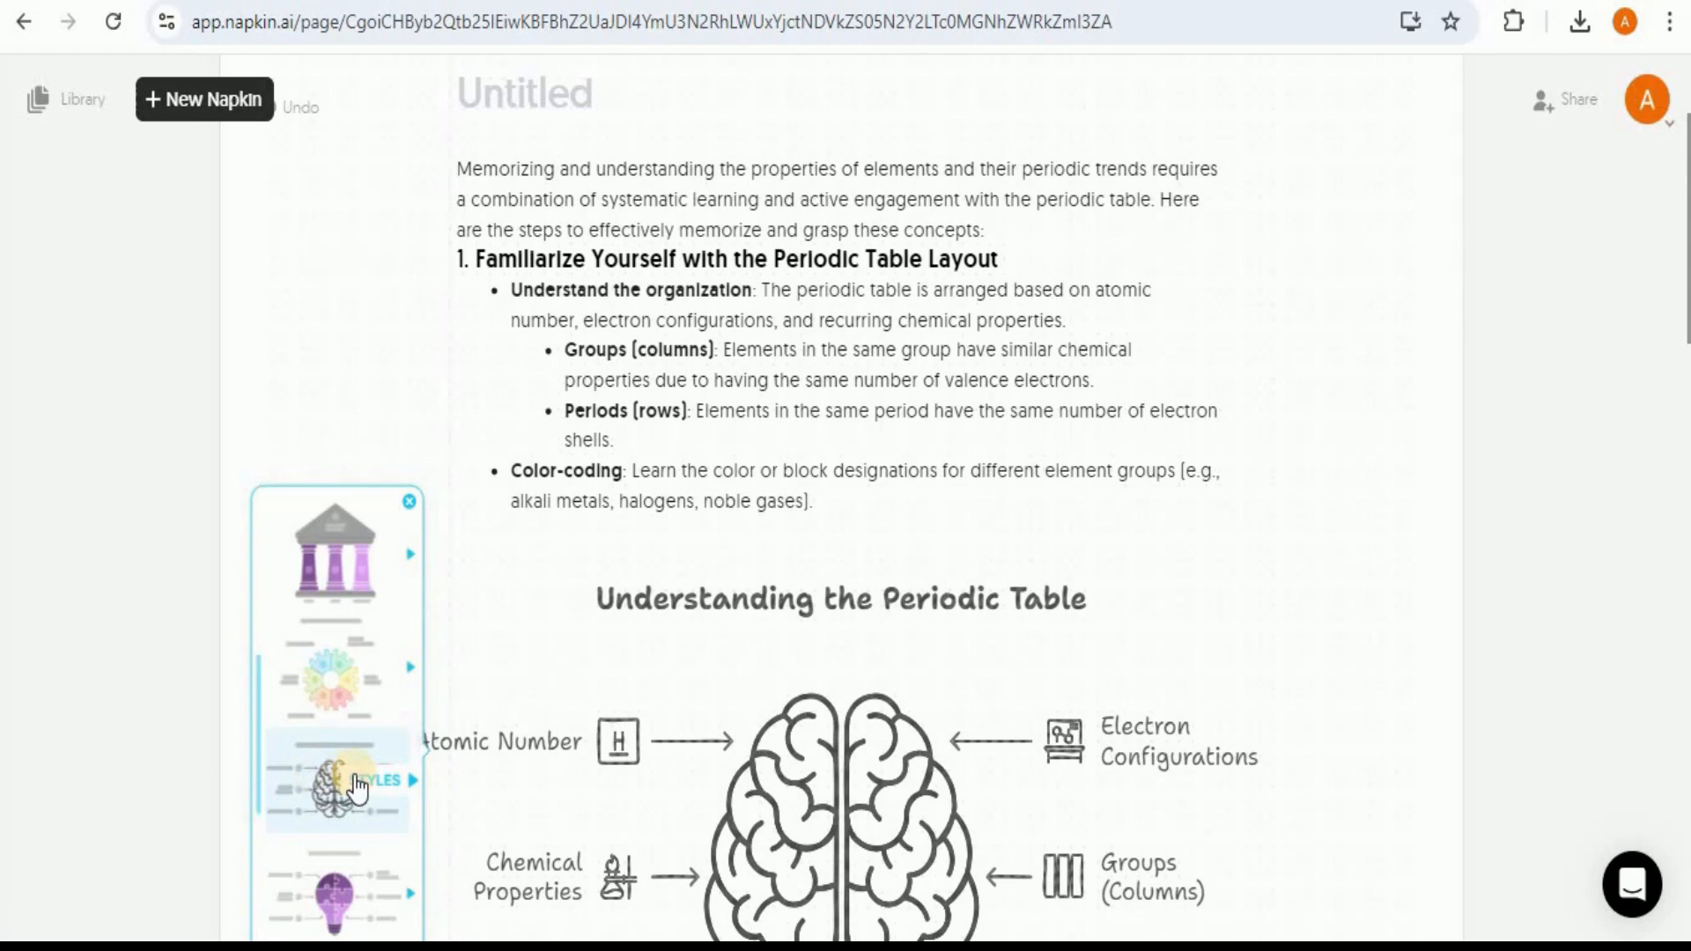
pyautogui.click(391, 797)
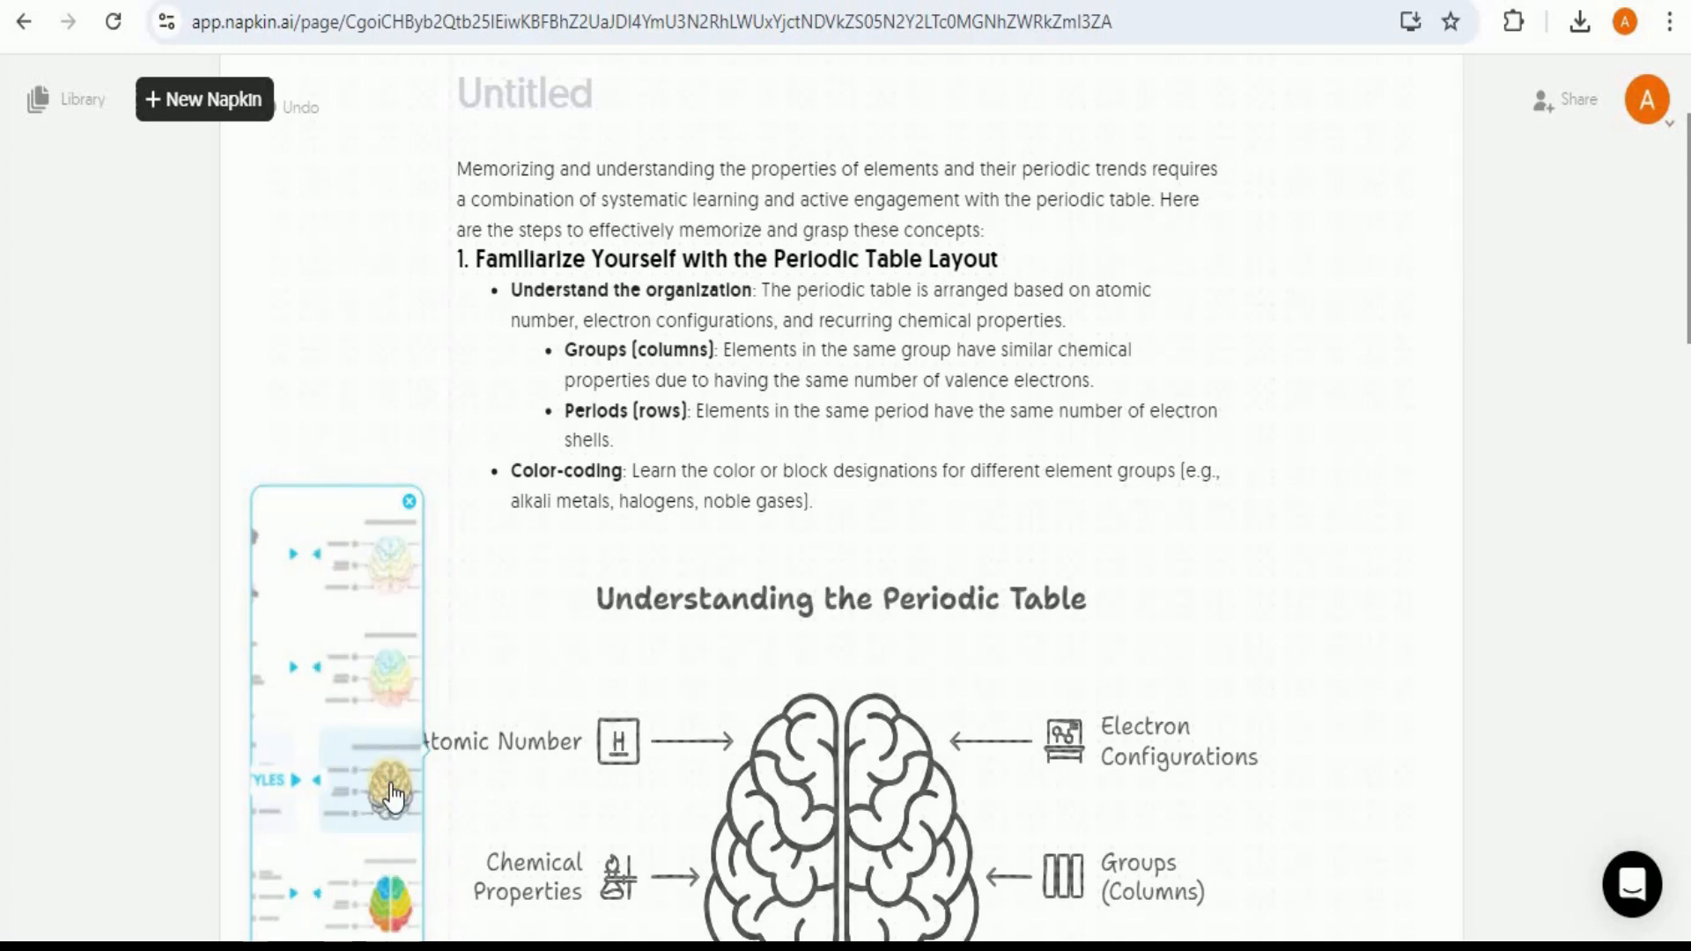
pyautogui.click(333, 573)
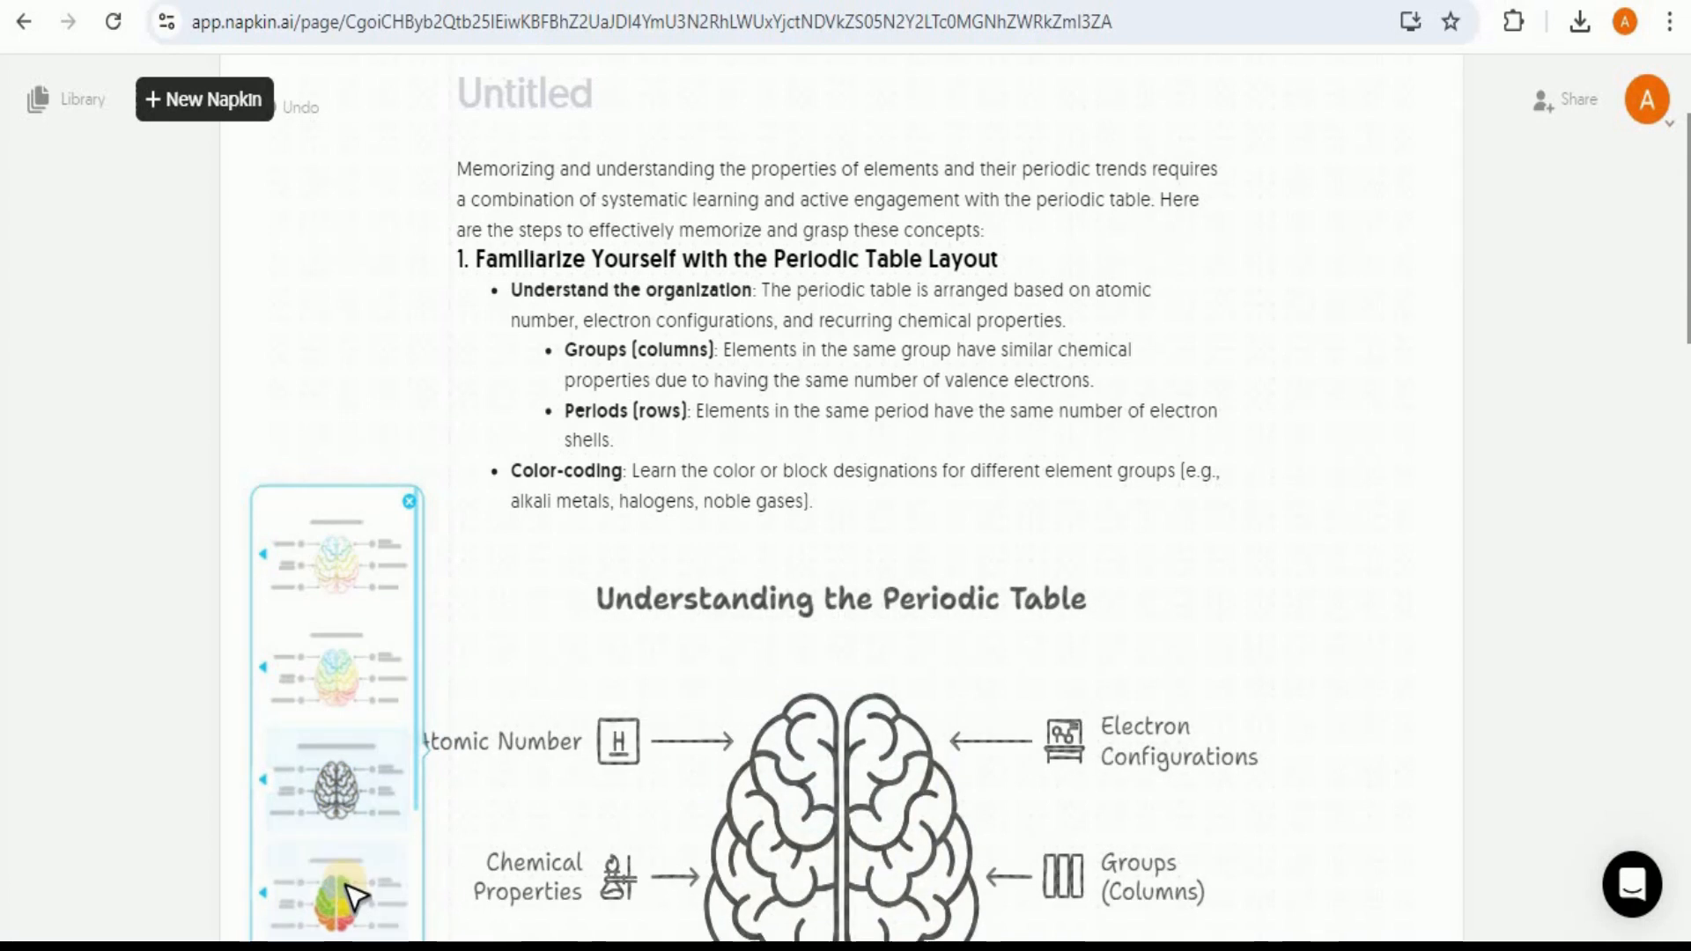
pyautogui.click(337, 707)
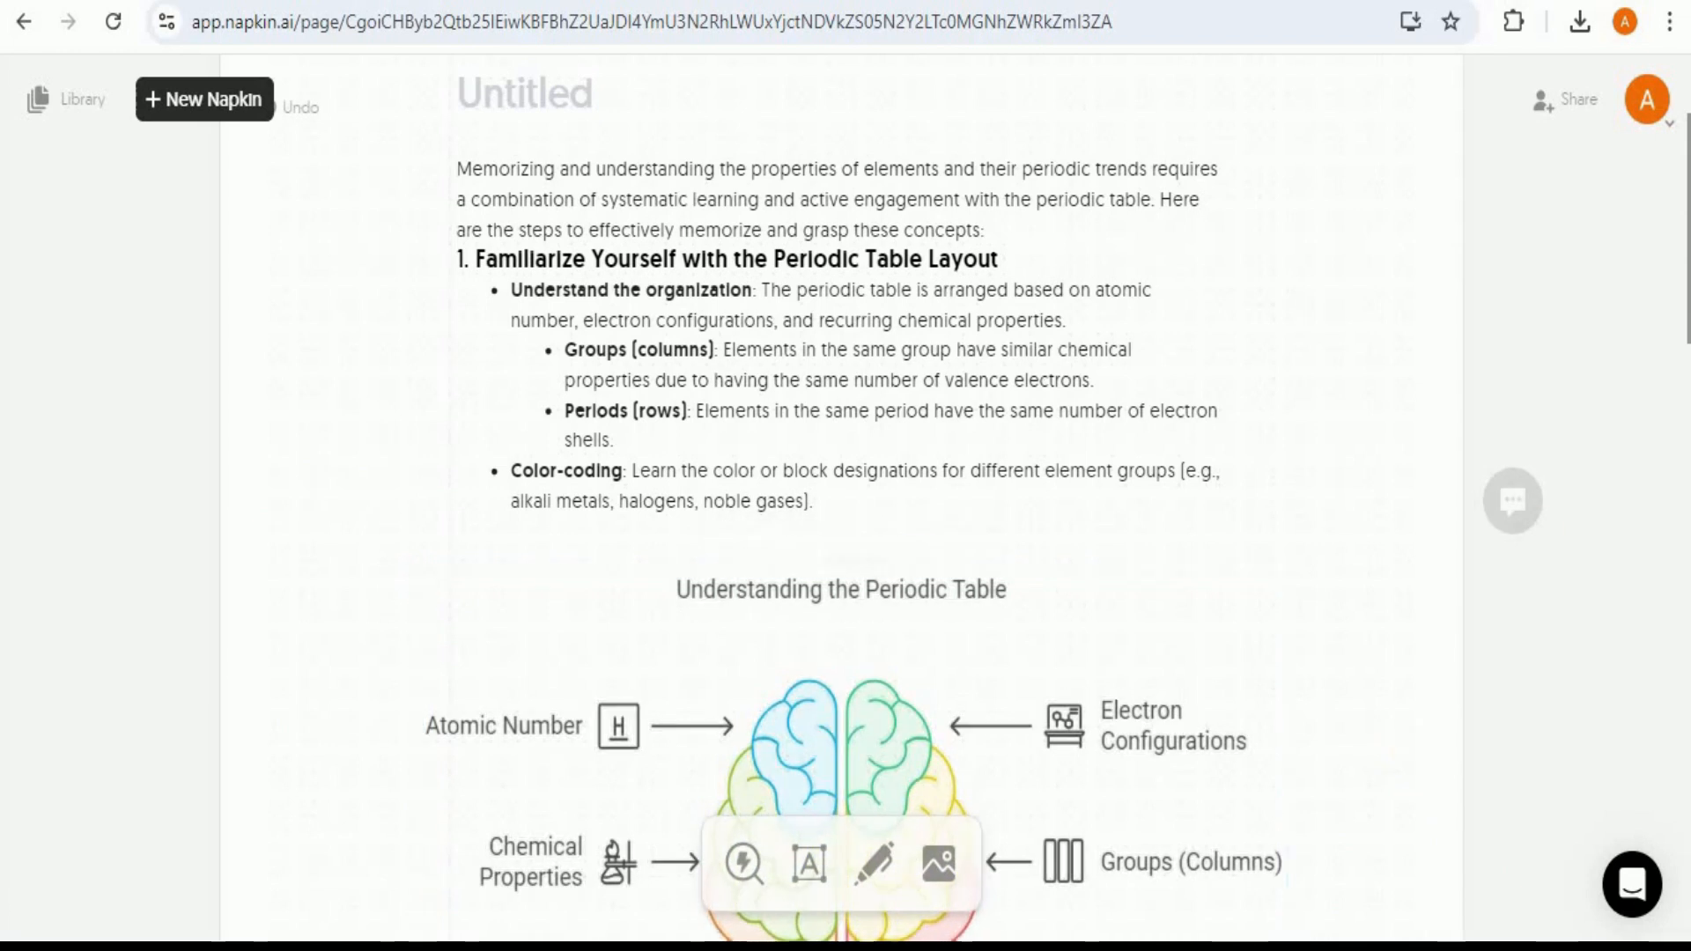
# Step: Delete the "Understanding the Periodic Table" brain visual from the page
pyautogui.moveTo(1688, 305); pyautogui.dragTo(1690, 410)
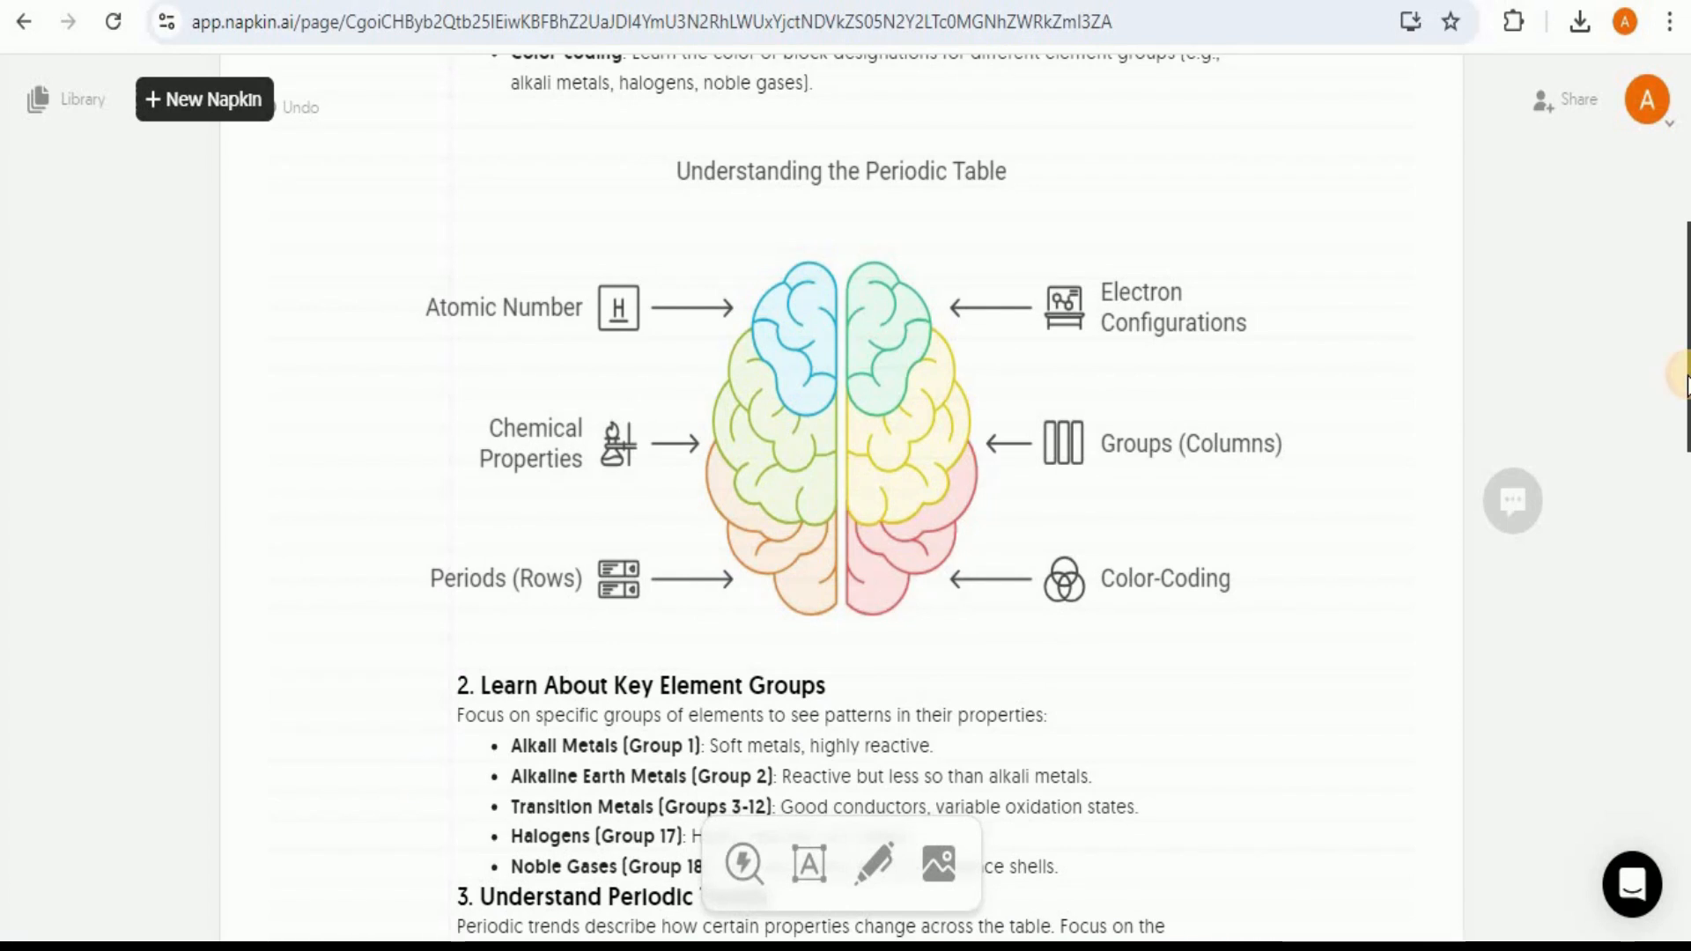
pyautogui.click(792, 507)
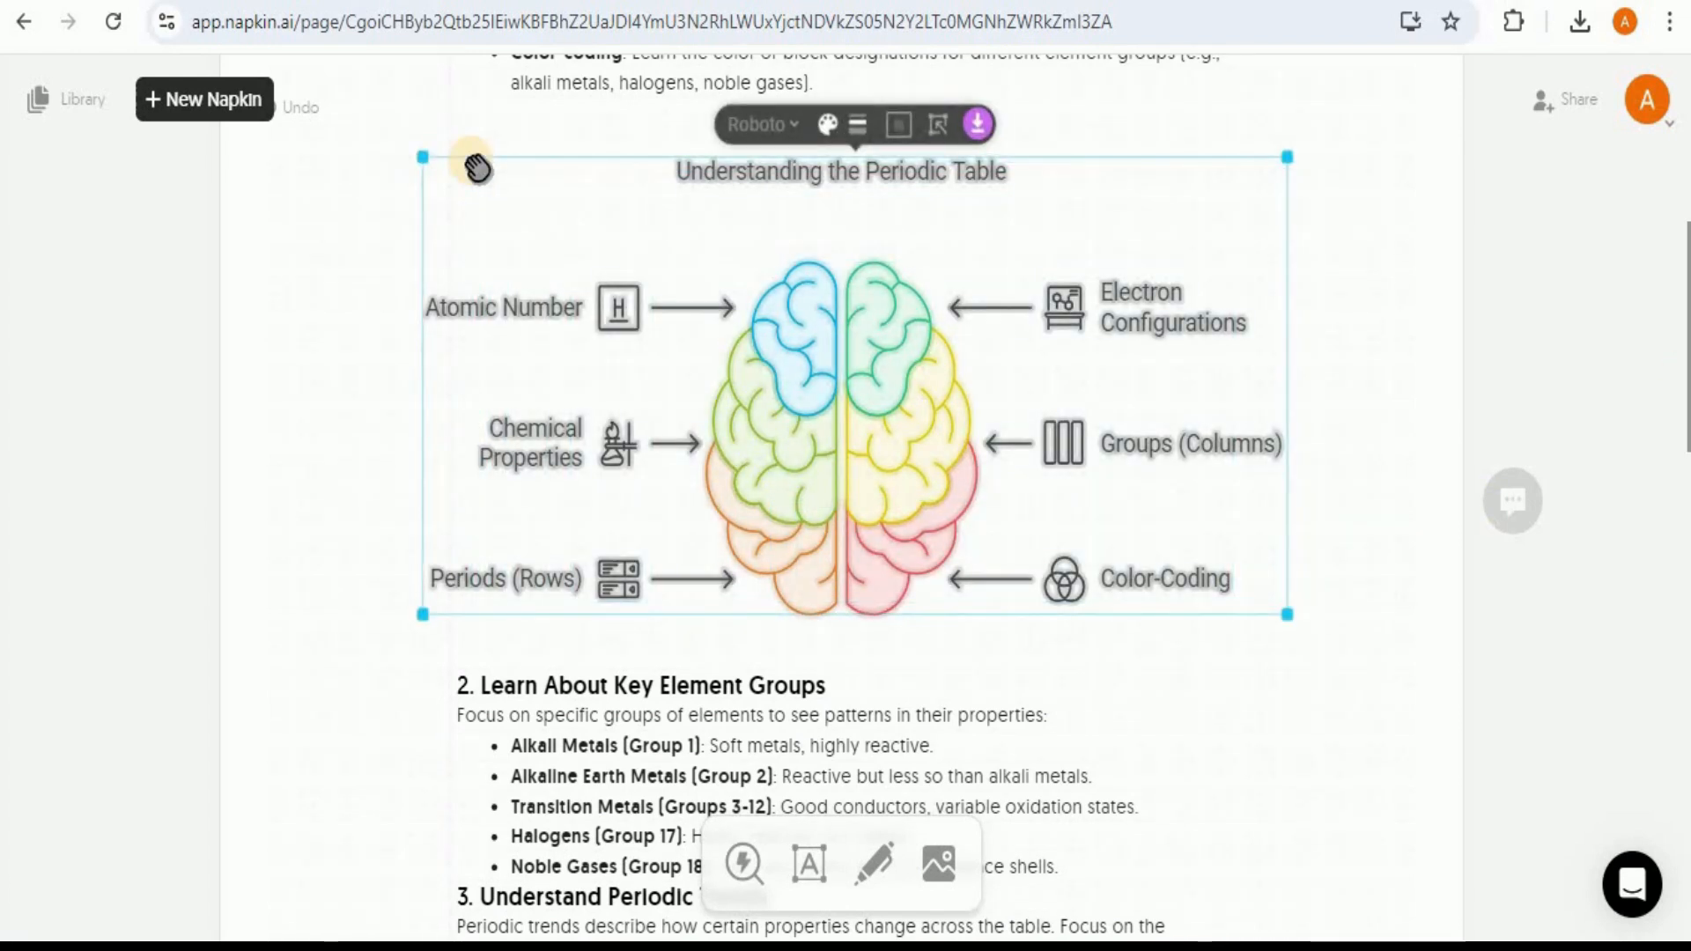
pyautogui.press('Delete')
# Step: Select the whole text through section 9 and generate a single visual from it at the end of the text
pyautogui.moveTo(460, 396); pyautogui.dragTo(1117, 246)
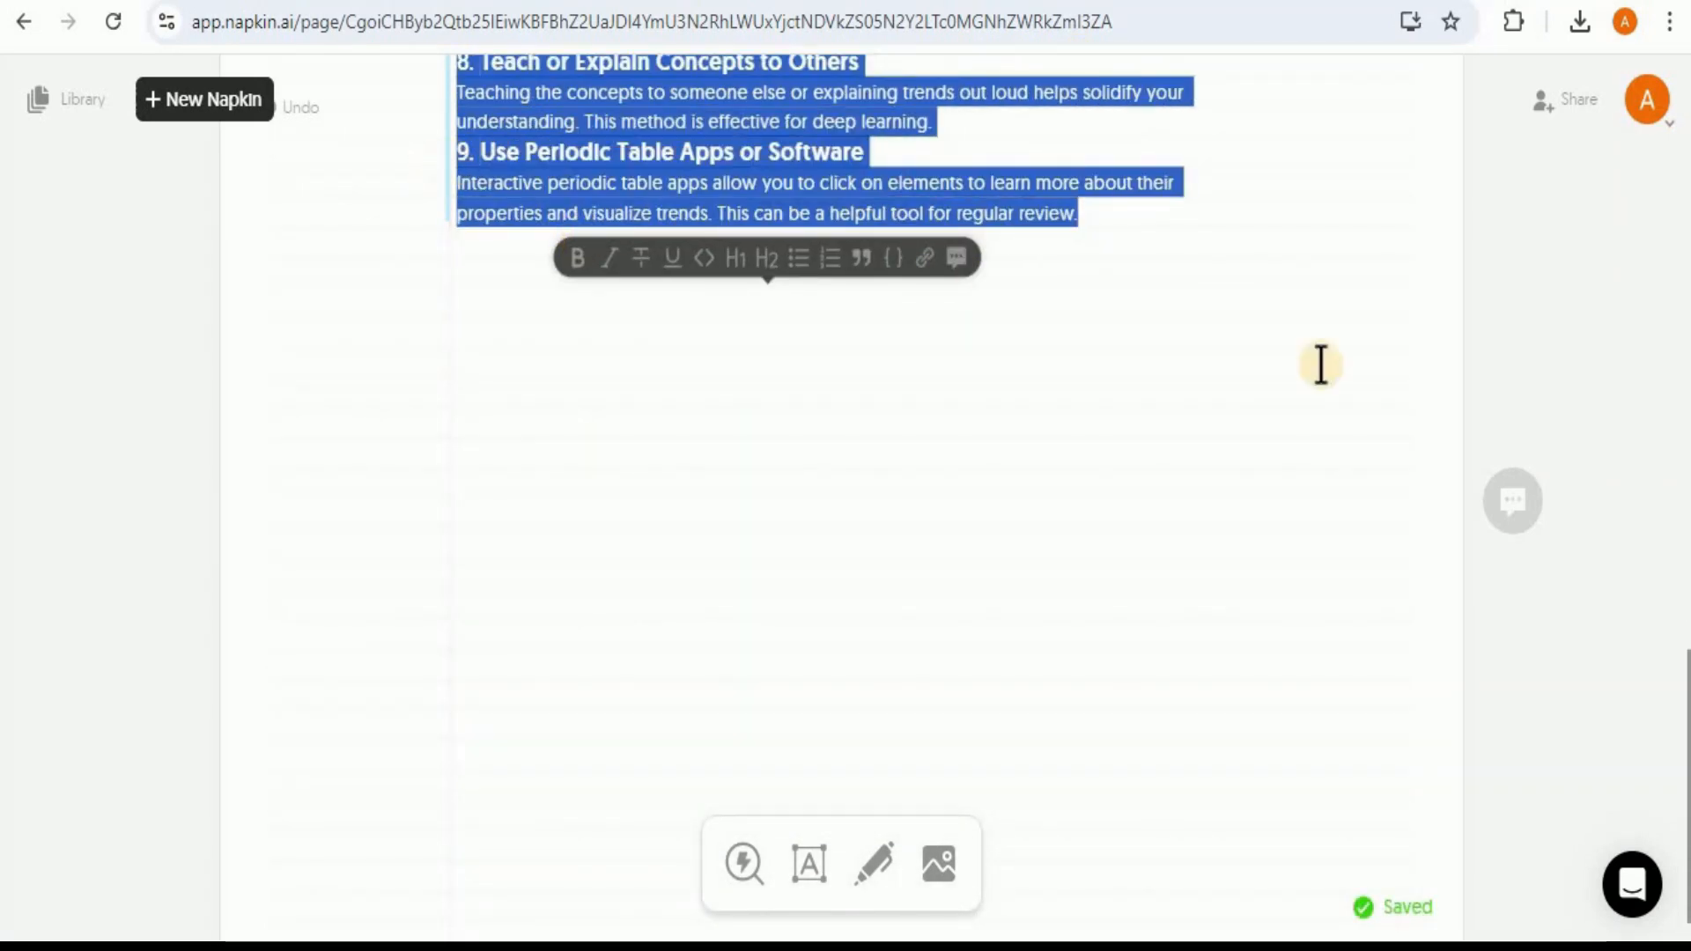
pyautogui.moveTo(1684, 702); pyautogui.dragTo(1684, 454)
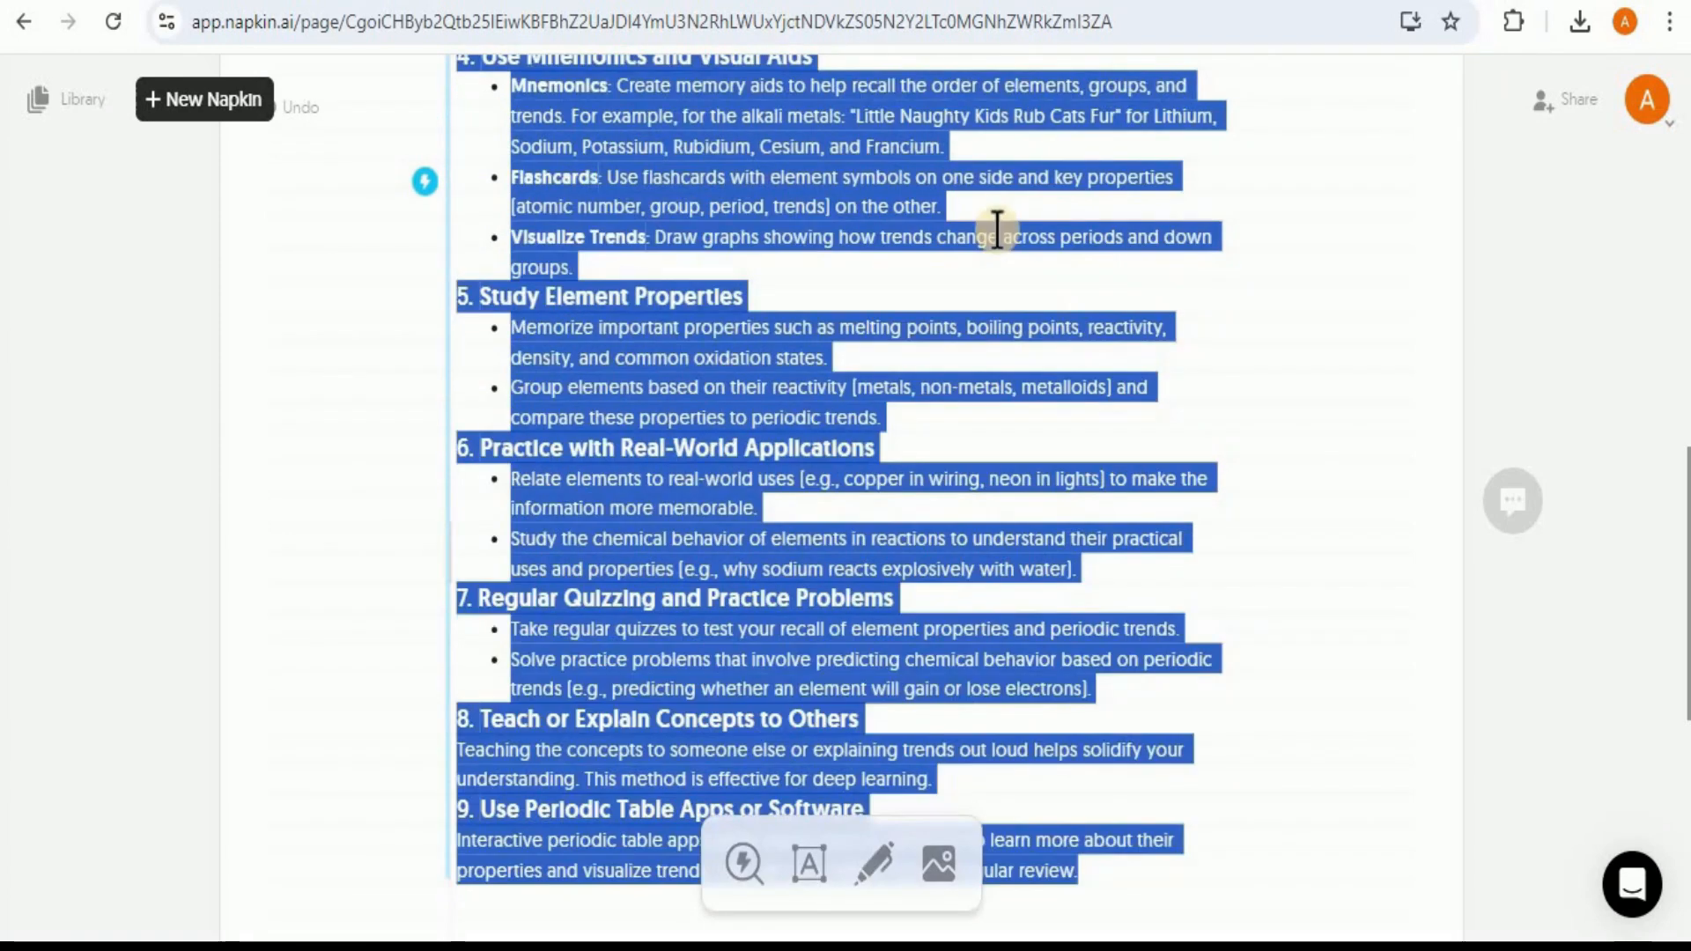
pyautogui.click(422, 192)
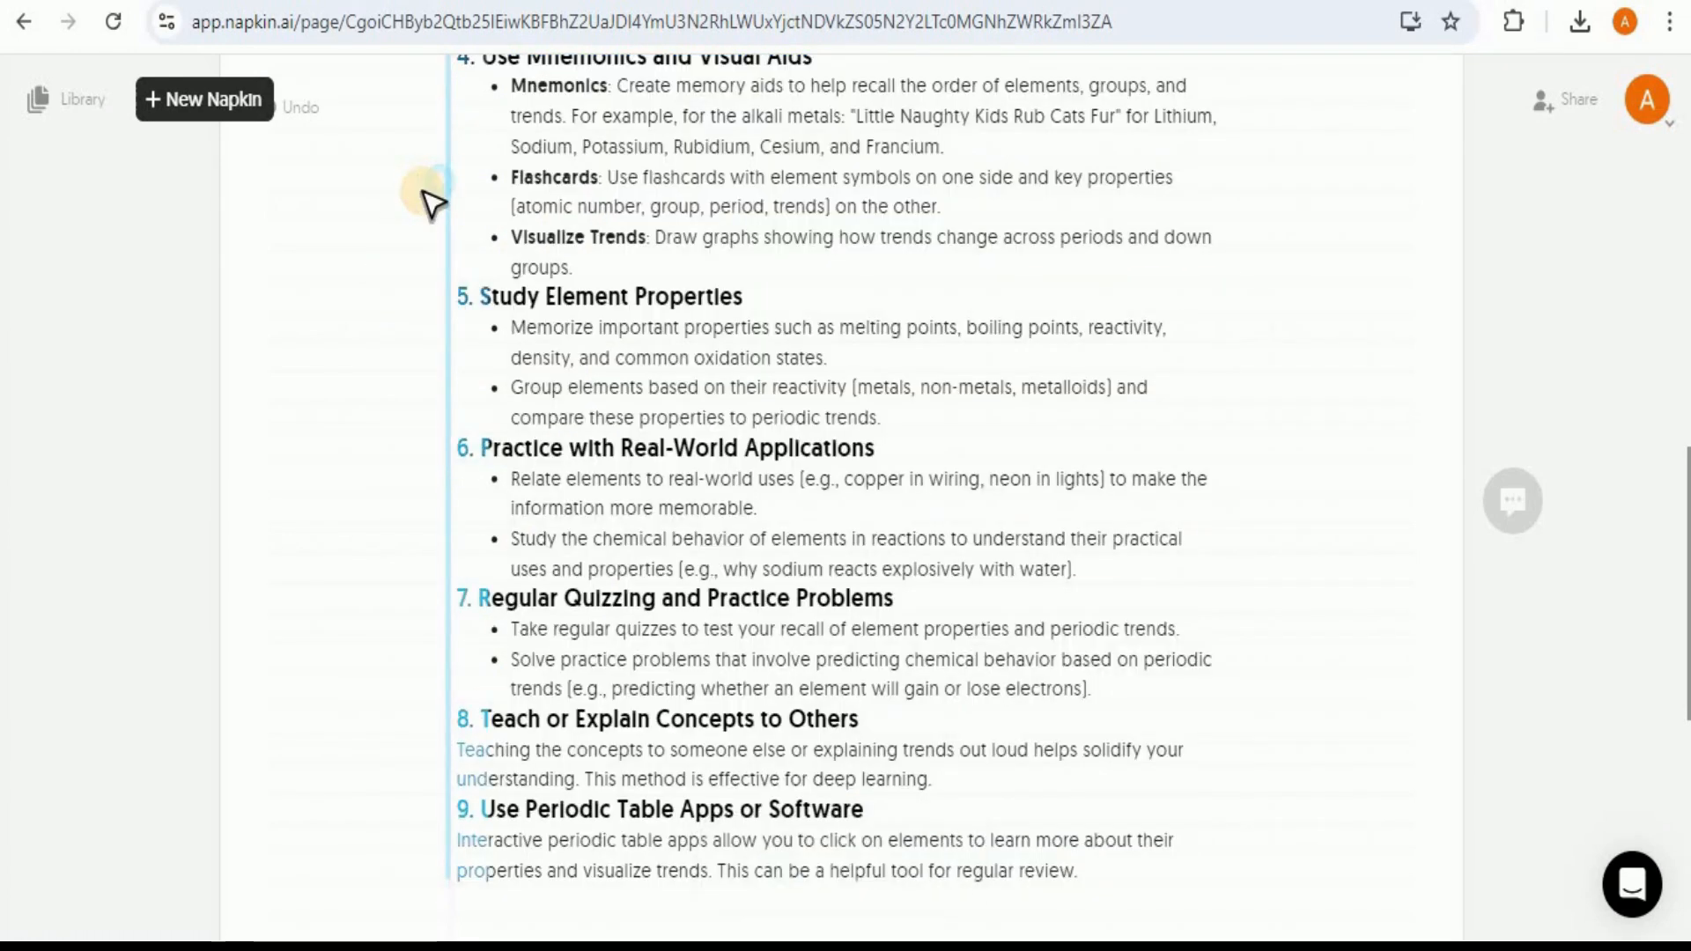
pyautogui.moveTo(1685, 682); pyautogui.dragTo(1684, 863)
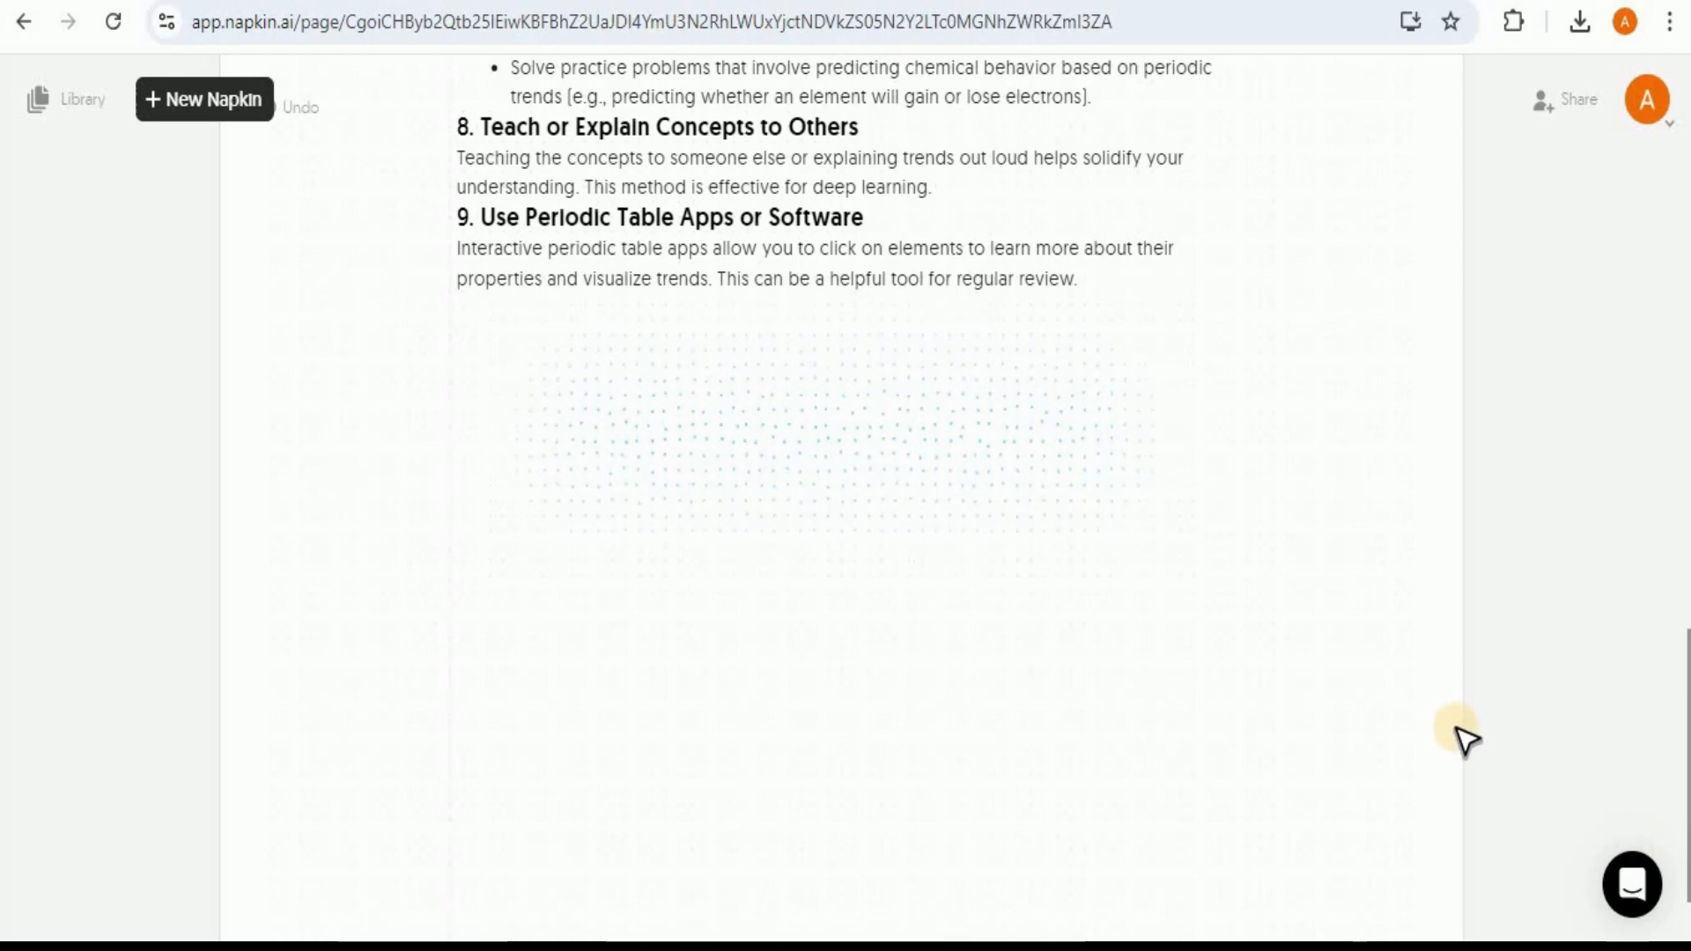
# Step: Preview the pyramid layout and choose the step-by-step timeline layout for the visual of the whole text
pyautogui.click(342, 470)
pyautogui.click(342, 470)
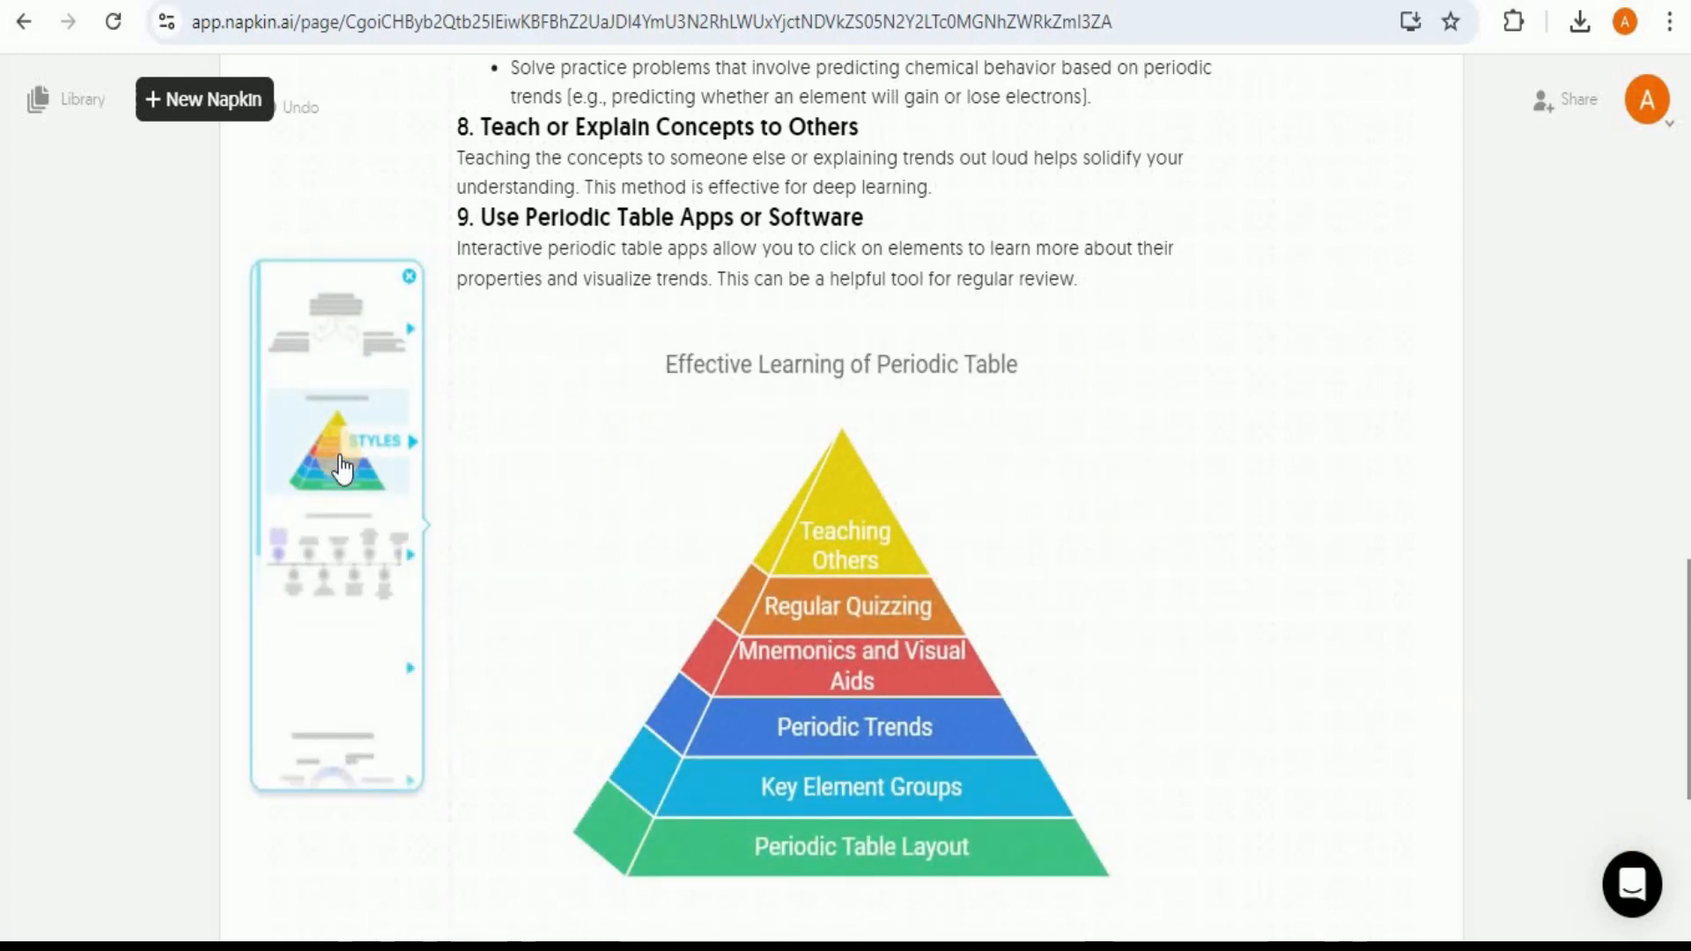
pyautogui.click(348, 586)
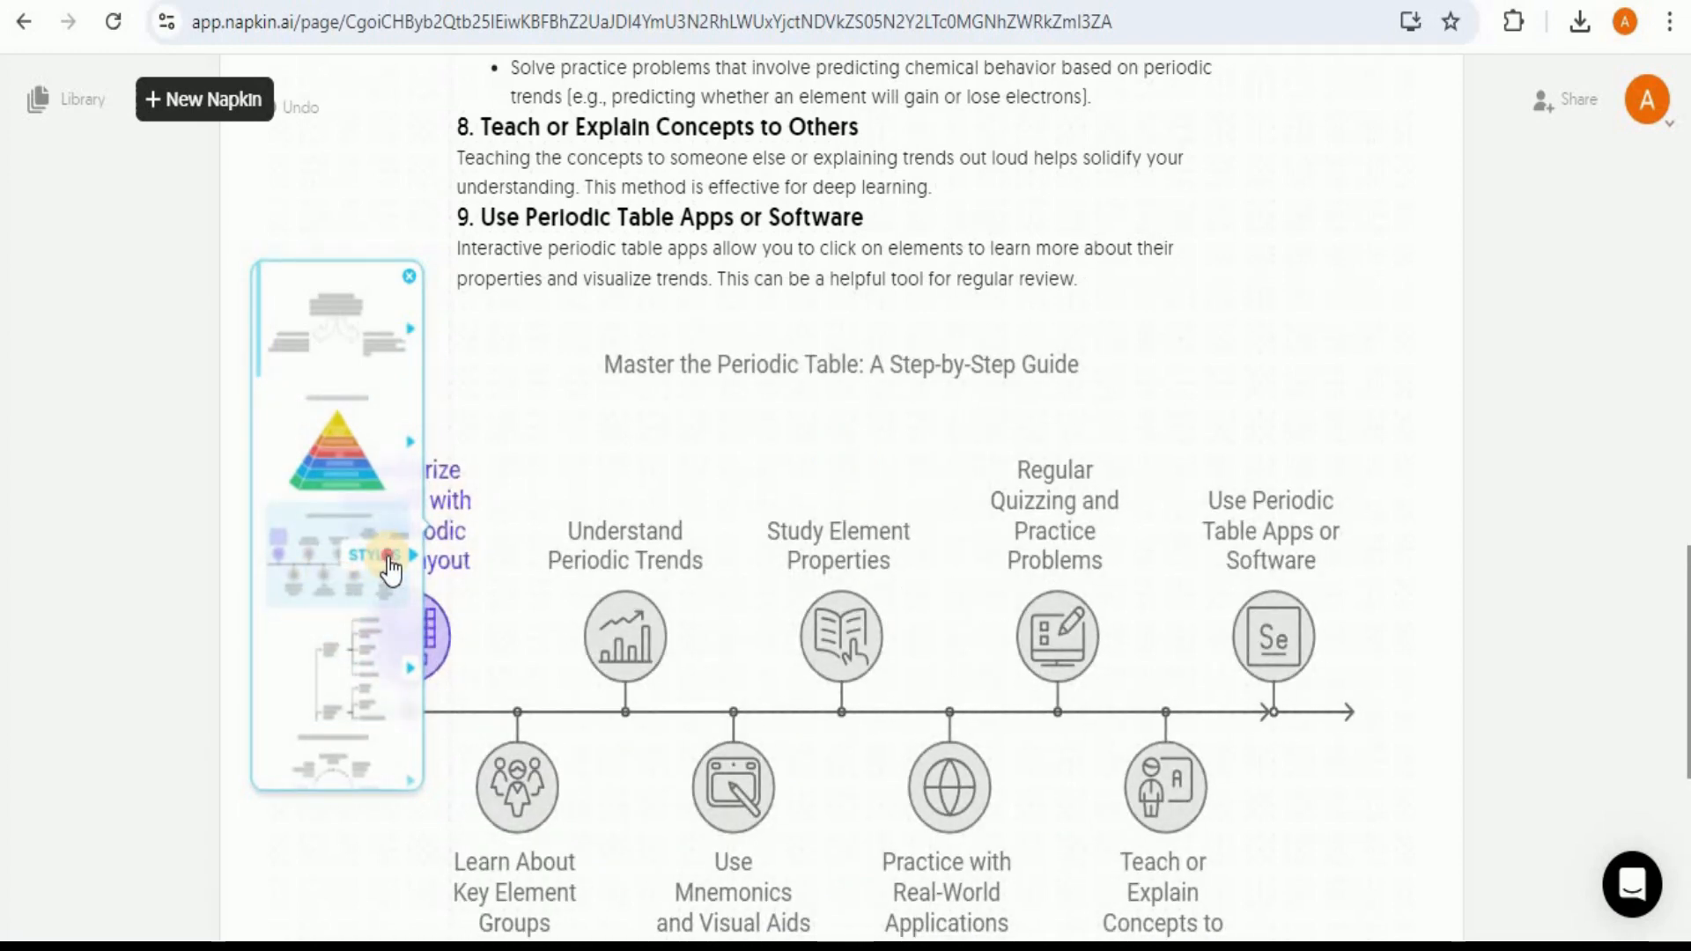
pyautogui.click(381, 560)
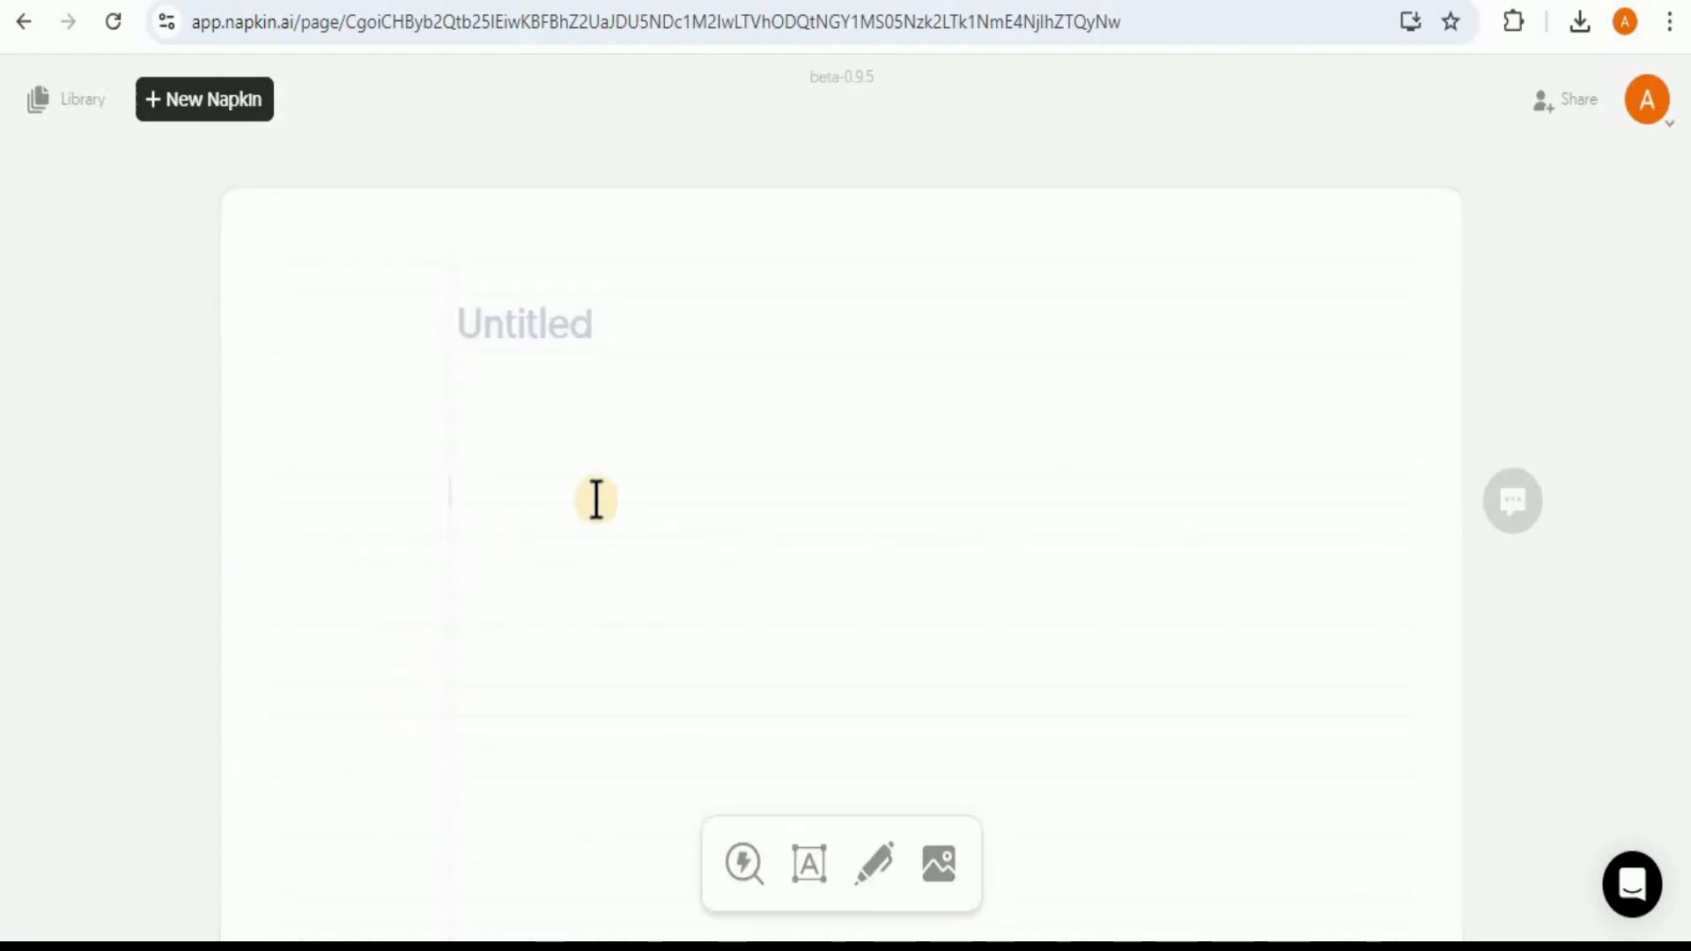
# Step: Paste the "Human Digestive System:" text, from Ingestion to Excretion, into a blank napkin starting at the title
pyautogui.click(525, 330)
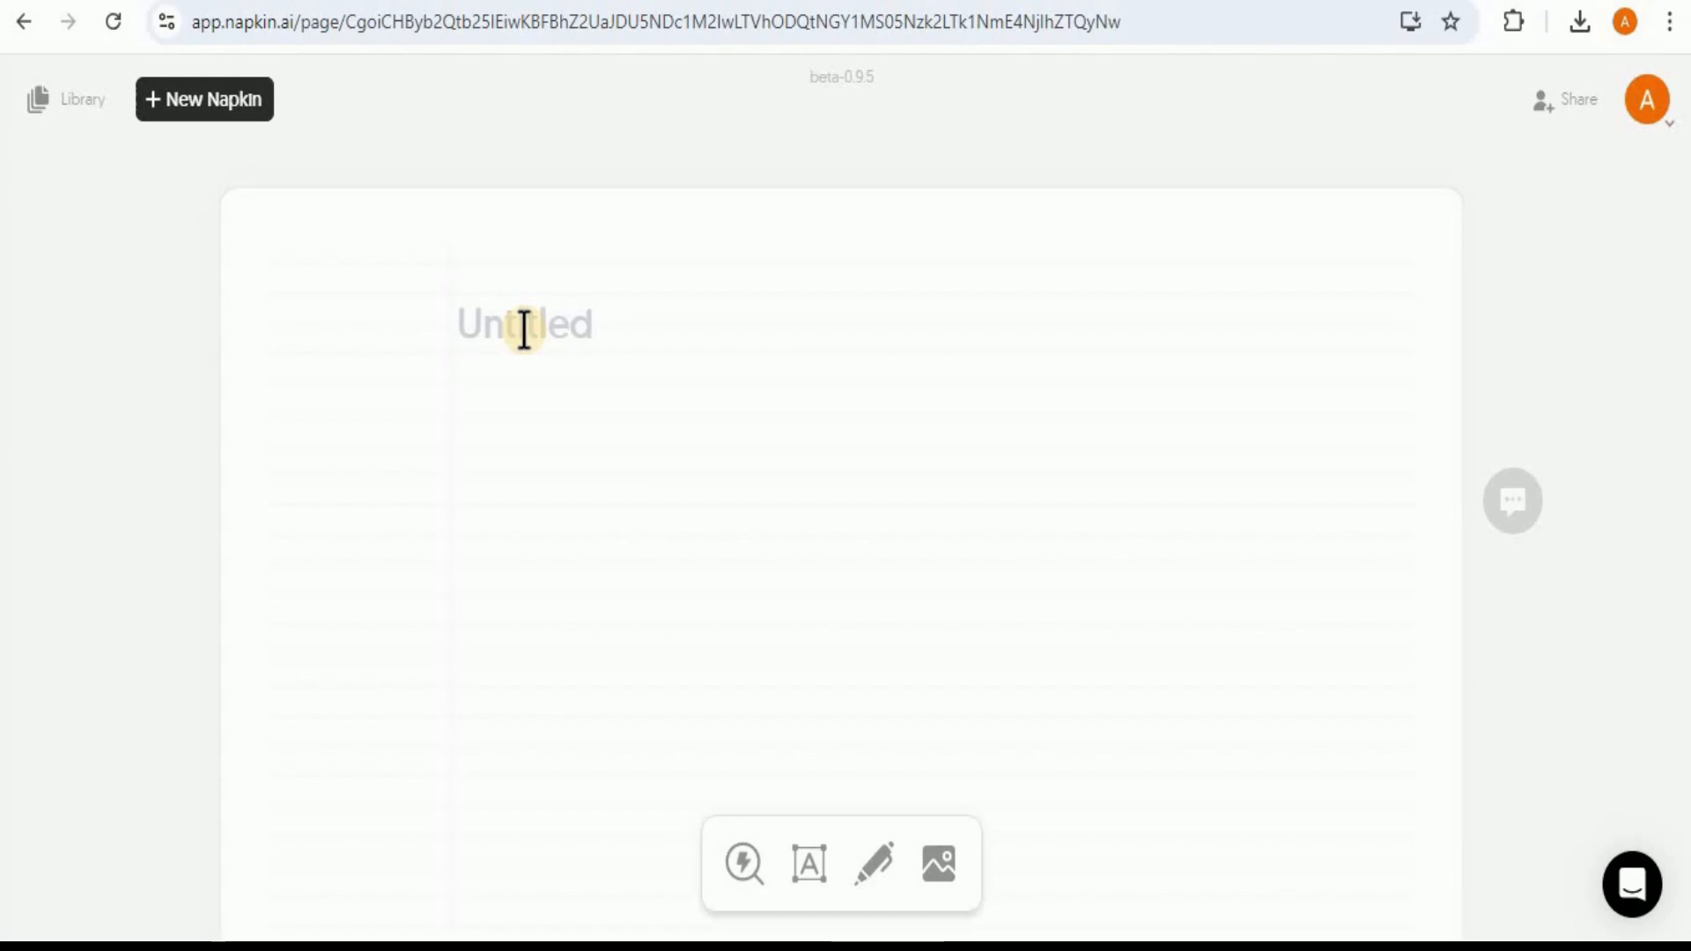
pyautogui.write('Human Digestive System: Ingestion: Eating food which enters the digestive system. Digestion: Breaking down the food mechanically and chemically as it moves through the digestive tract. Absorption: Nutrients from the digested food are absorbed through the walls of the small intestine. Assimilation: Cells use the absorbed nutrients for energy, growth, and cell repair. Excretion: Waste products are expelled from the body.')
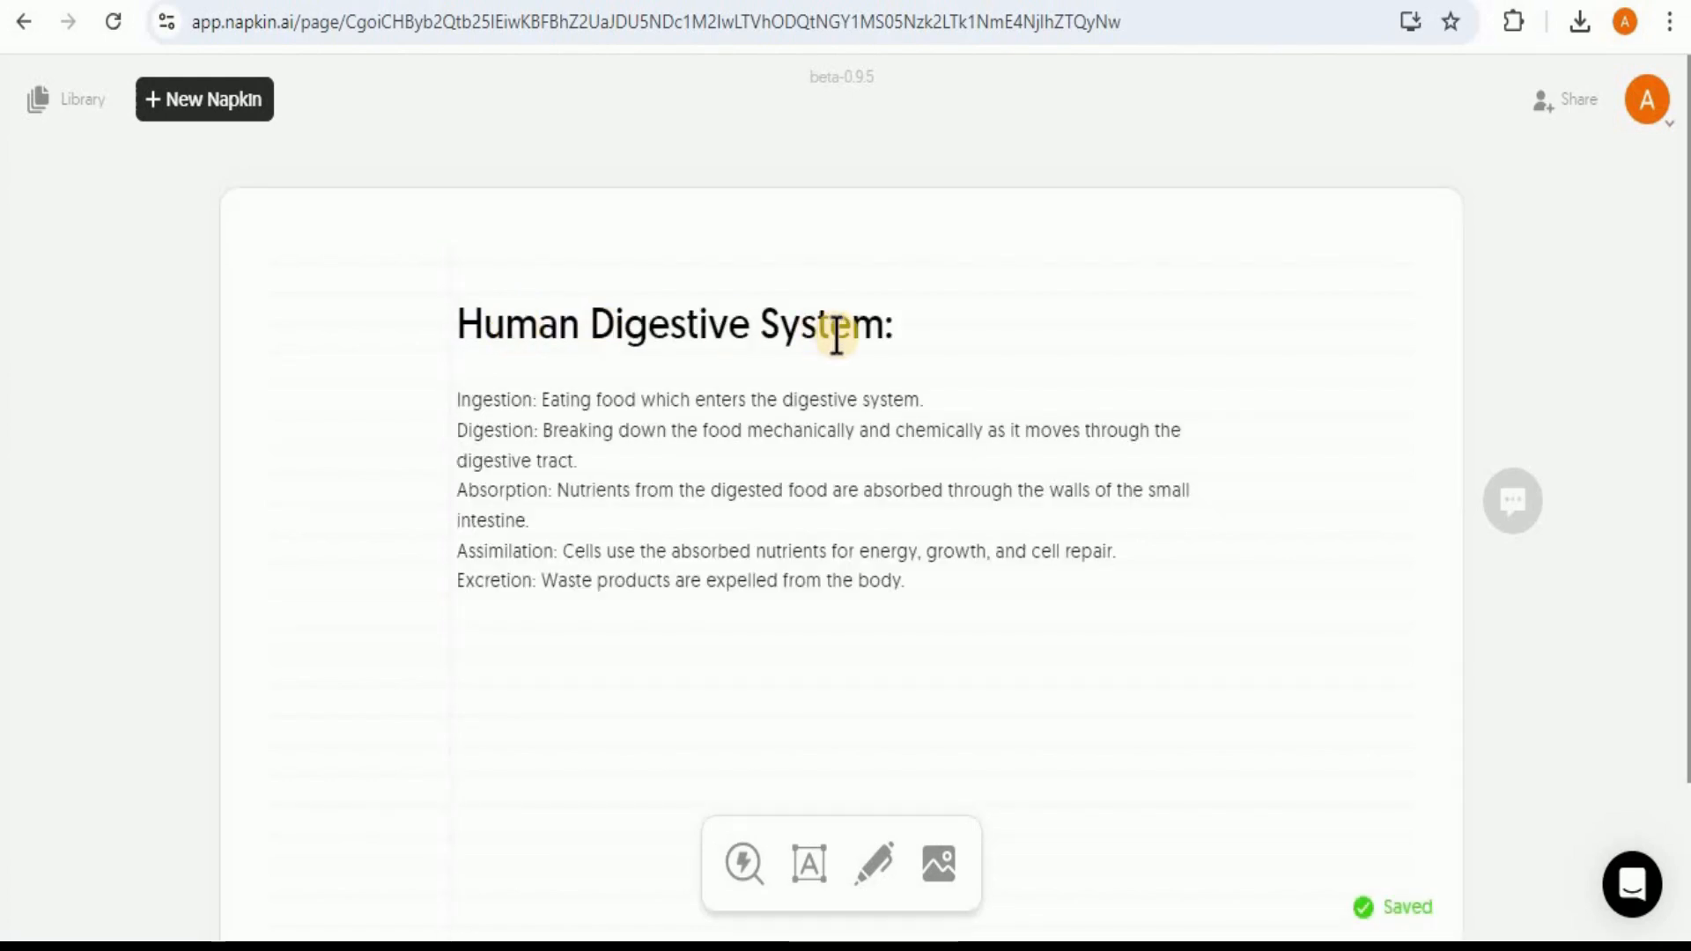
# Step: Generate a visual from the five digestive stages listed under the title
pyautogui.moveTo(558, 517)
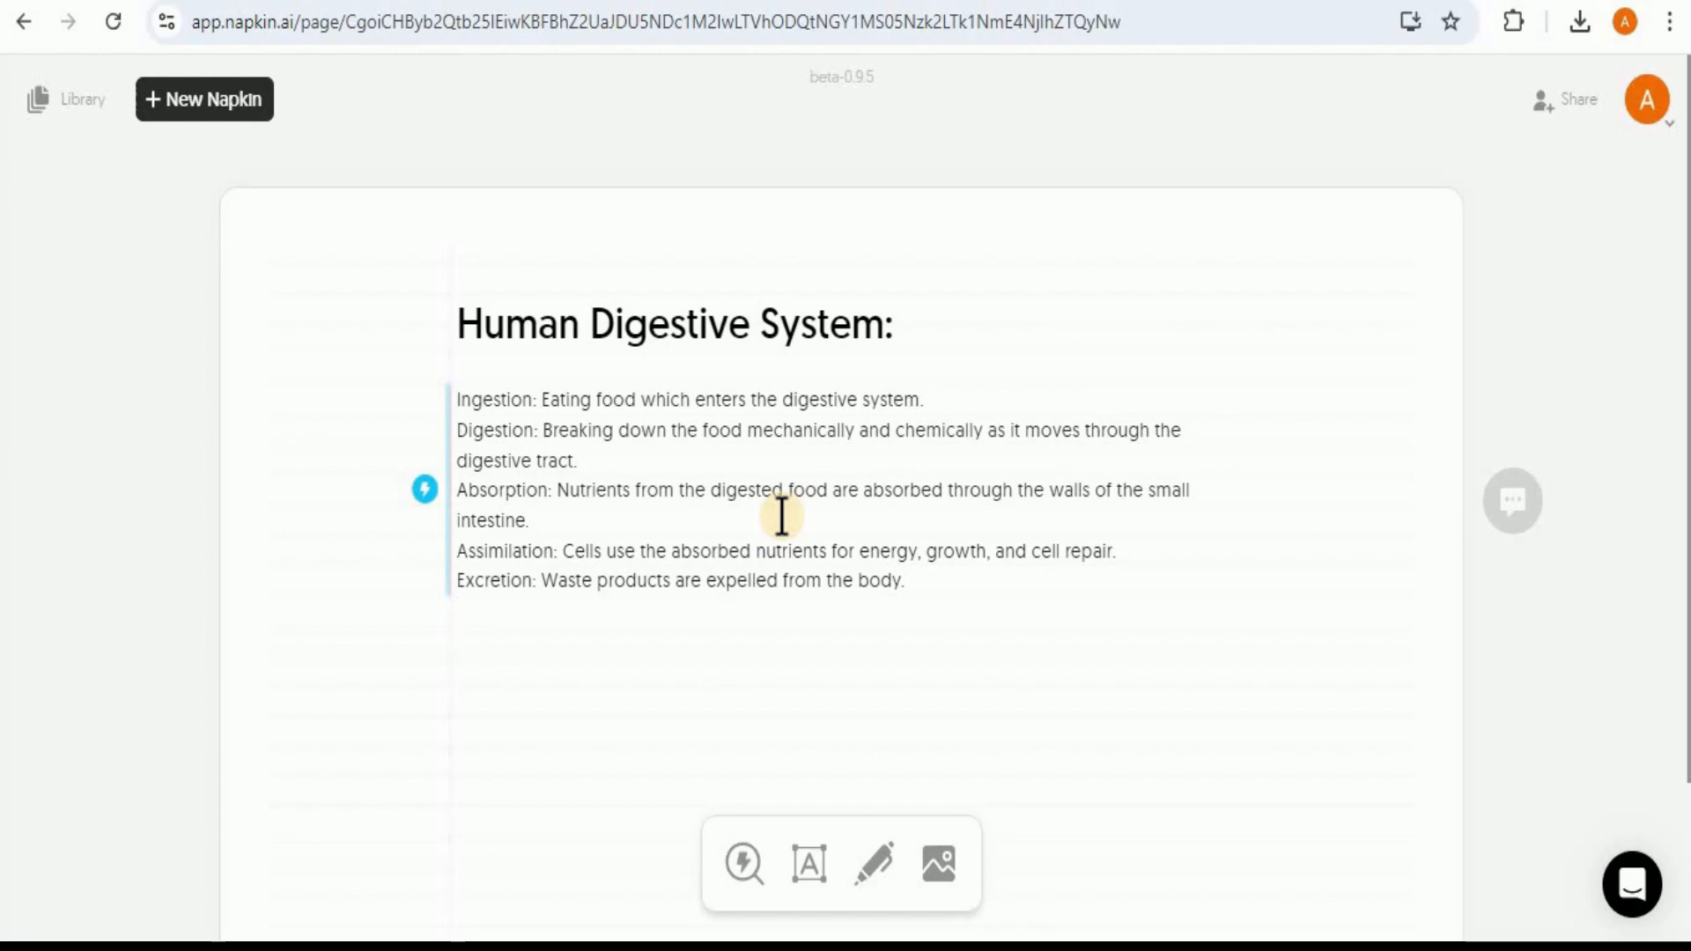
pyautogui.click(425, 501)
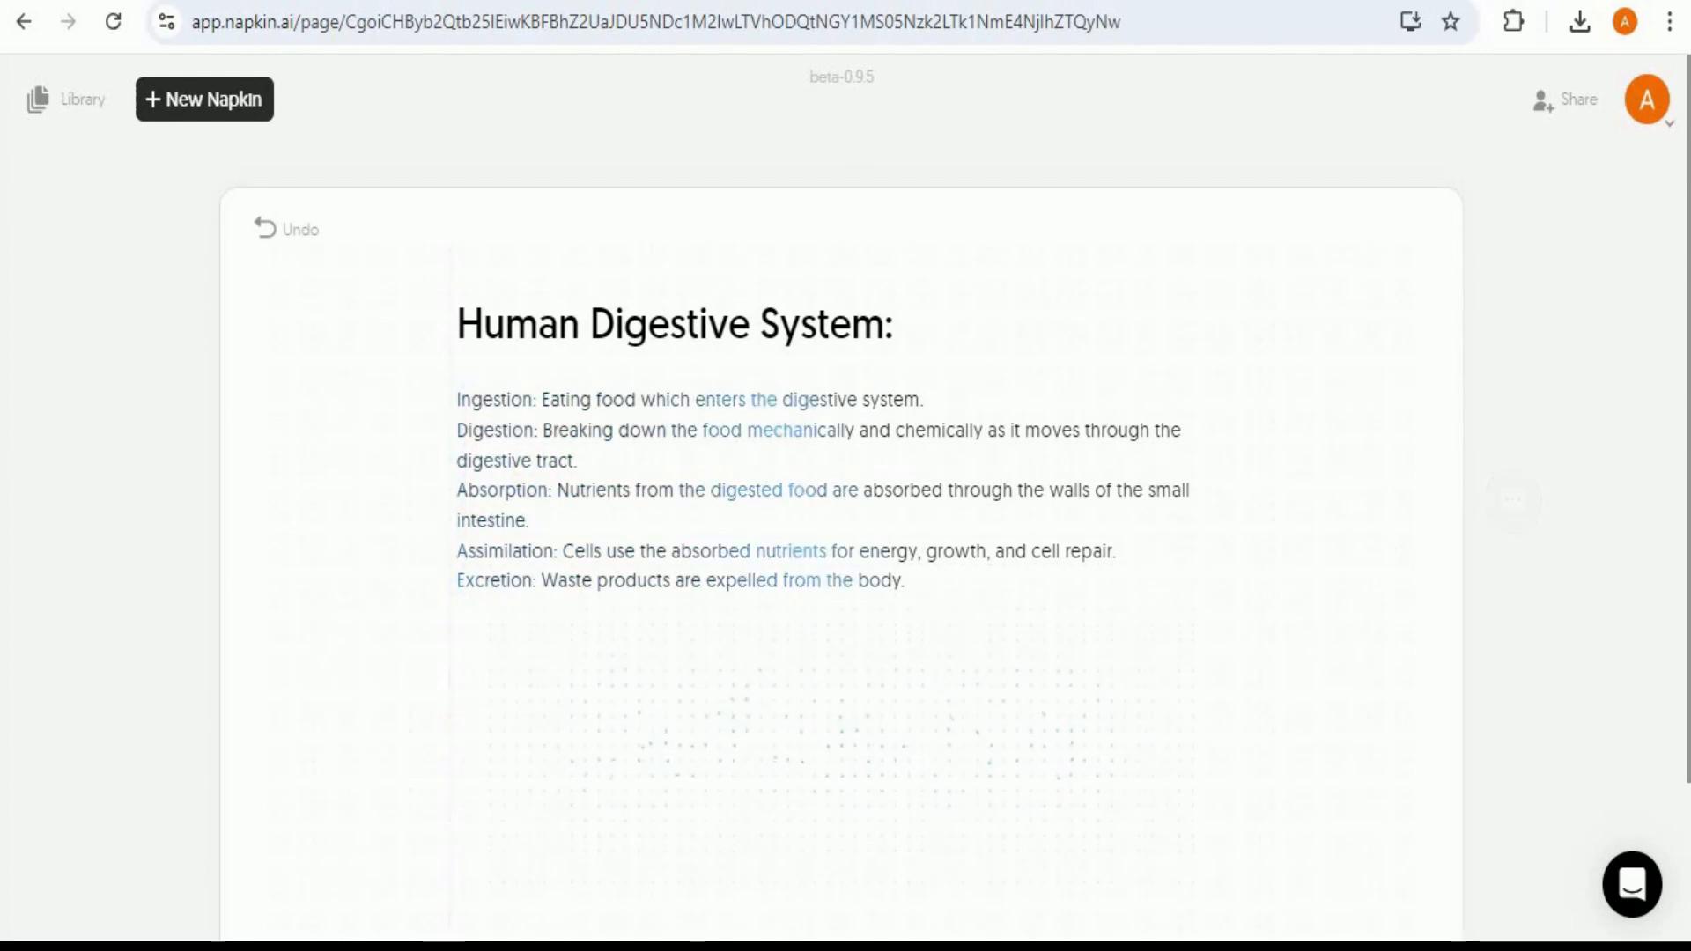
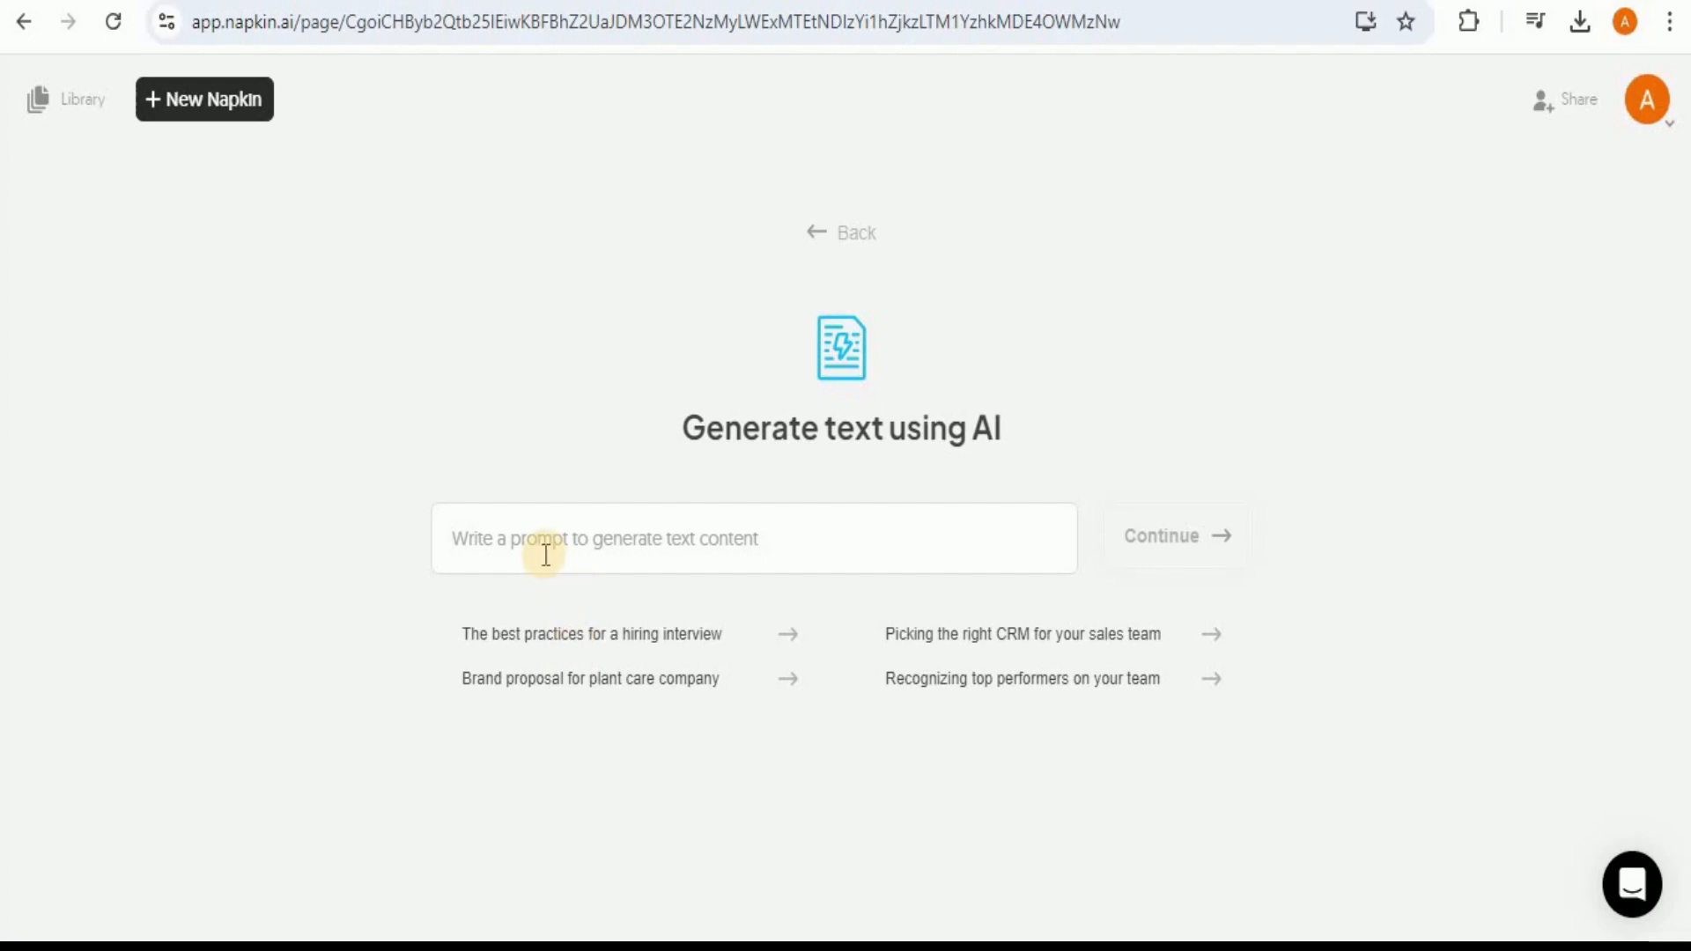
# Step: Generate AI text for the new napkin from the prompt "Explain the steps involved in the life cycle of a frog"
pyautogui.click(619, 552)
pyautogui.write('Explain the steps involved in the life cycle of a frog')
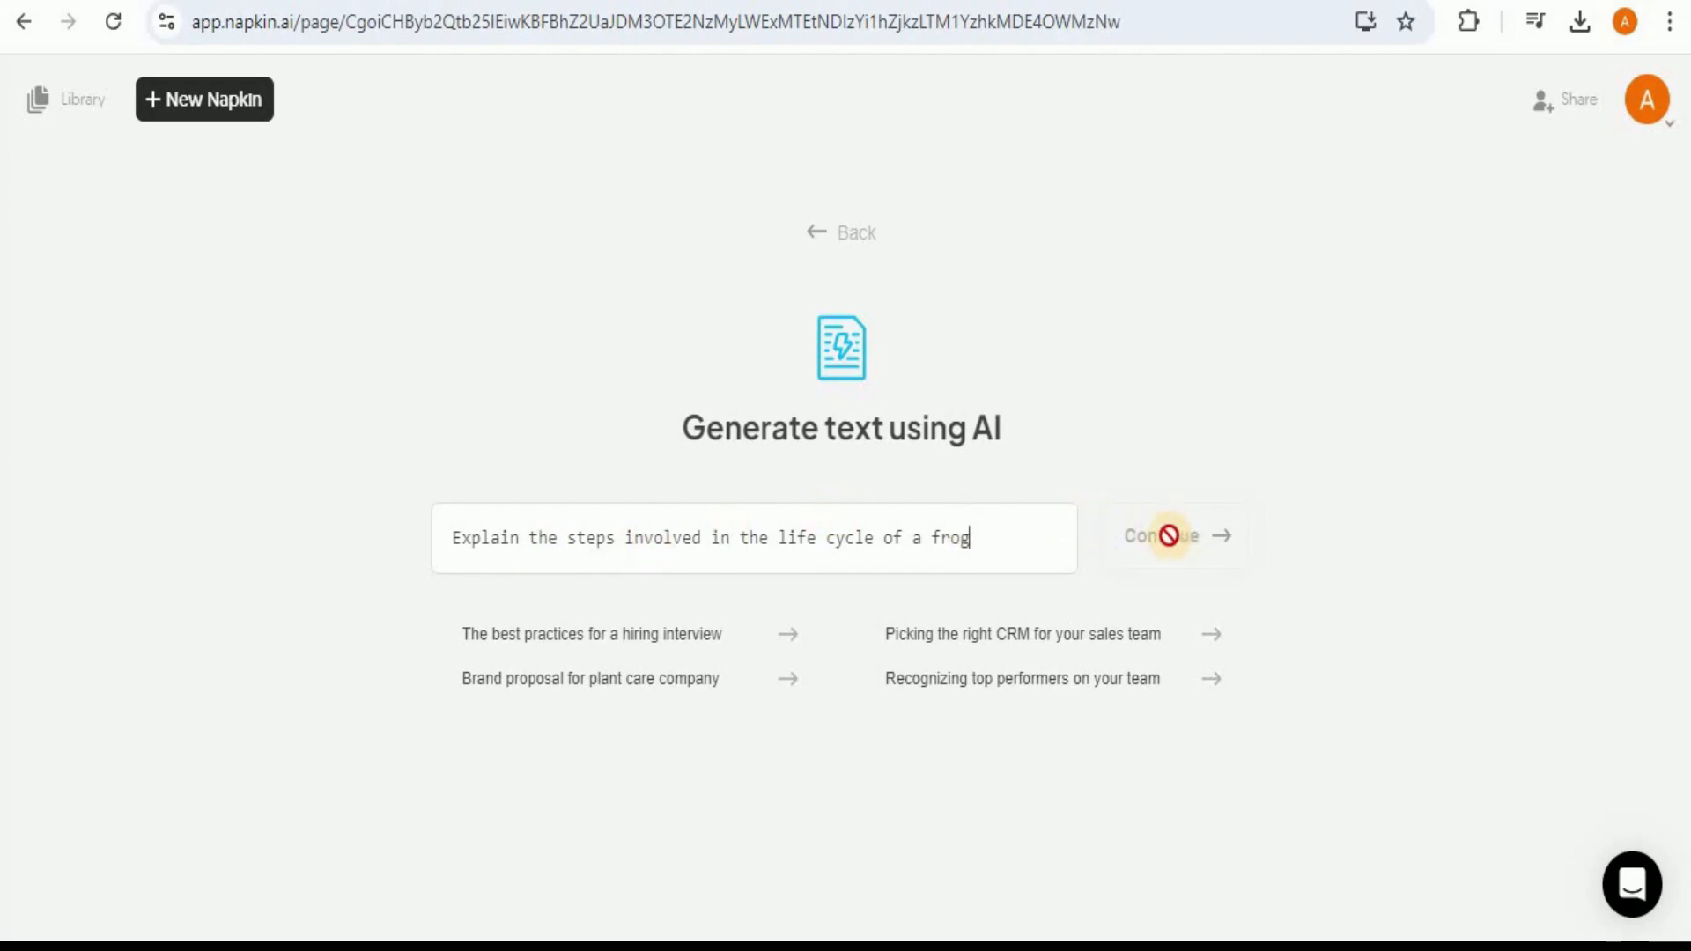
pyautogui.press('Return')
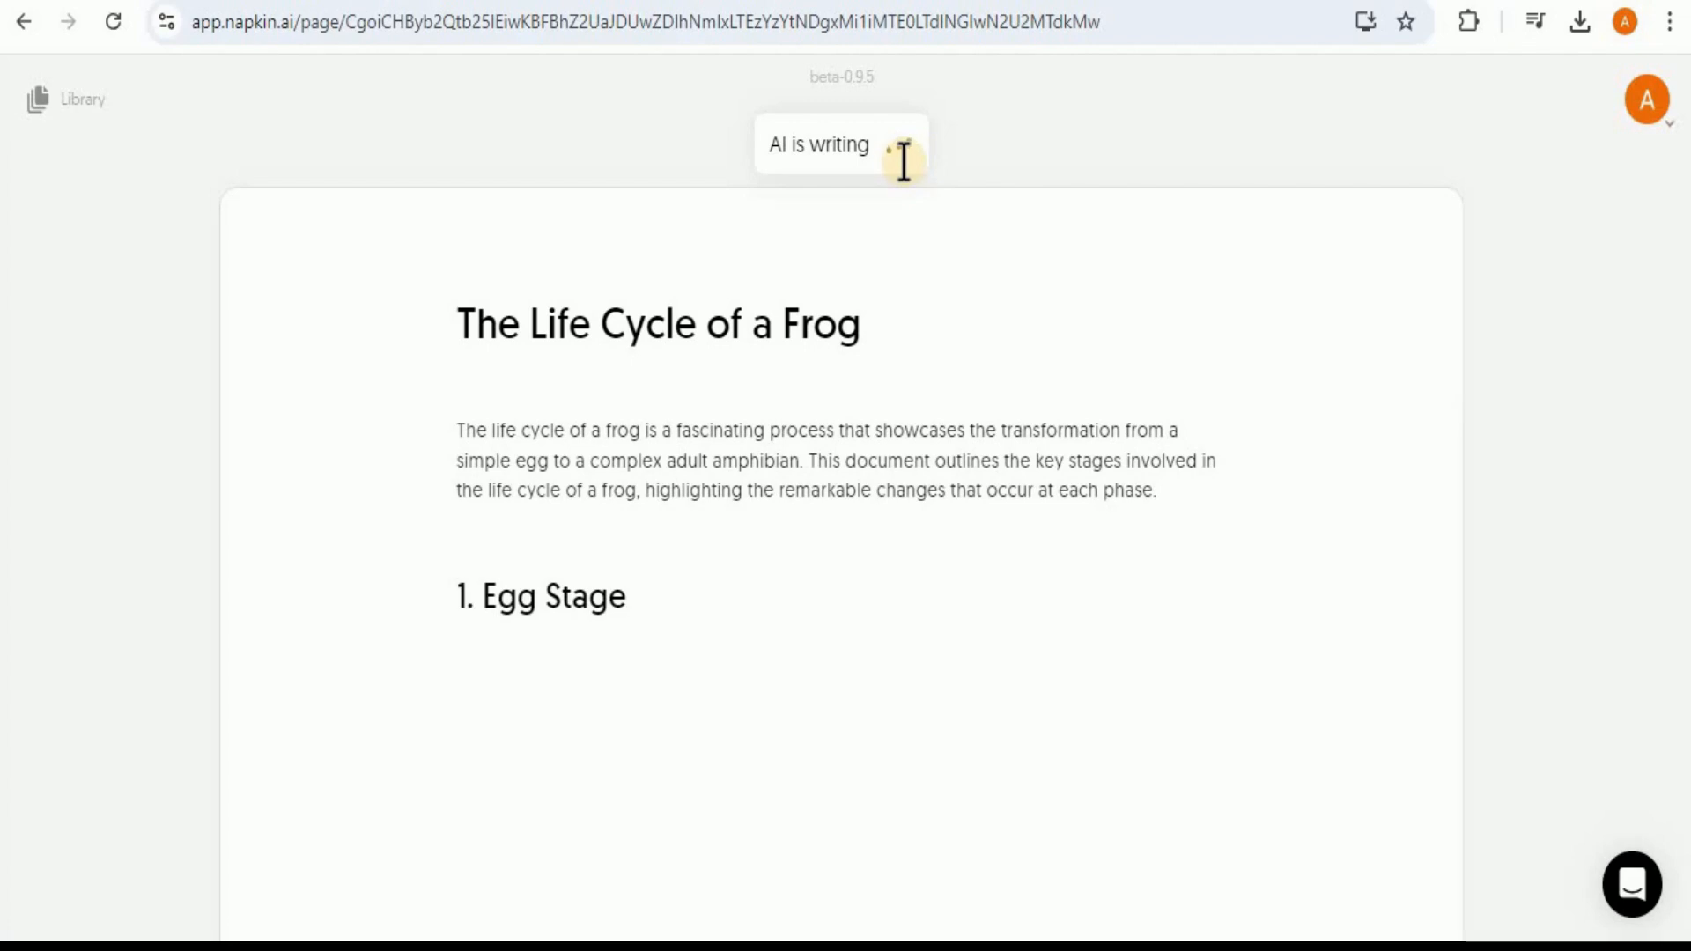
pyautogui.moveTo(1688, 136); pyautogui.dragTo(1678, 273)
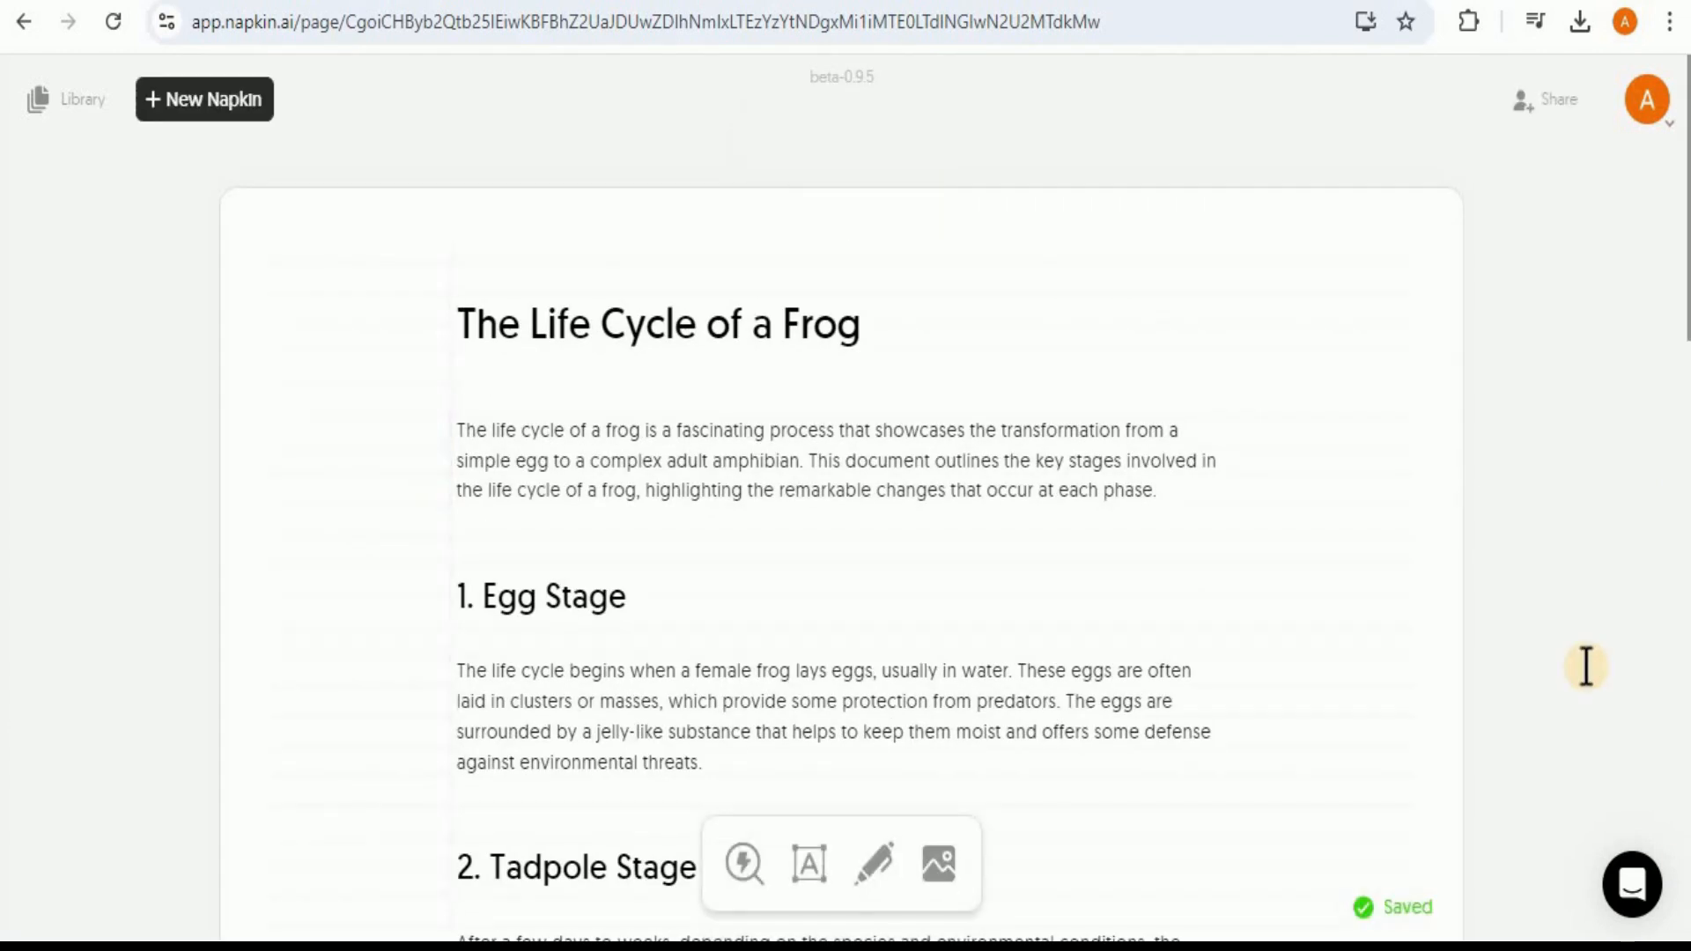
# Step: Select the text from the title through the Adult Frog Stage section and generate a visual from it
pyautogui.moveTo(475, 327); pyautogui.dragTo(660, 602)
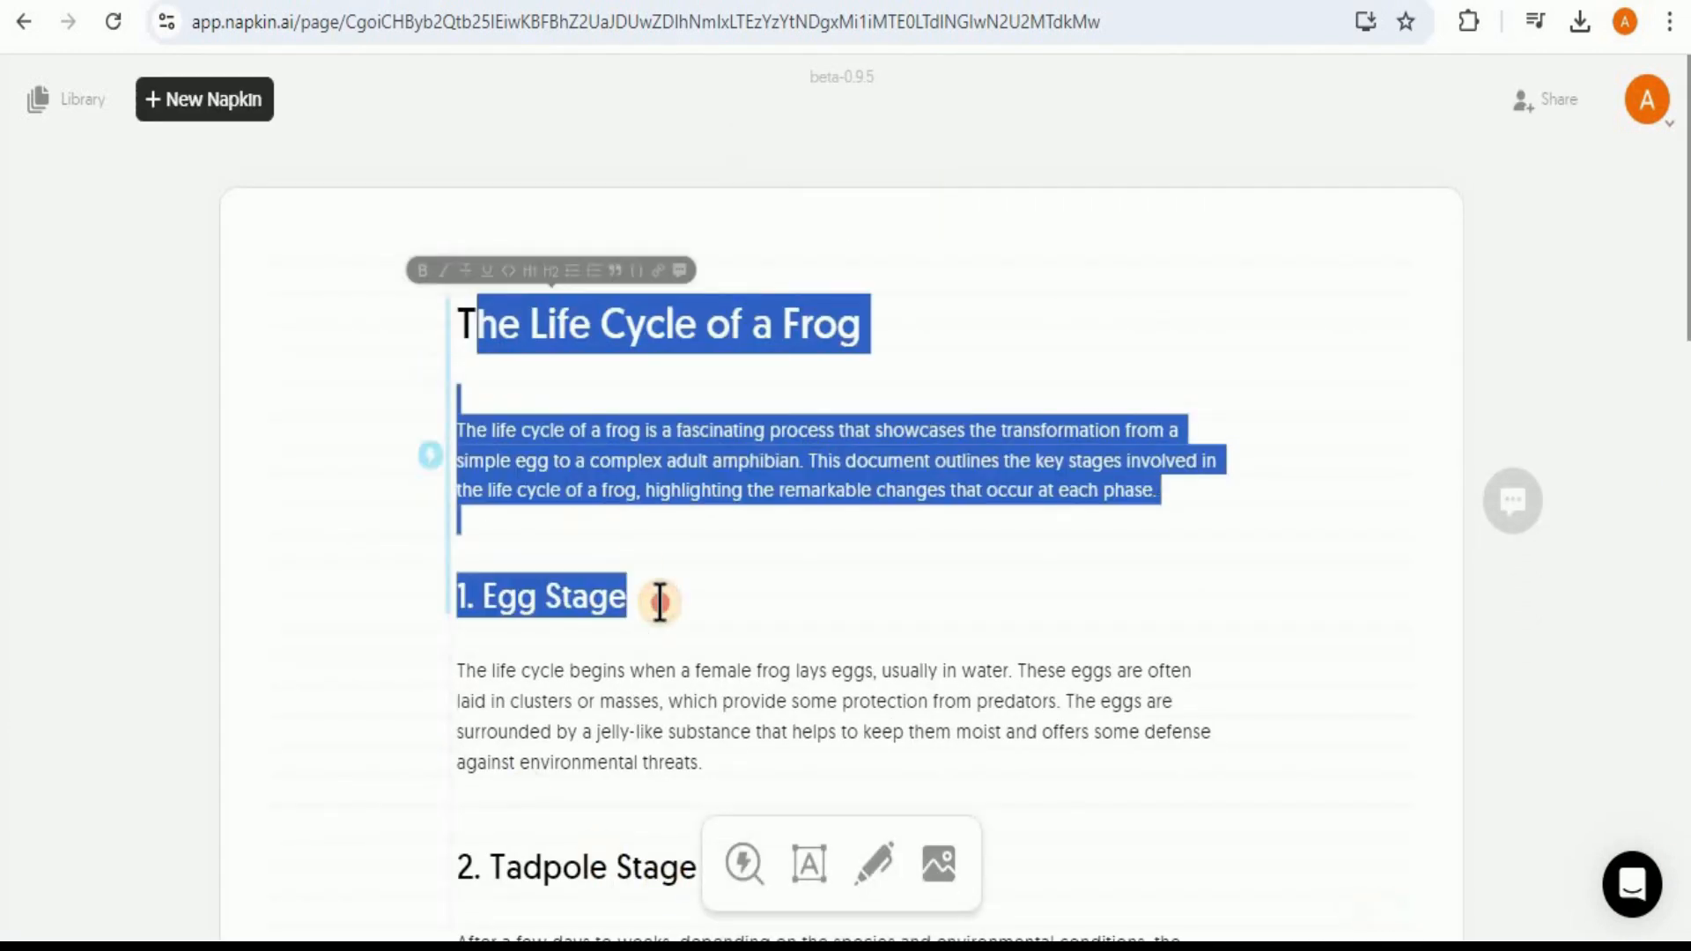
pyautogui.moveTo(458, 324); pyautogui.dragTo(1207, 615)
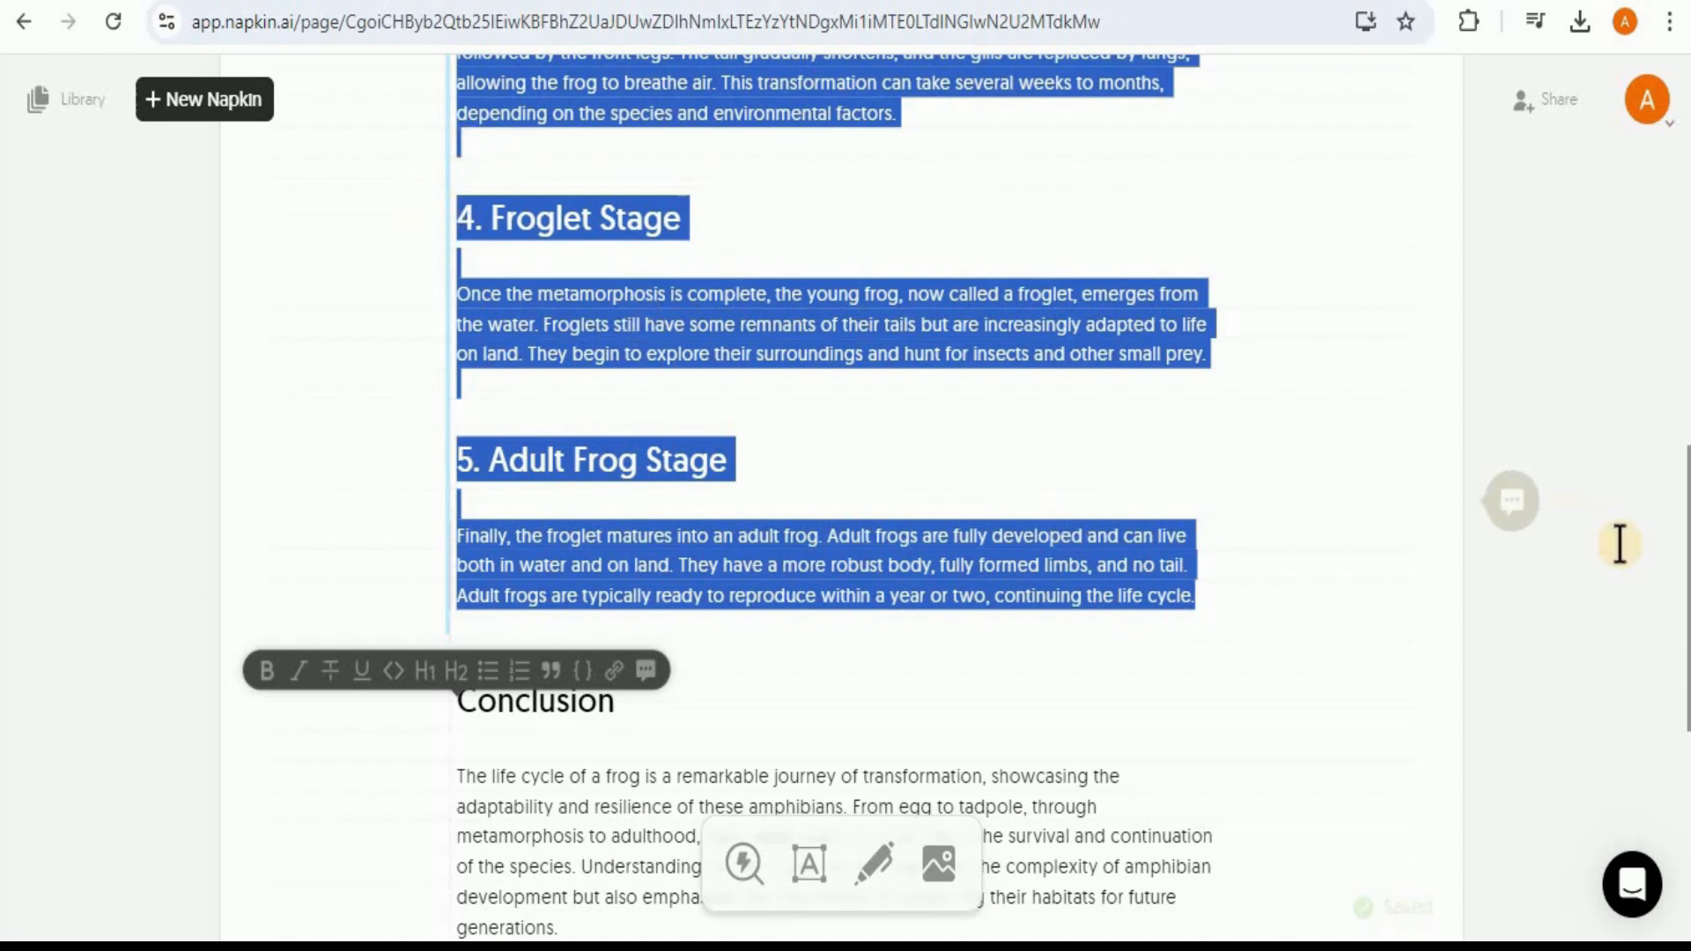
pyautogui.moveTo(1686, 560); pyautogui.dragTo(1686, 482)
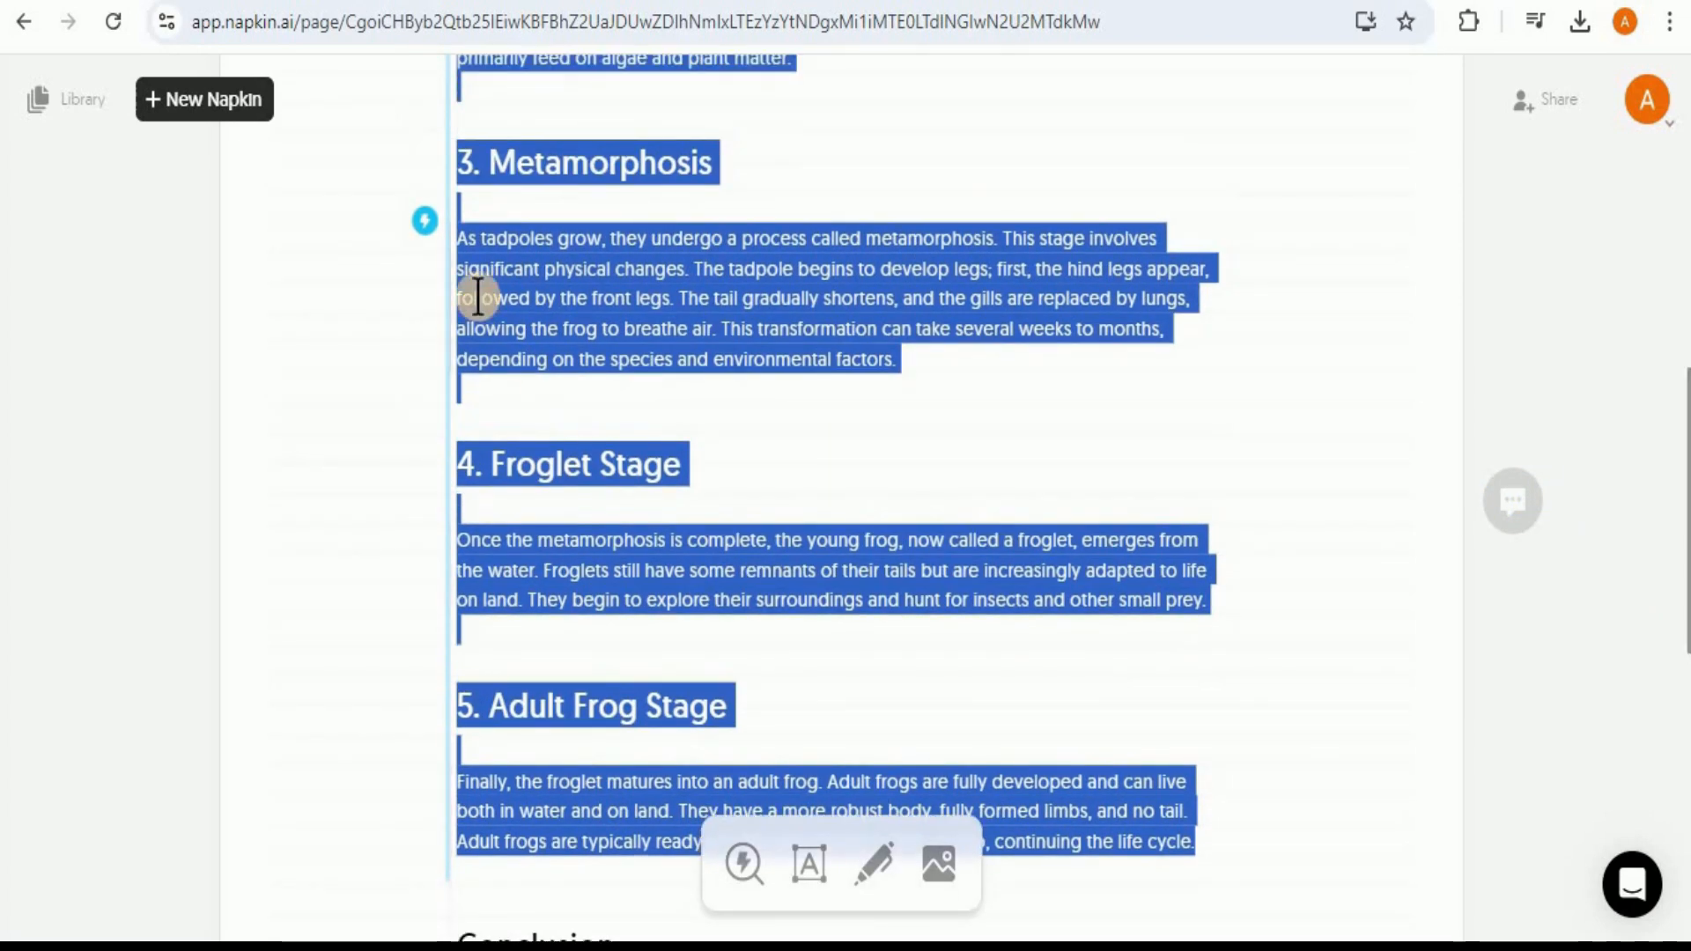
pyautogui.click(426, 238)
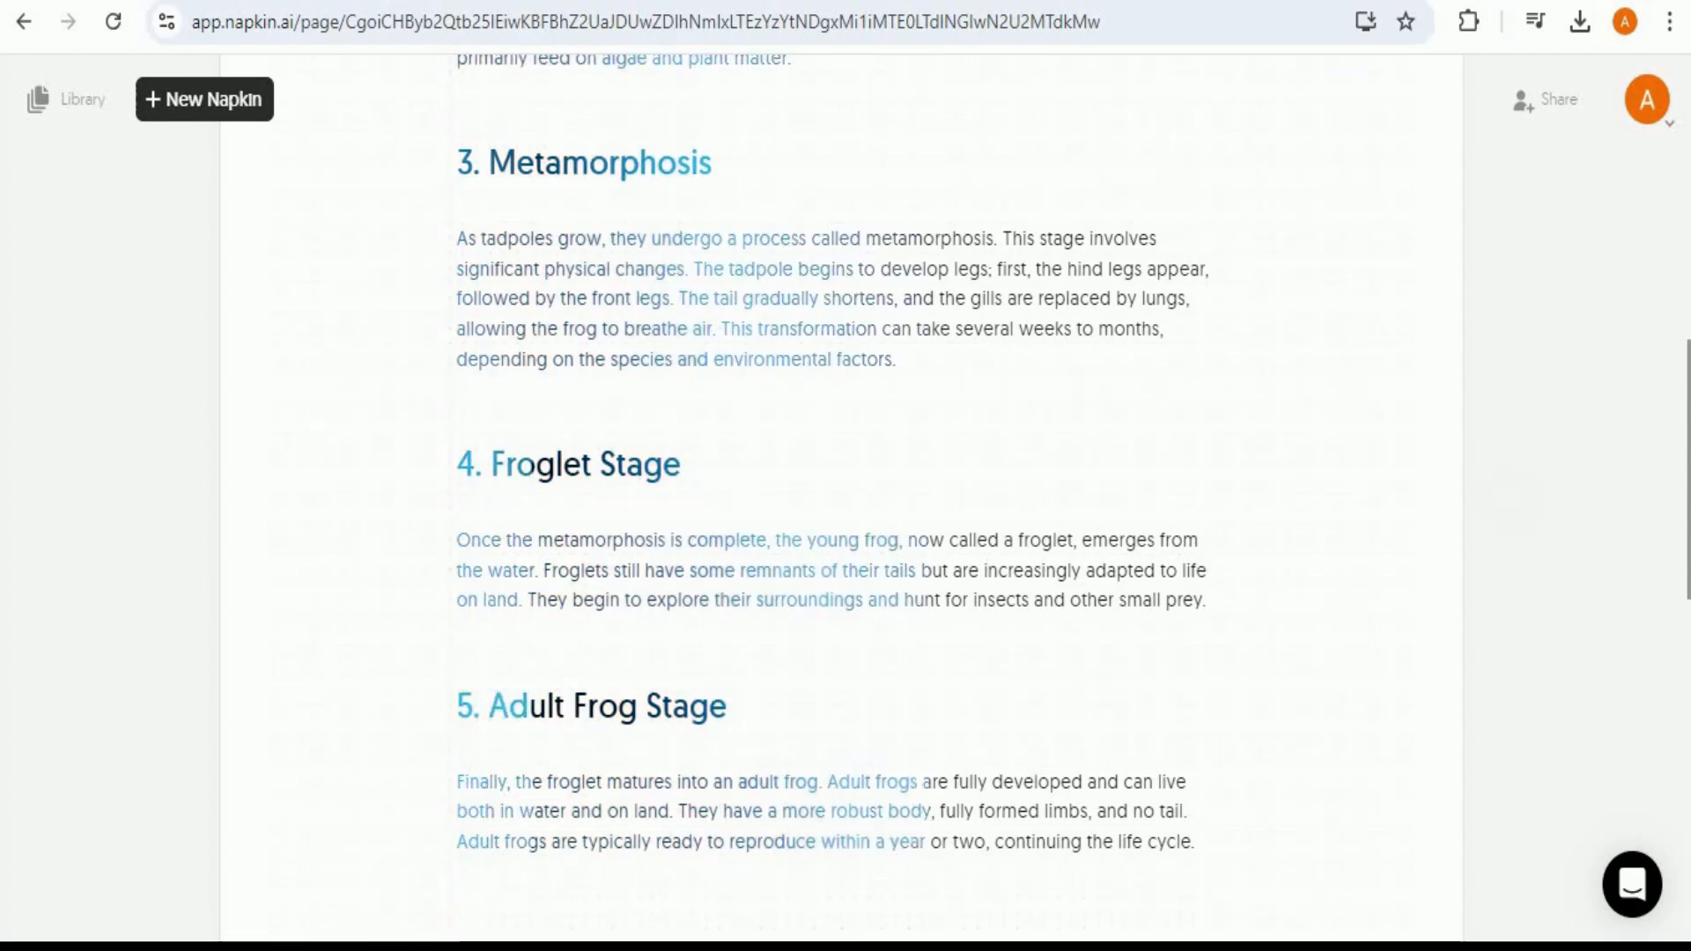
pyautogui.moveTo(1685, 551); pyautogui.dragTo(1682, 710)
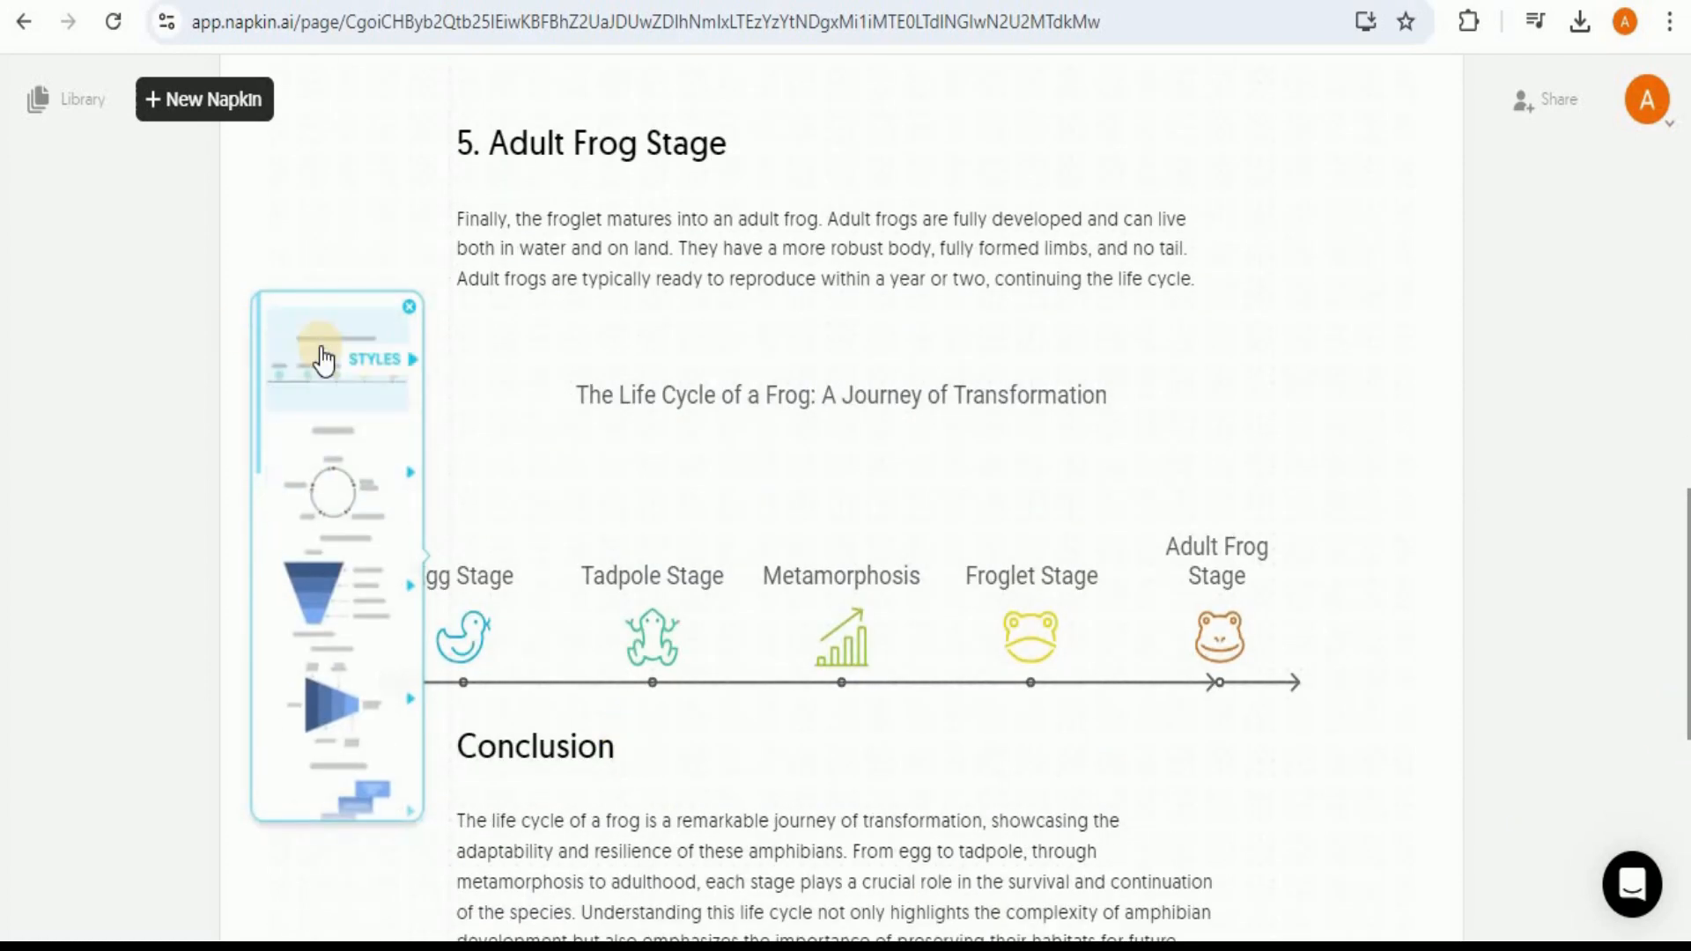
# Step: Preview the circular, staircase and arrow-chain layouts for the frog life cycle visual
pyautogui.click(267, 431)
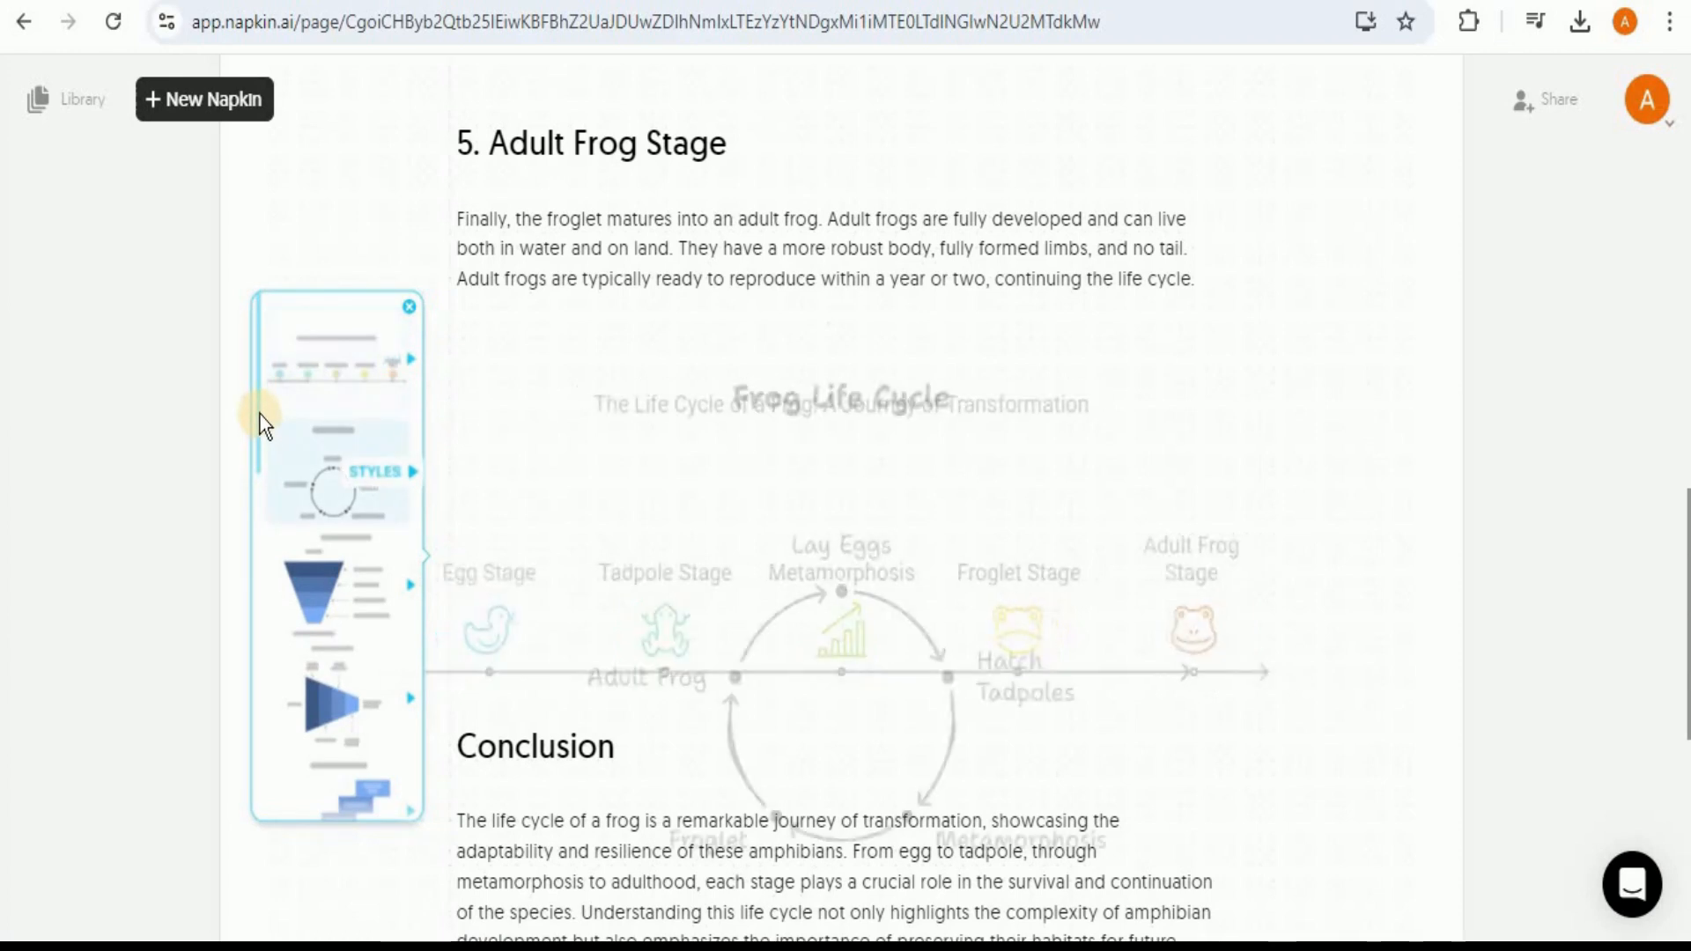
pyautogui.scroll(-3, 259, 442)
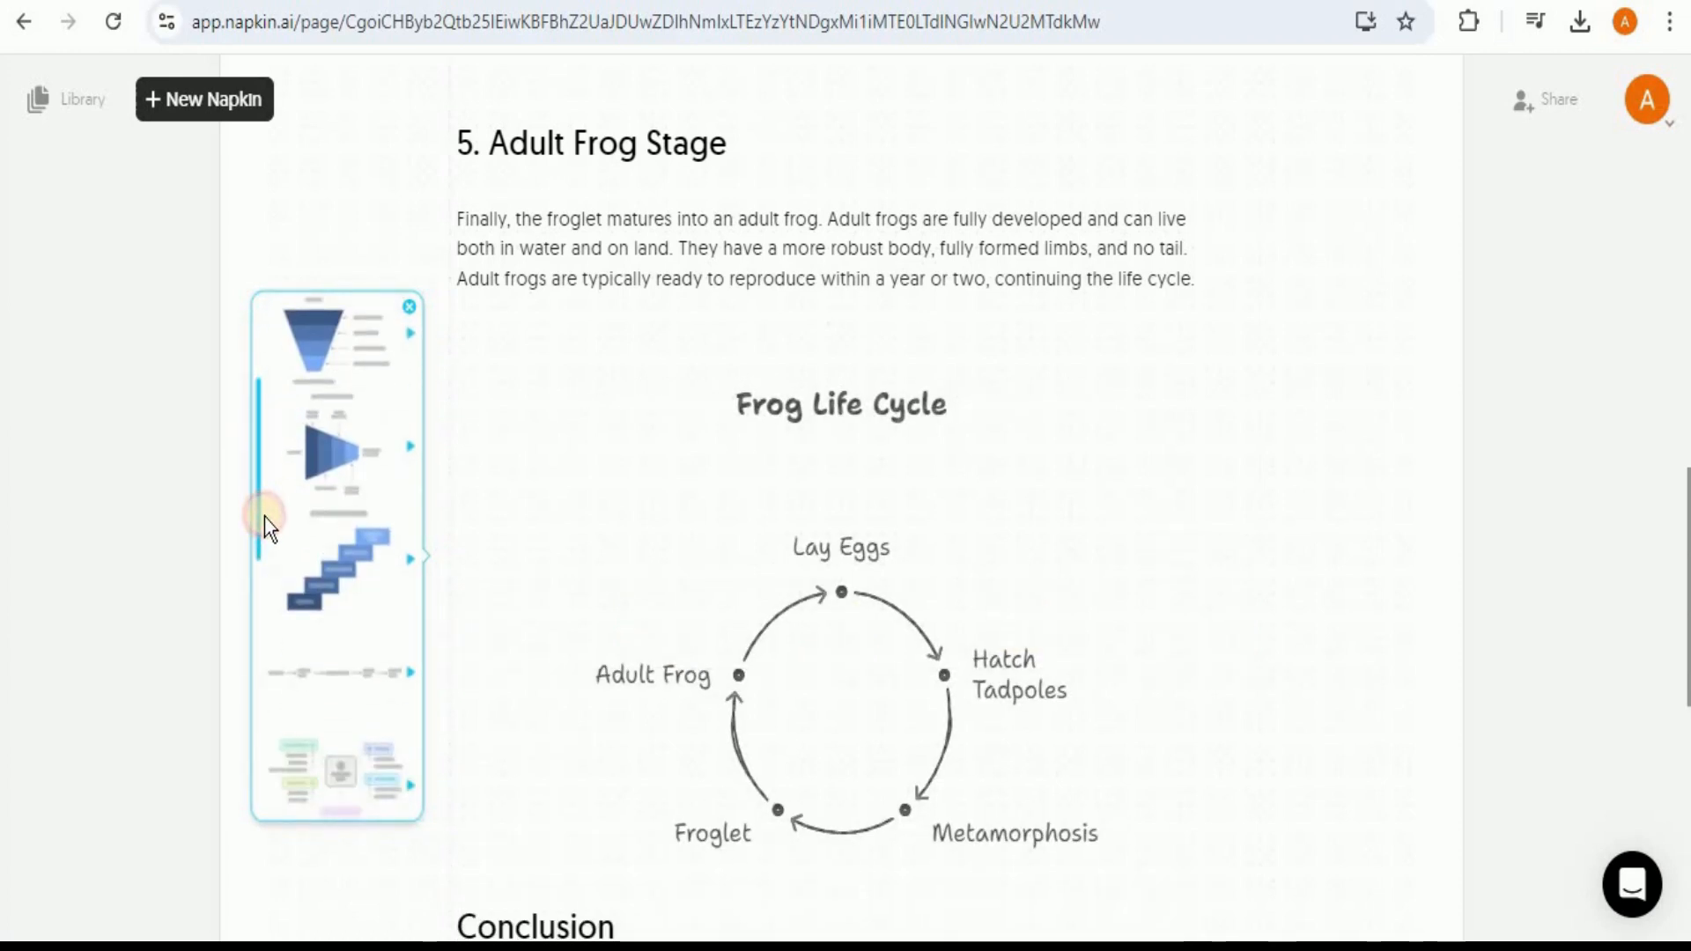
pyautogui.scroll(-2, 264, 528)
pyautogui.click(368, 533)
pyautogui.click(273, 569)
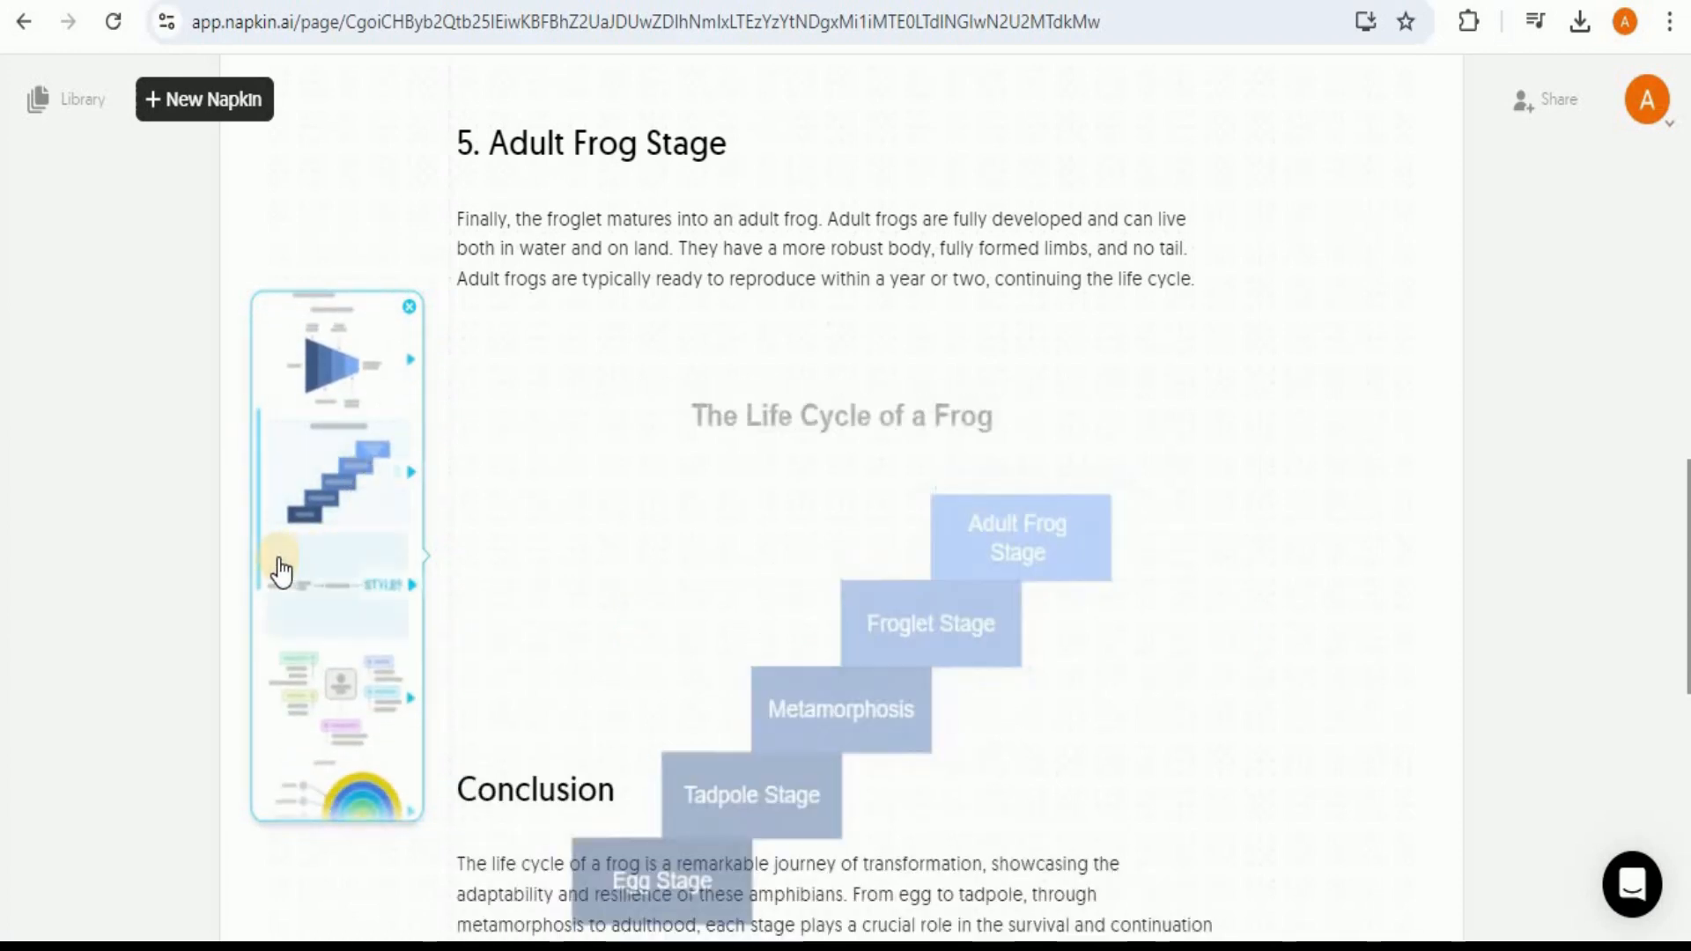
pyautogui.scroll(-1, 257, 591)
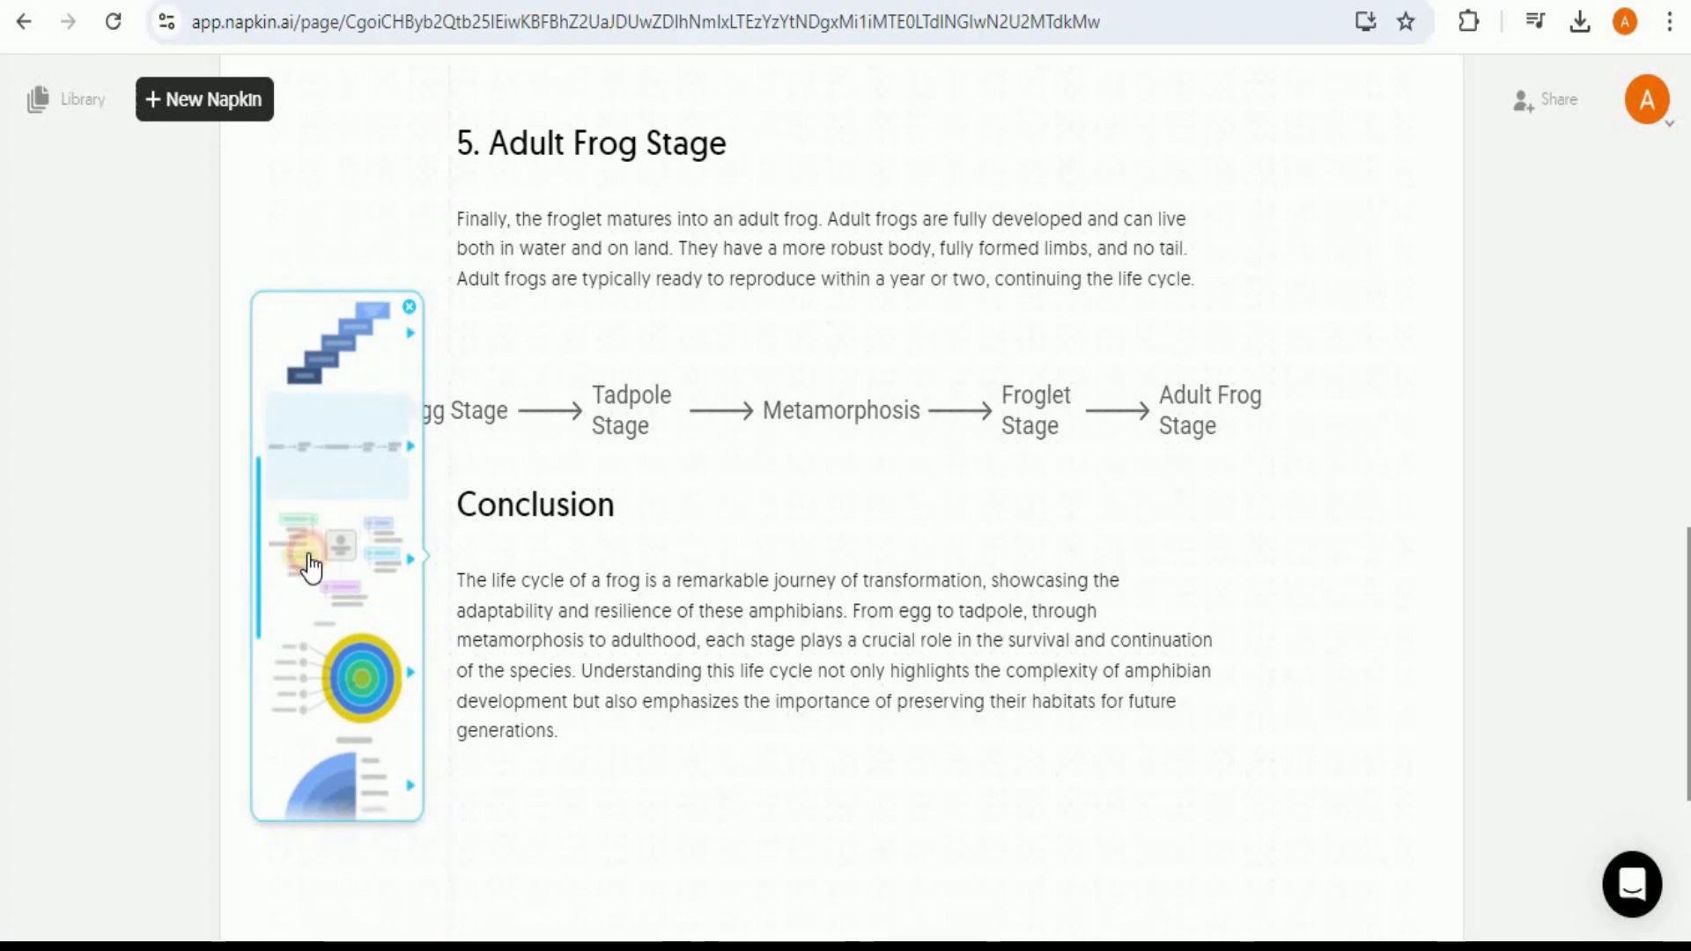
# Step: Choose the mind map layout for the frog visual, compare its two styles and apply the one with detailed sub-branches
pyautogui.click(339, 568)
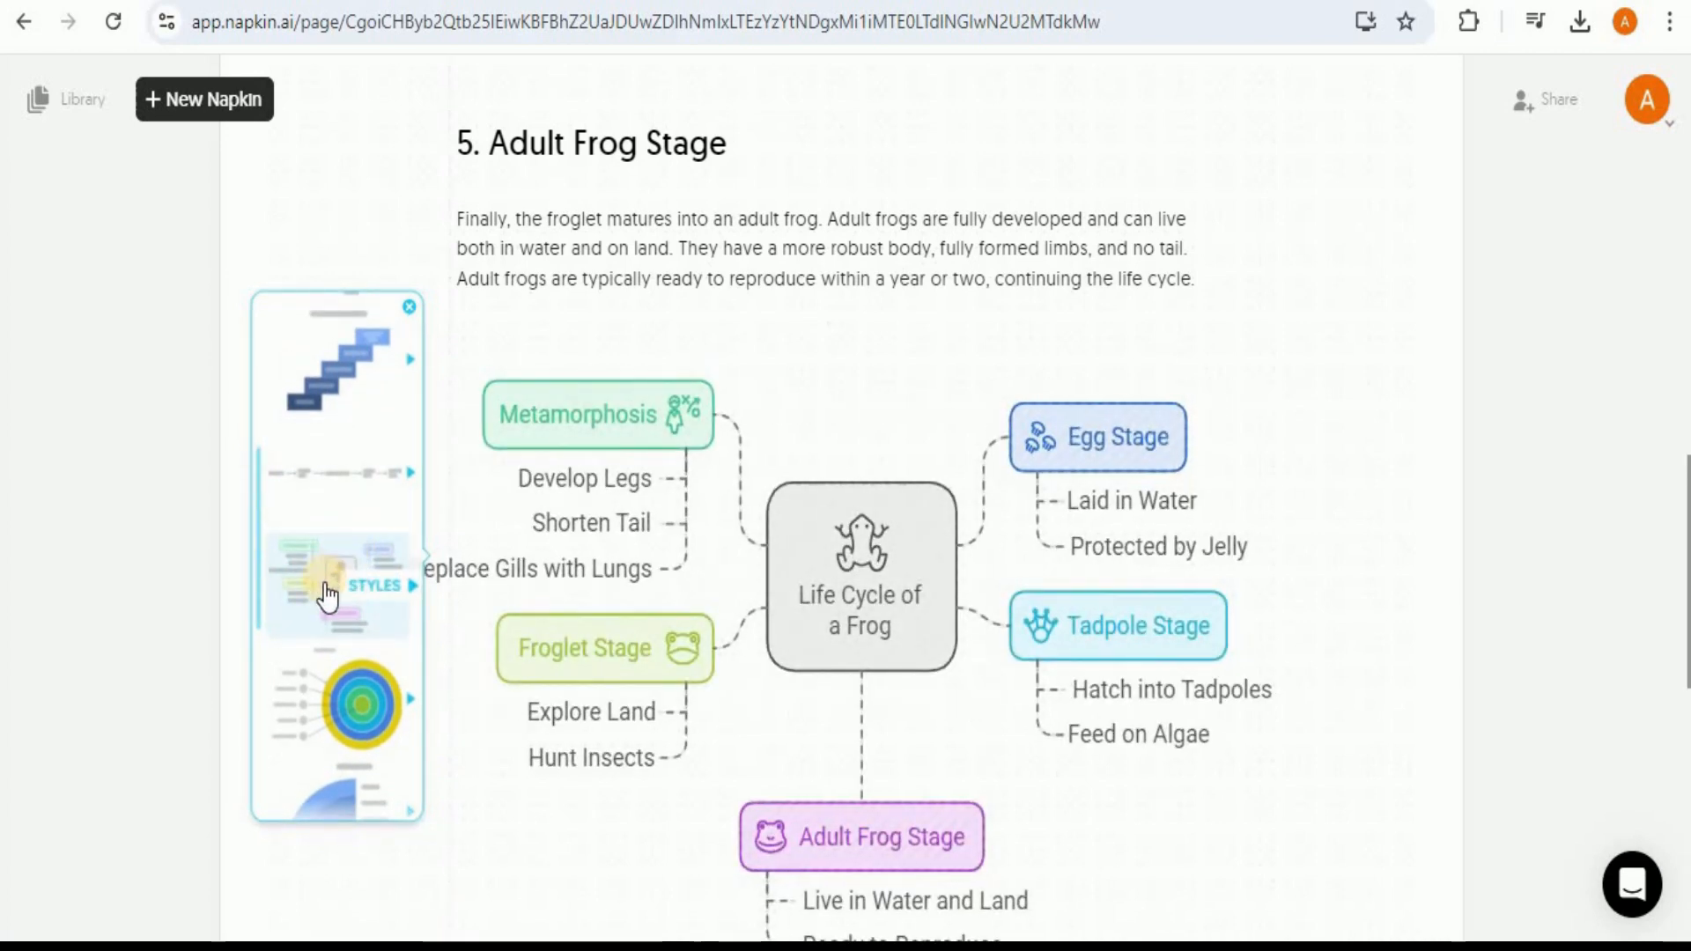
pyautogui.click(382, 587)
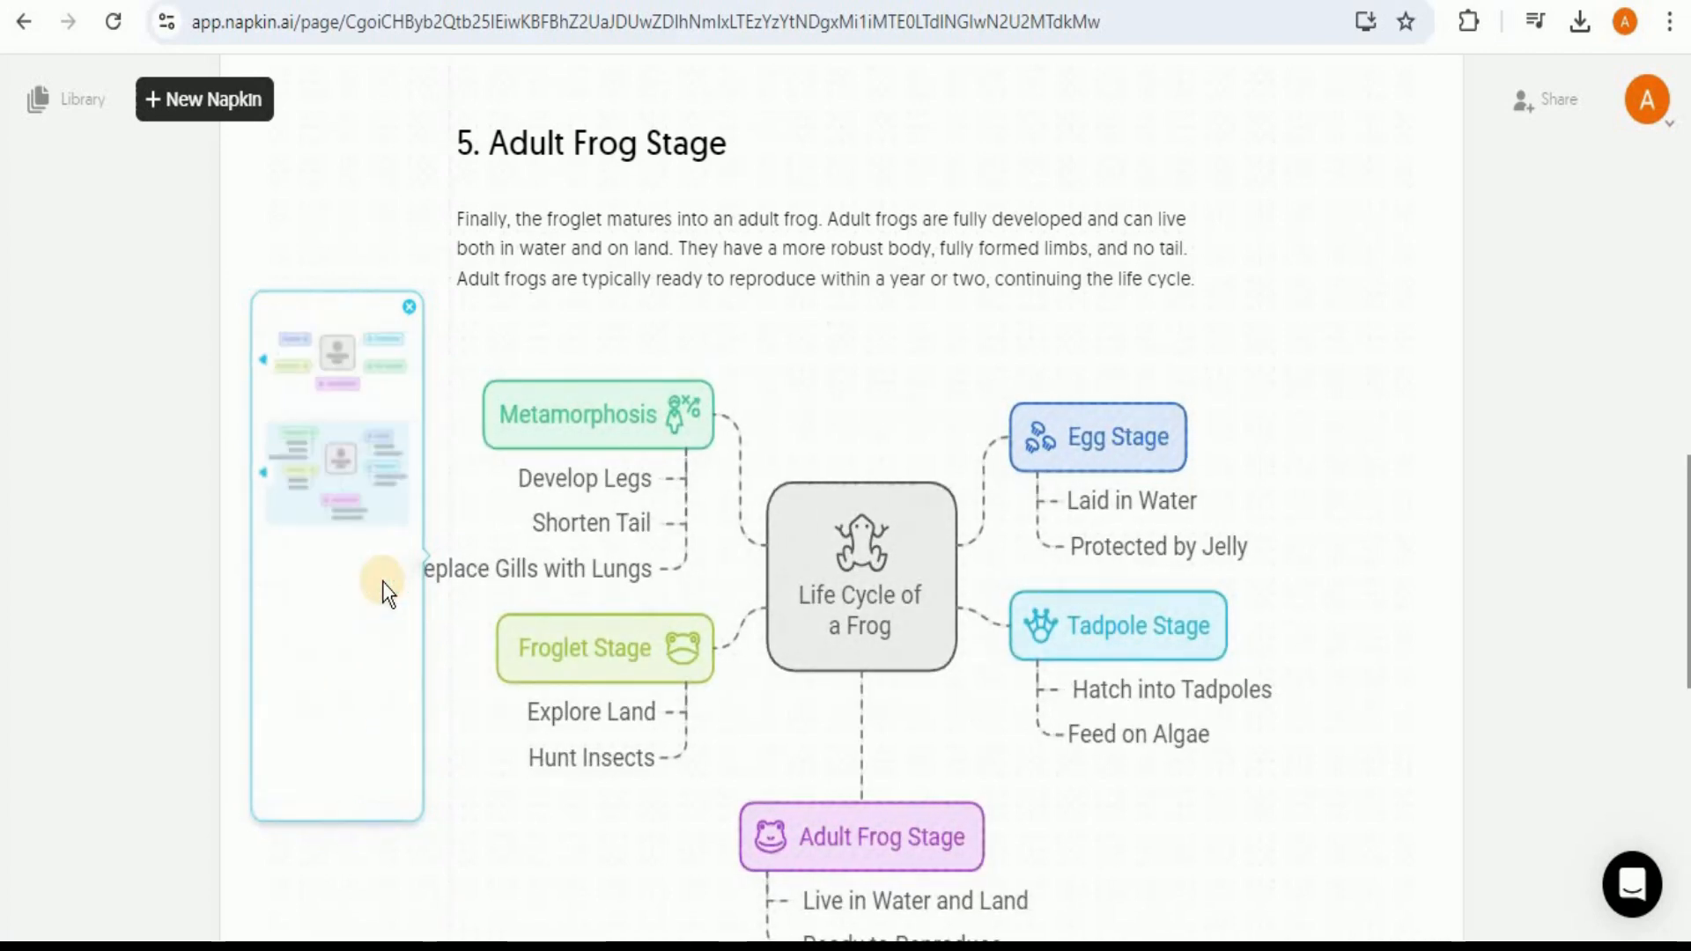
pyautogui.click(351, 370)
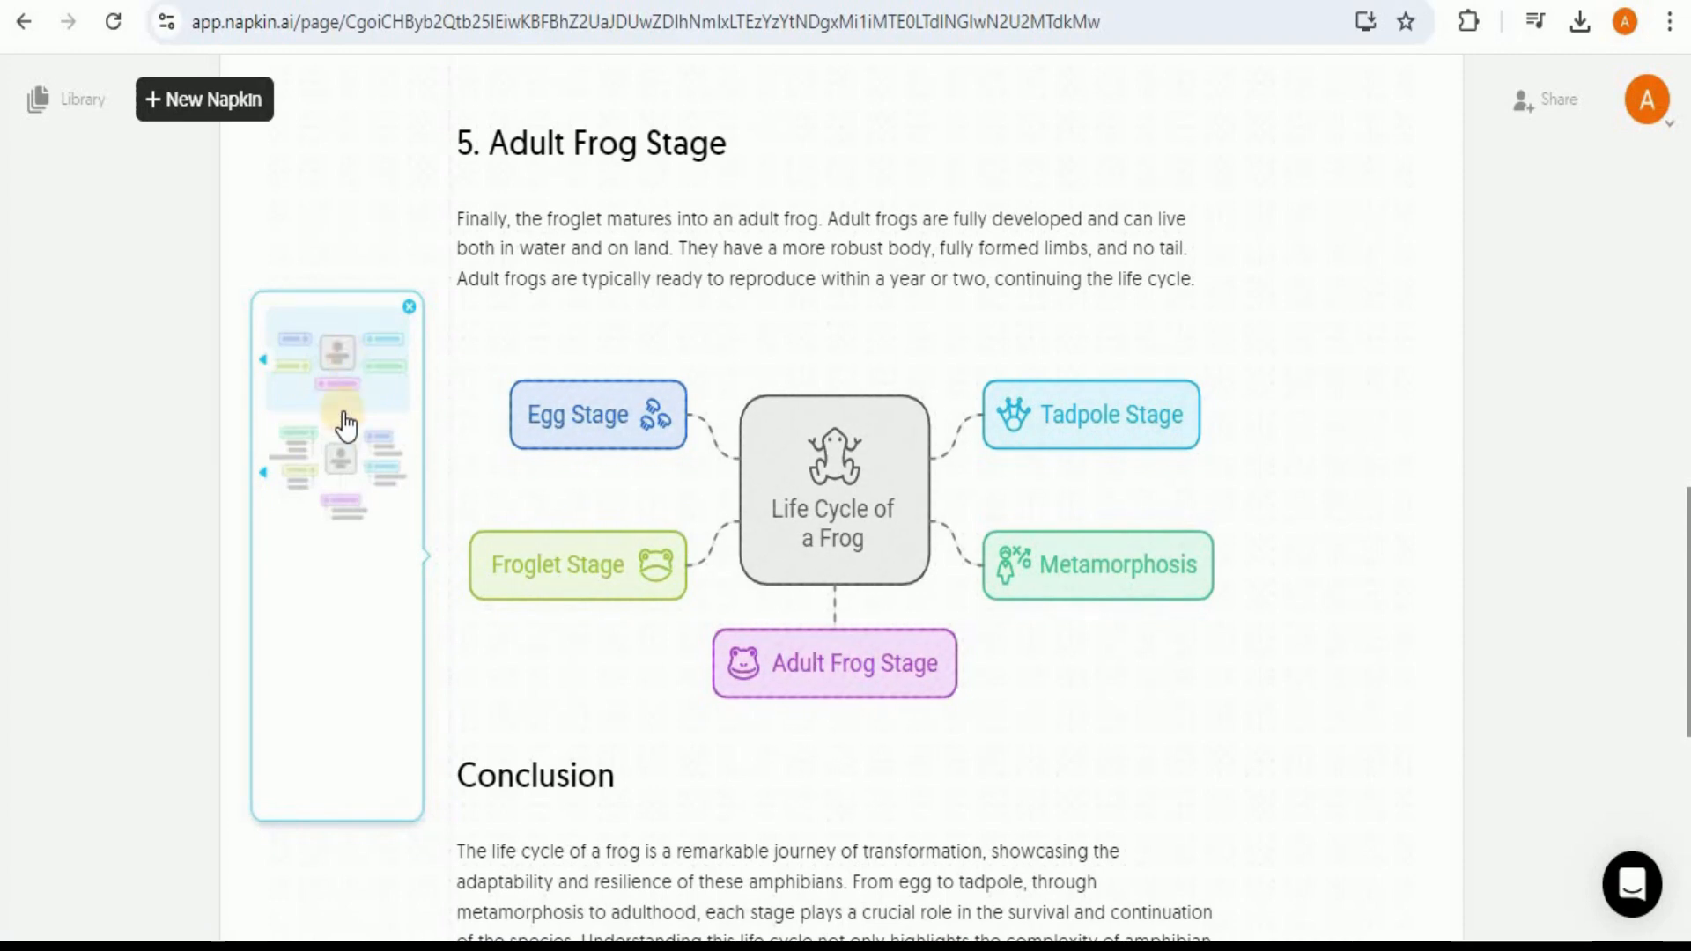
pyautogui.click(340, 482)
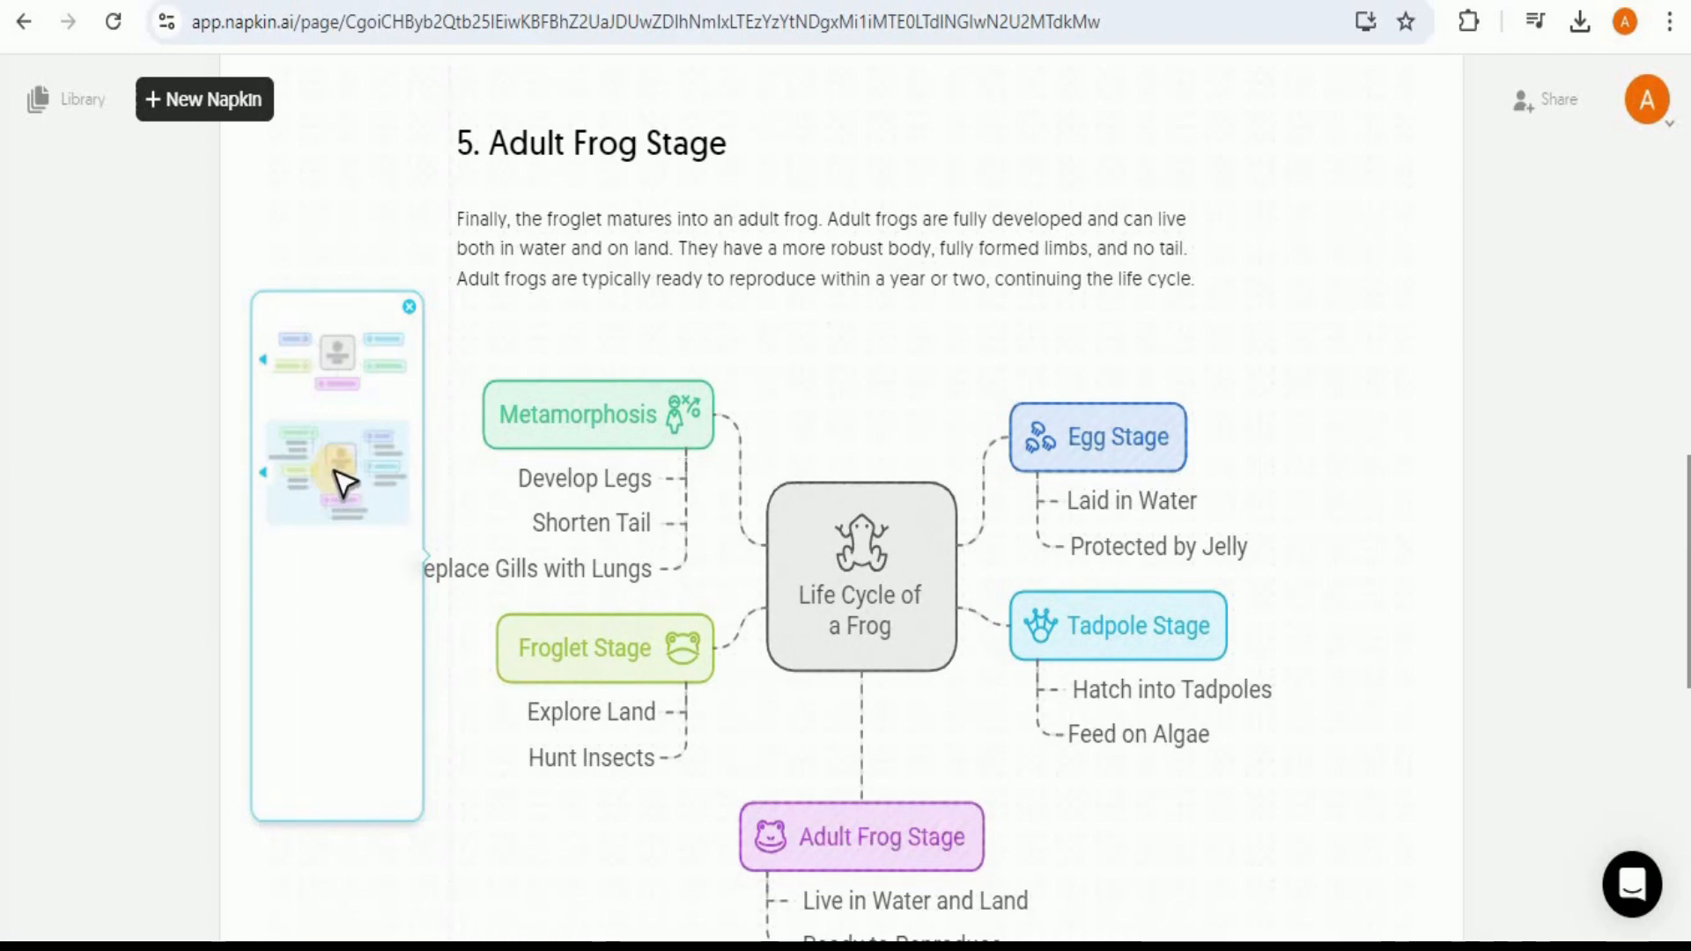
pyautogui.click(1103, 370)
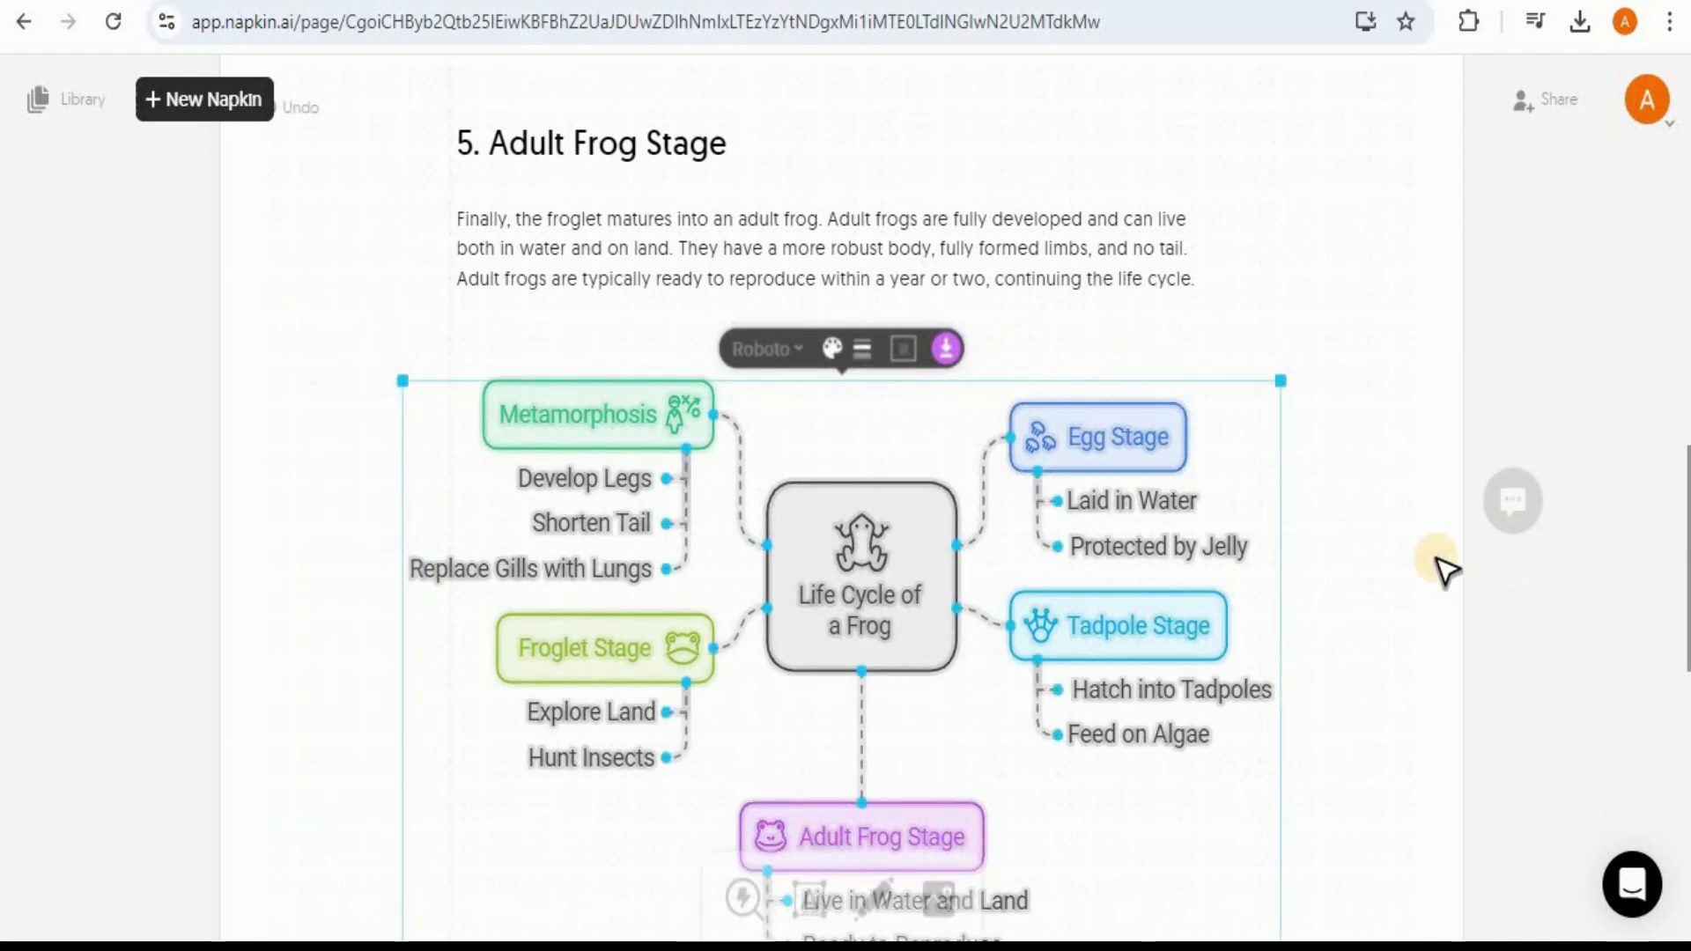
pyautogui.click(1498, 608)
pyautogui.moveTo(1688, 582); pyautogui.dragTo(1689, 624)
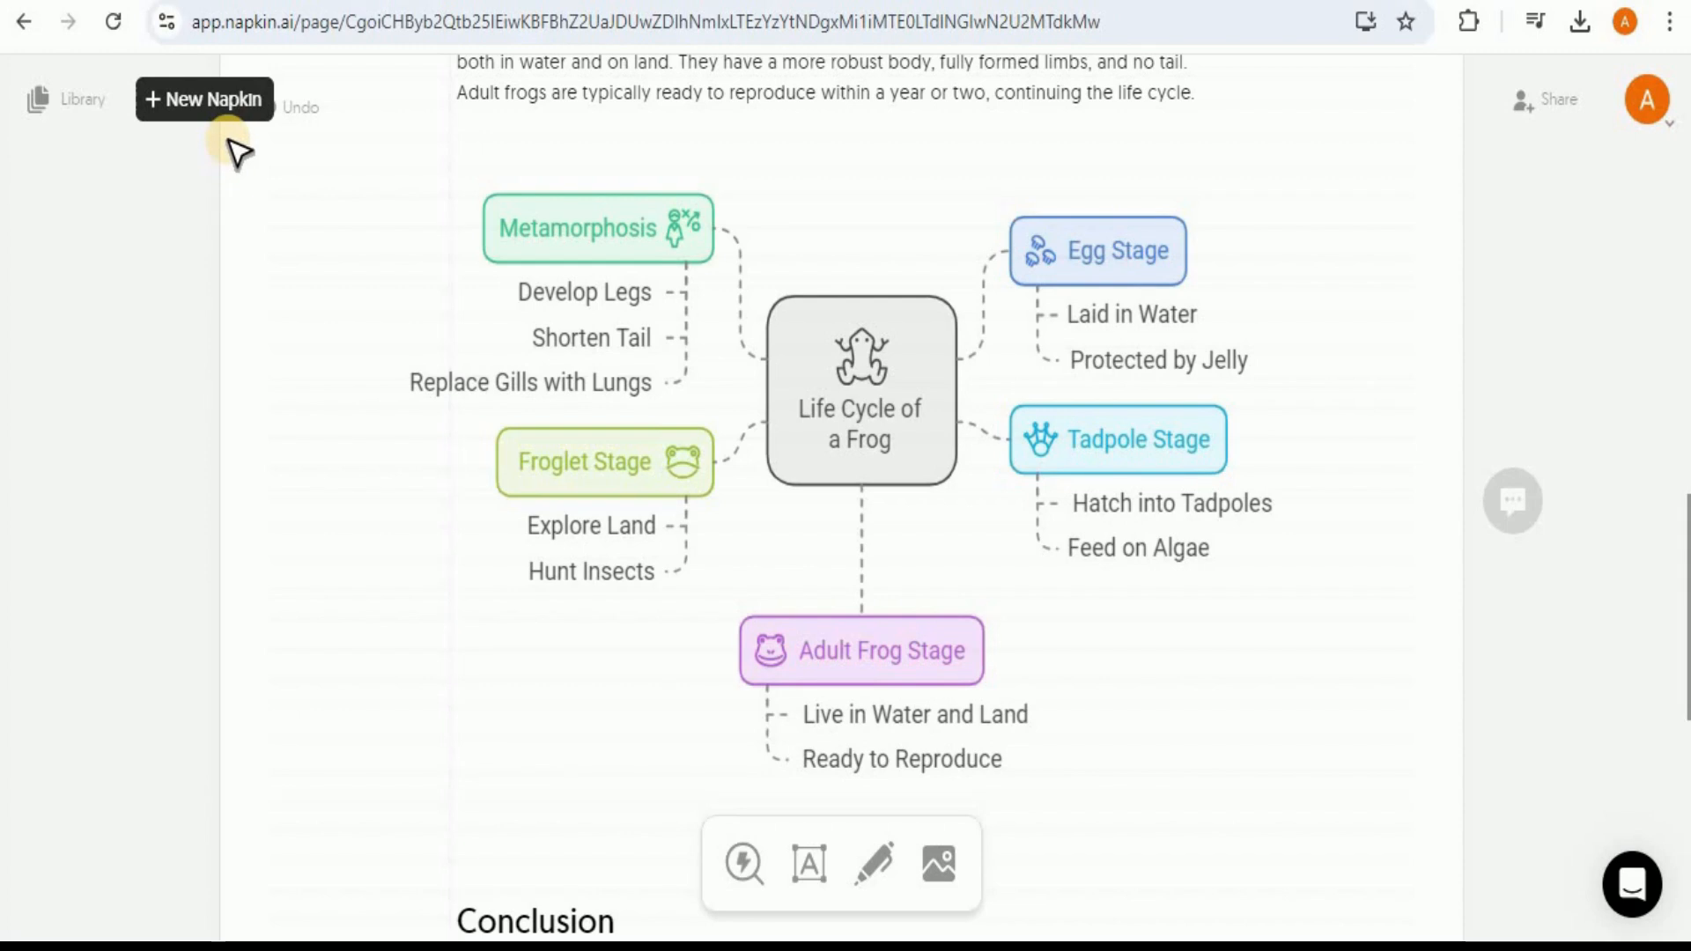
# Step: Create a new napkin with AI text generated from the prompt "Authentication and Authorization in Microsoft Azure"
pyautogui.click(216, 105)
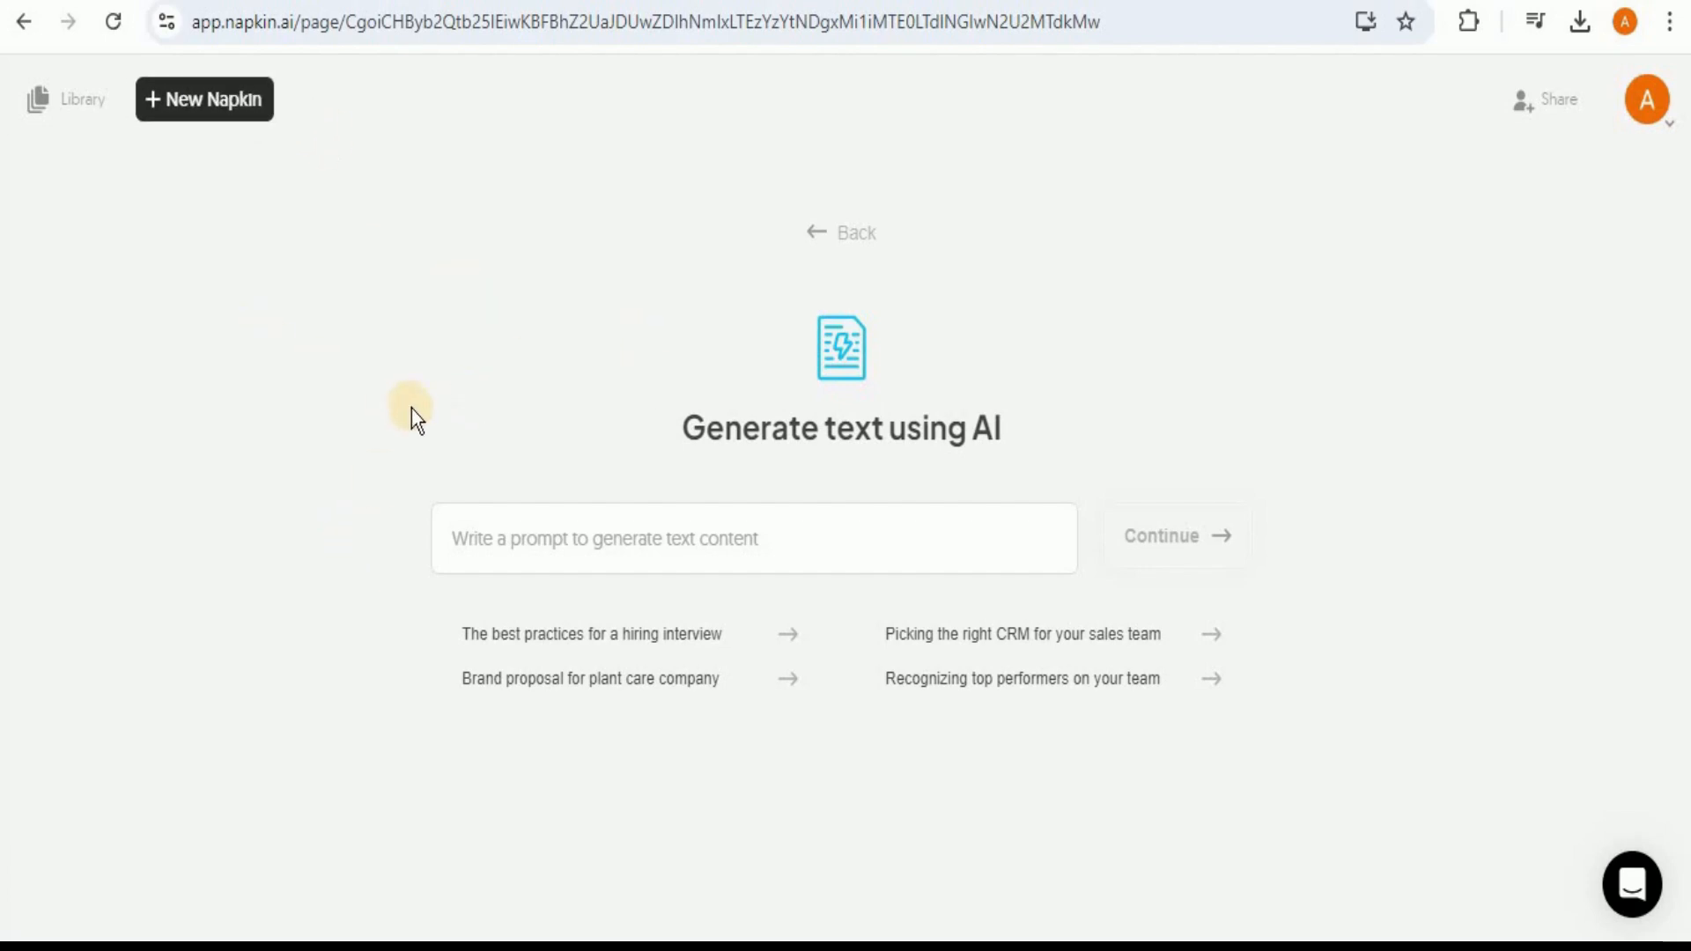
pyautogui.click(590, 534)
pyautogui.write('Authentication and Authorization in Microsoft Azure')
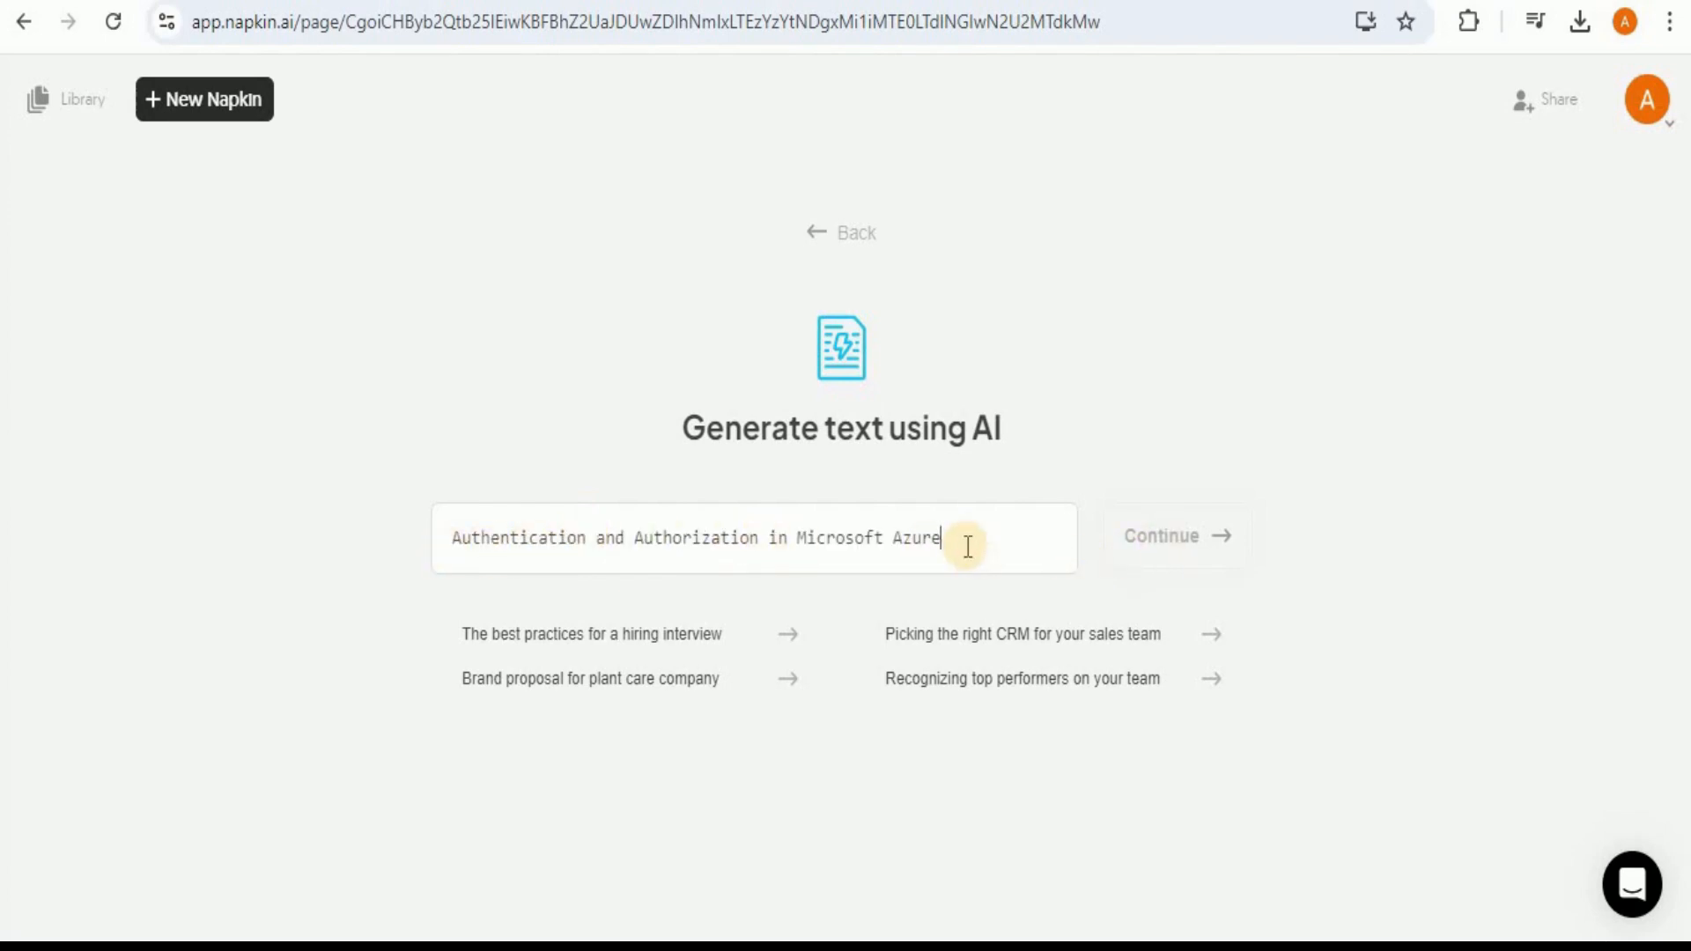
pyautogui.click(1177, 536)
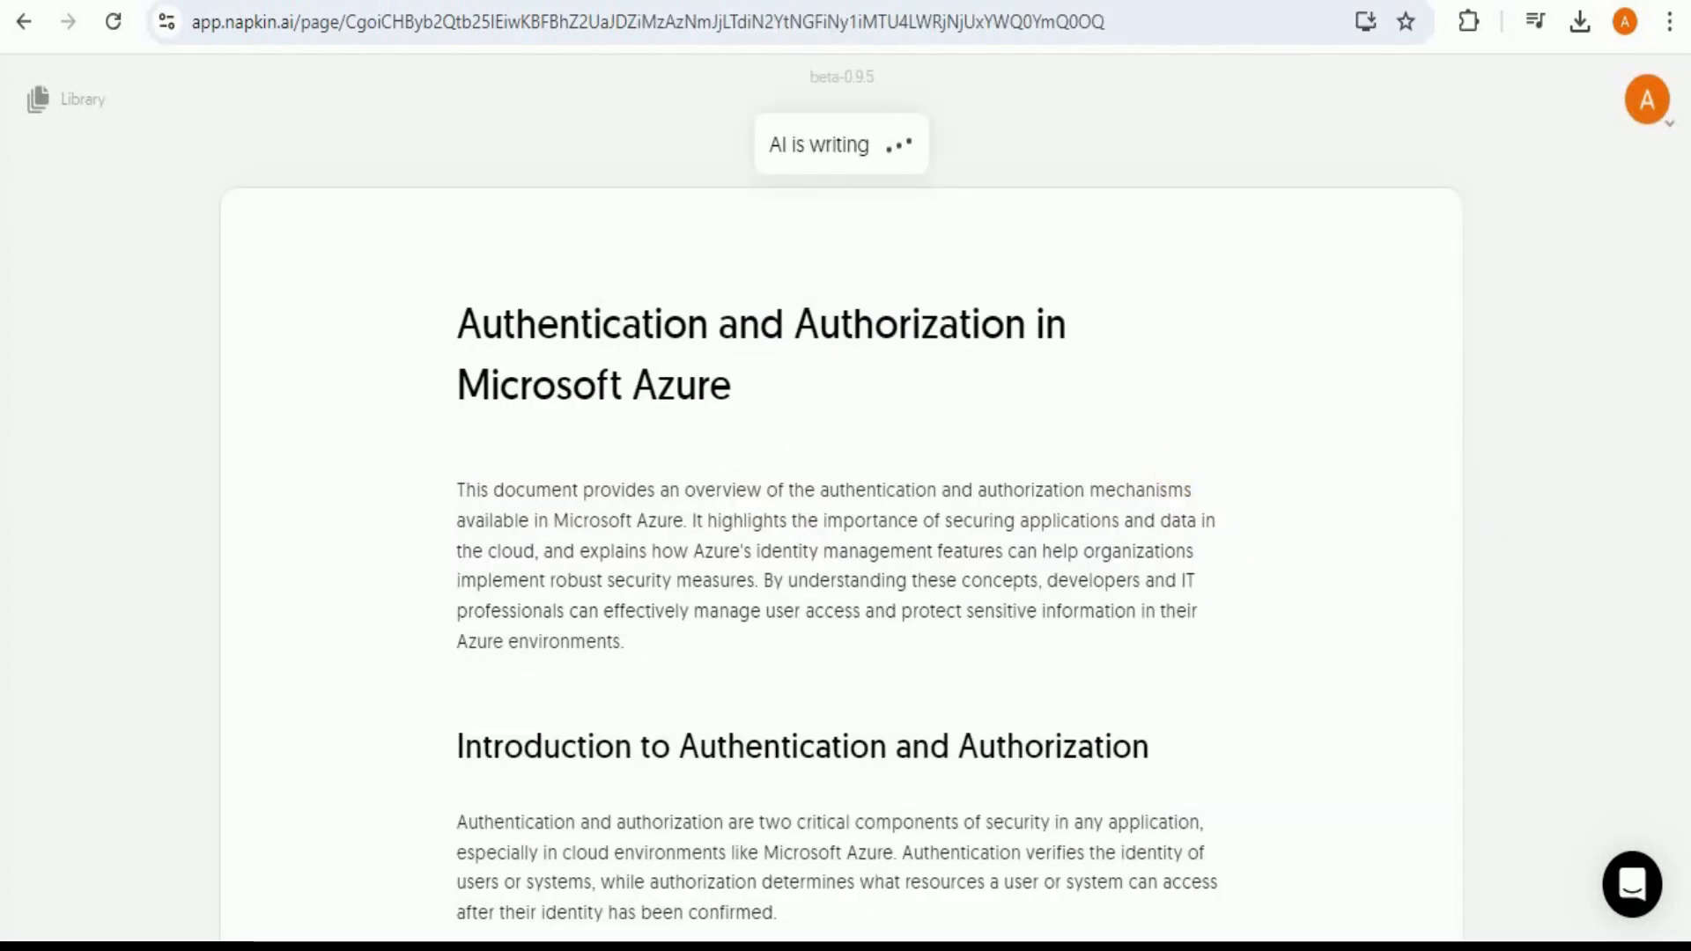
pyautogui.scroll(-6, 1686, 269)
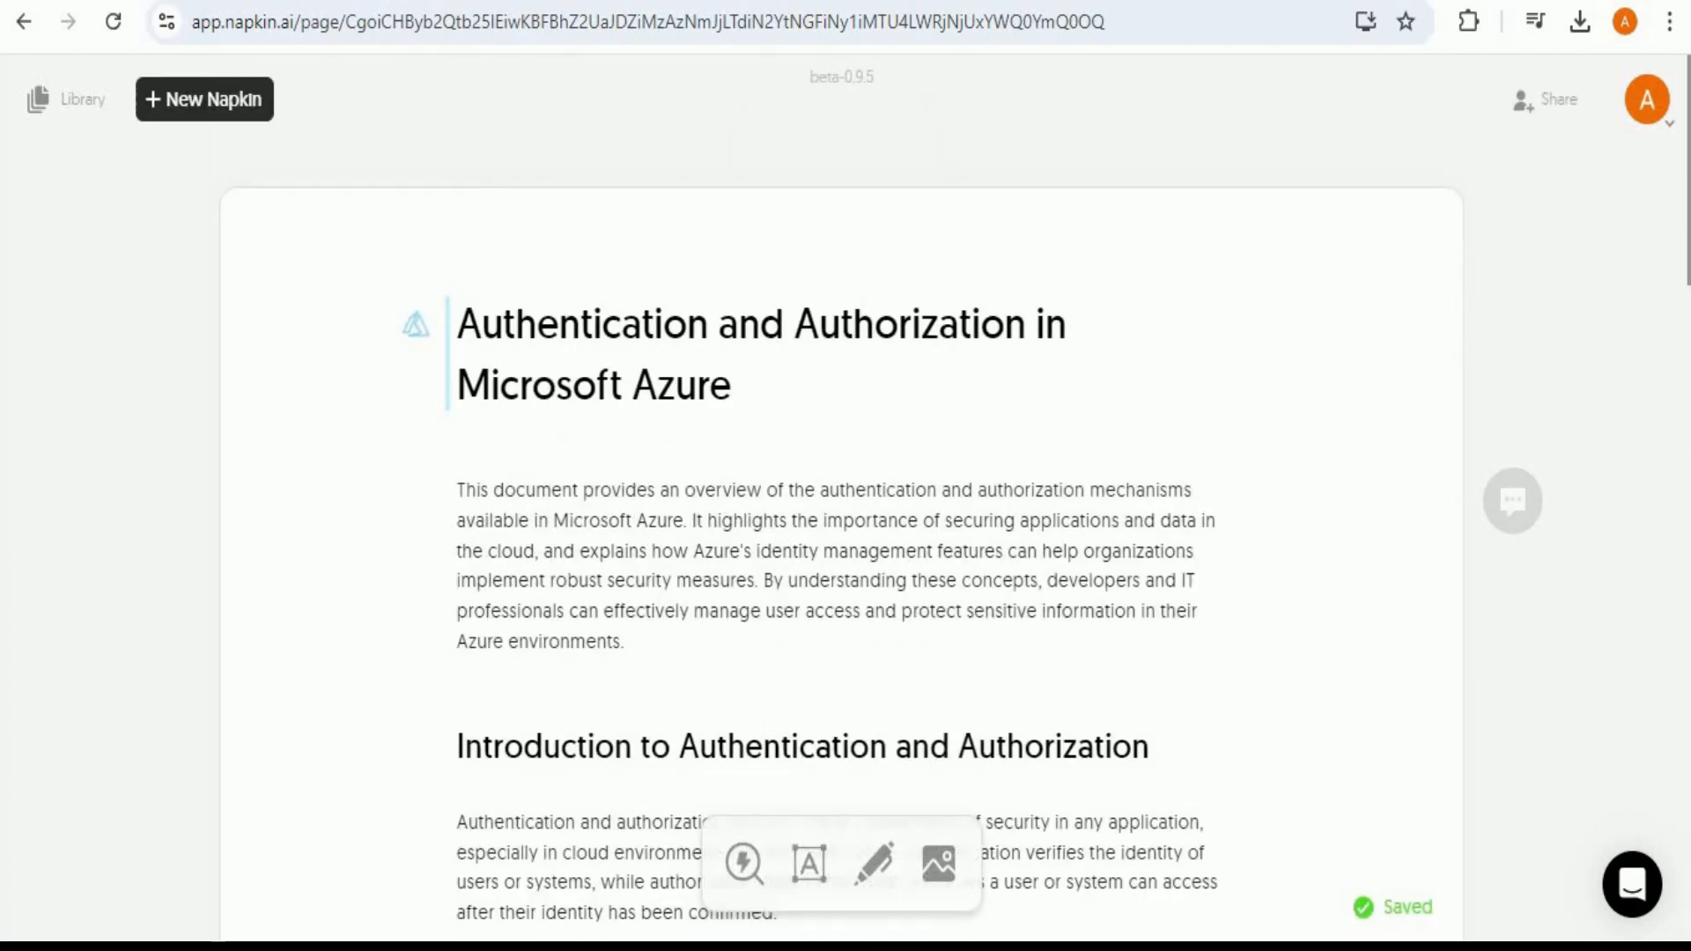
# Step: Select the Azure Active Directory (Azure AD) section from heading through the Conditional Access bullet and generate a visual from it
pyautogui.moveTo(1687, 231); pyautogui.dragTo(1665, 340)
pyautogui.scroll(-8, 1656, 714)
pyautogui.scroll(1, 1639, 792)
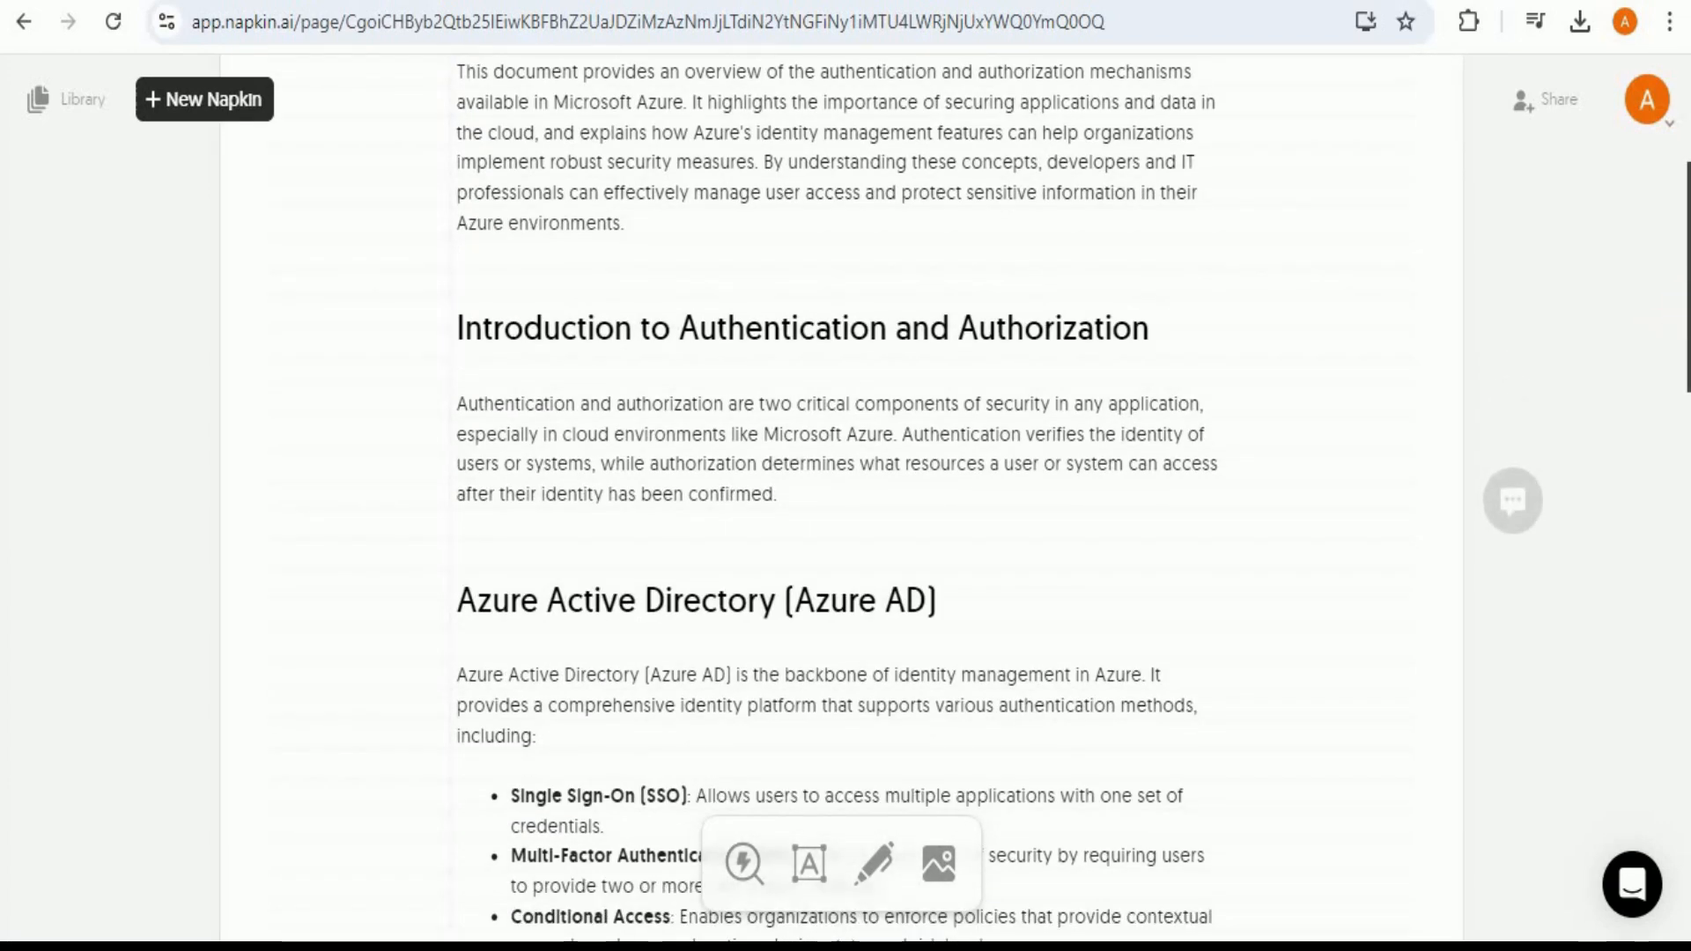
pyautogui.moveTo(1685, 315); pyautogui.dragTo(1680, 405)
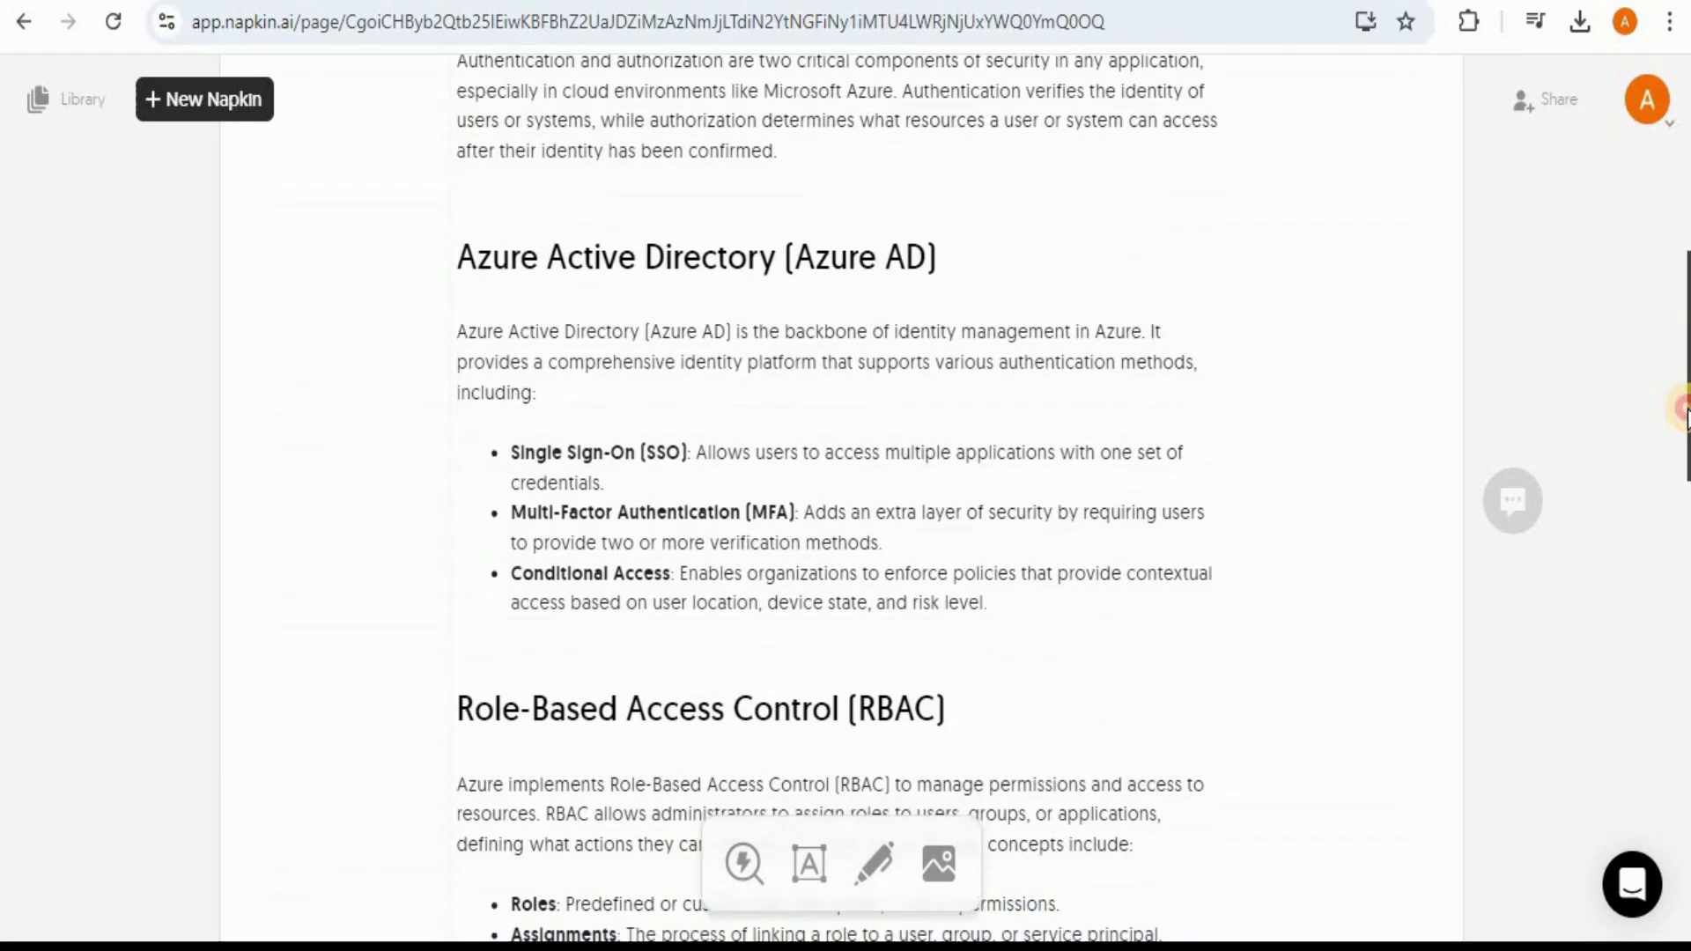
pyautogui.moveTo(996, 559); pyautogui.dragTo(435, 213)
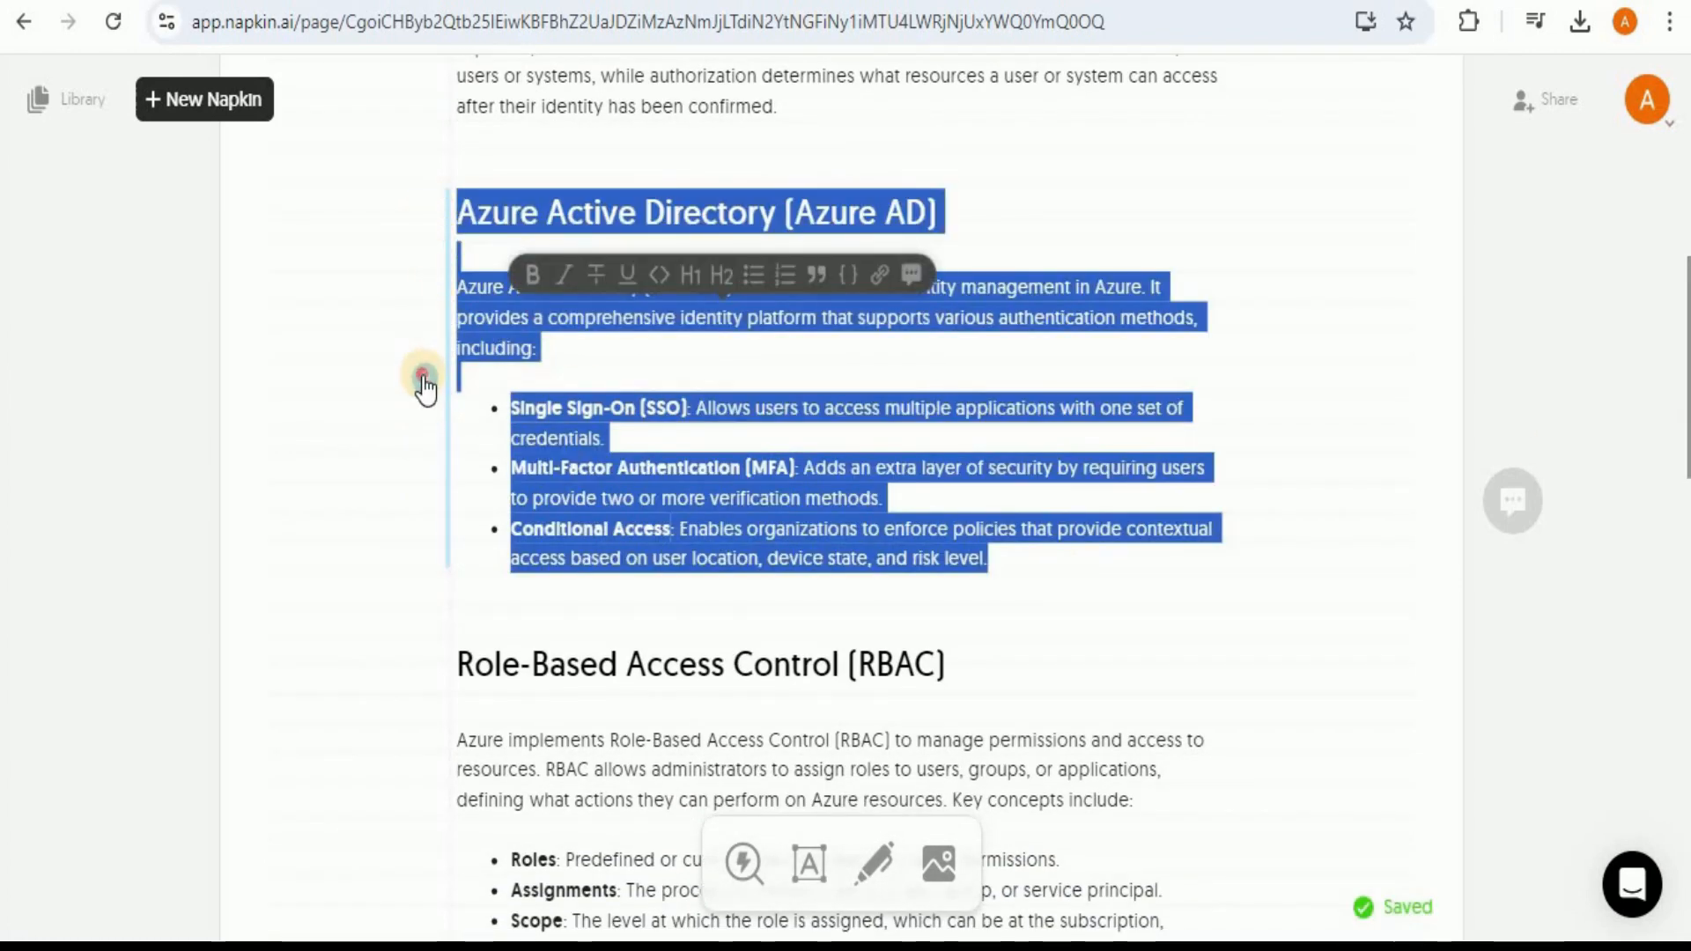
pyautogui.click(425, 377)
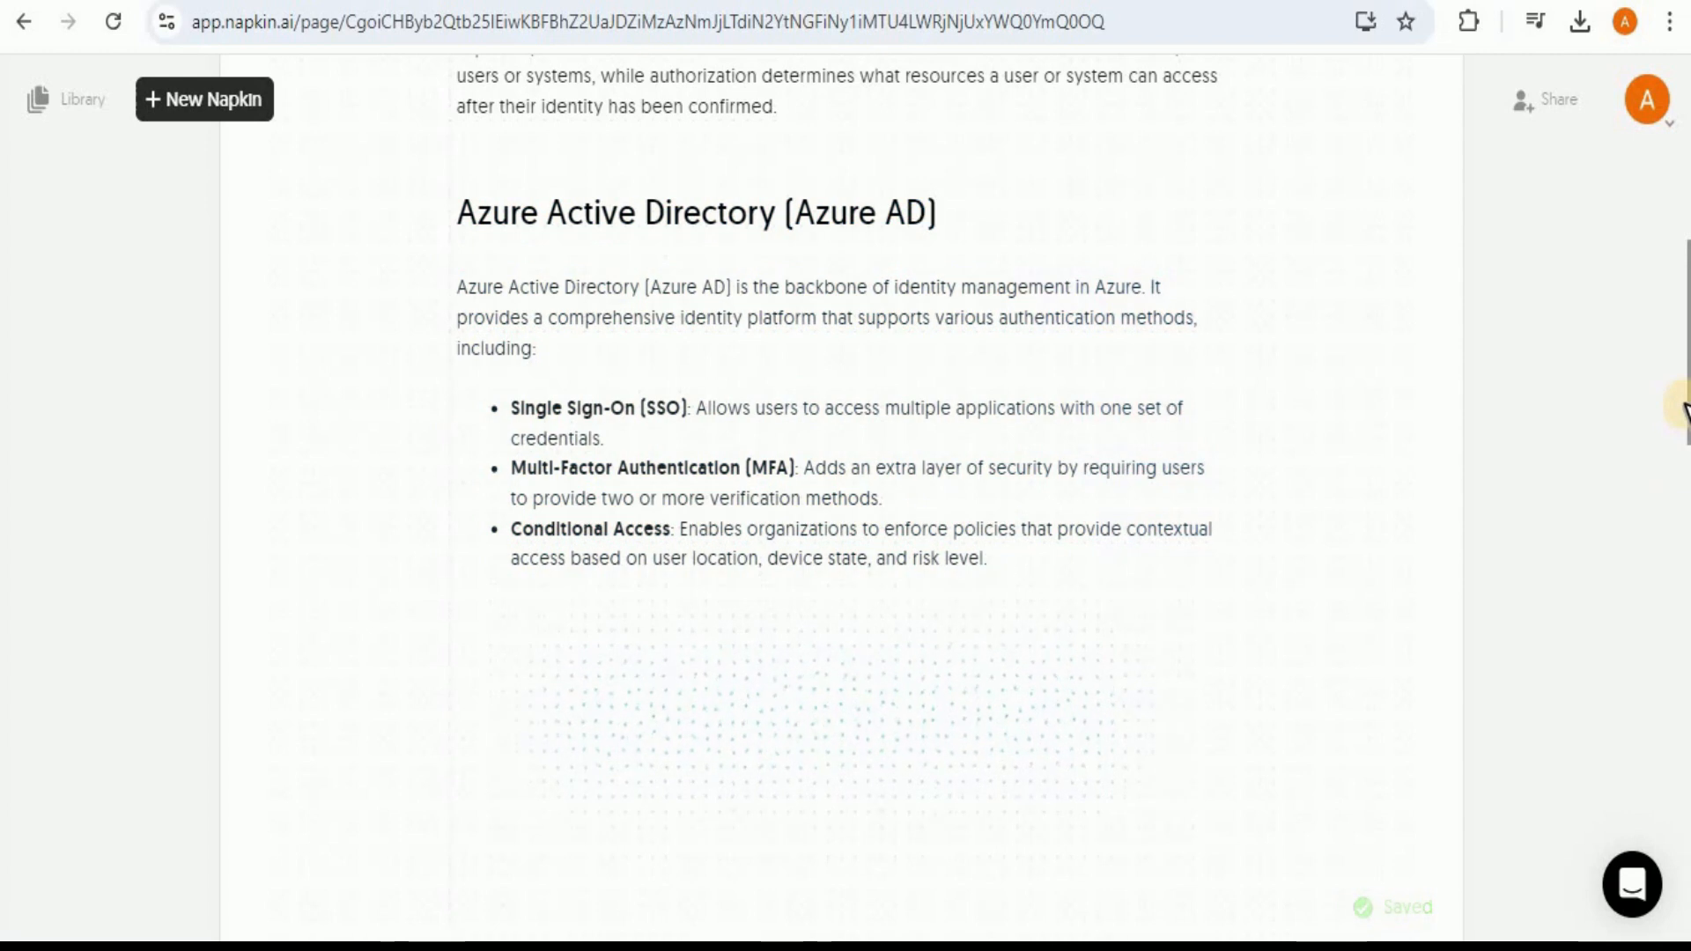
pyautogui.moveTo(1683, 413); pyautogui.dragTo(1683, 519)
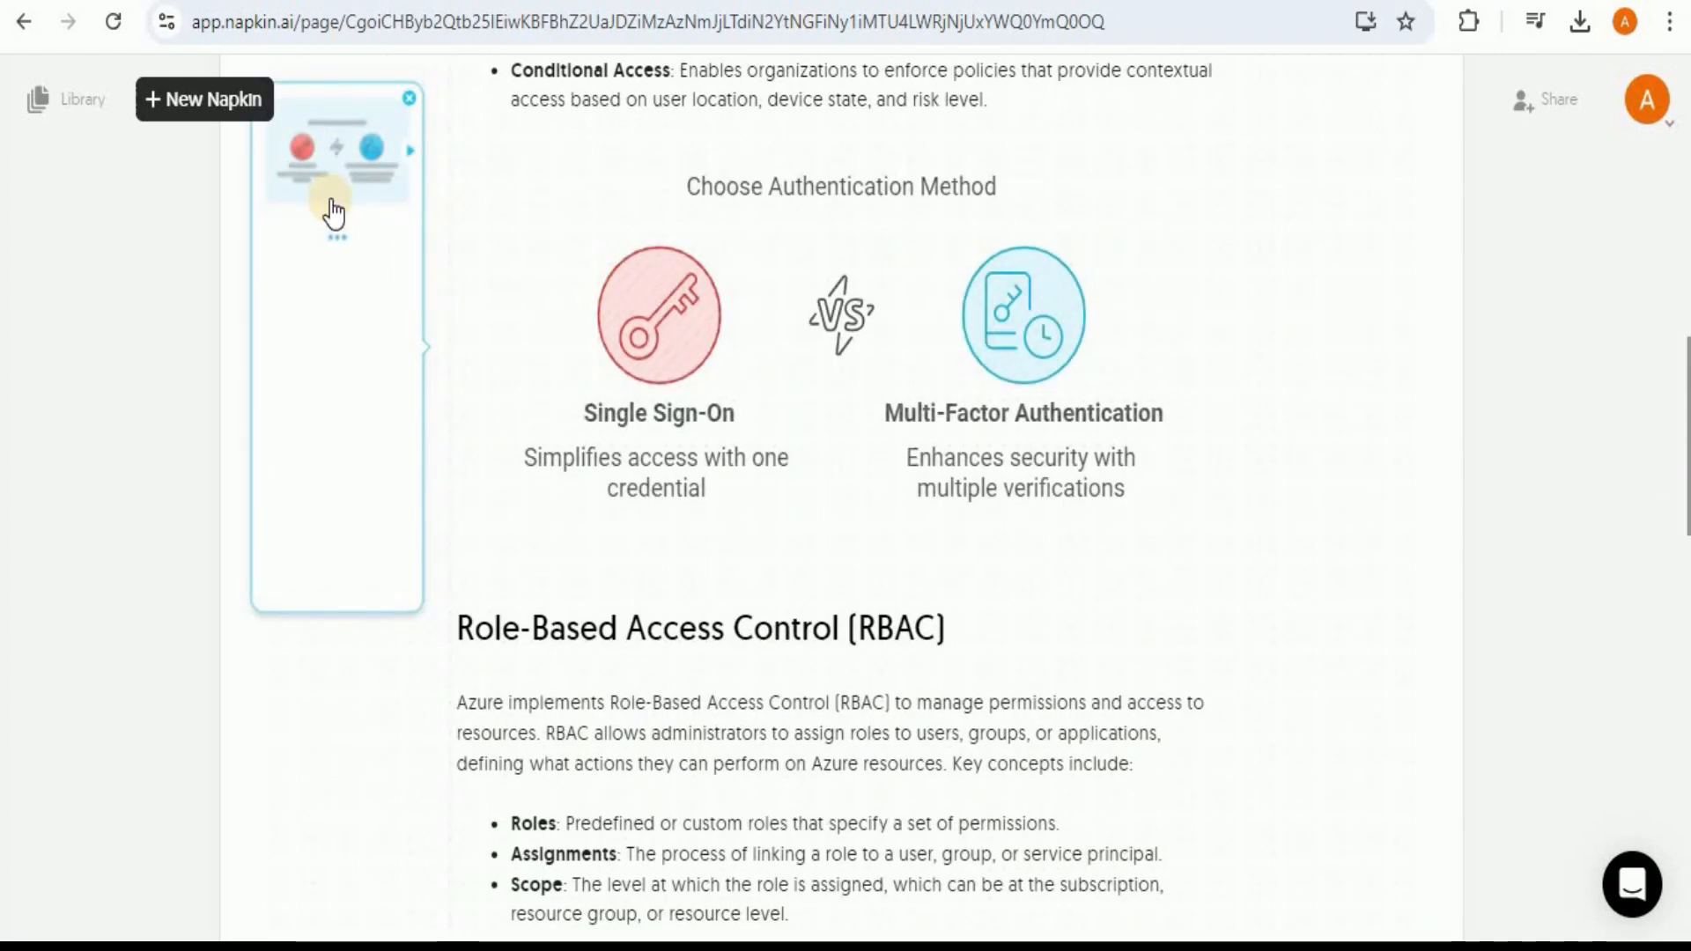
# Step: Choose the mind map layout for the Azure AD visual and apply the style with detailed sub-branches
pyautogui.click(343, 264)
pyautogui.click(347, 450)
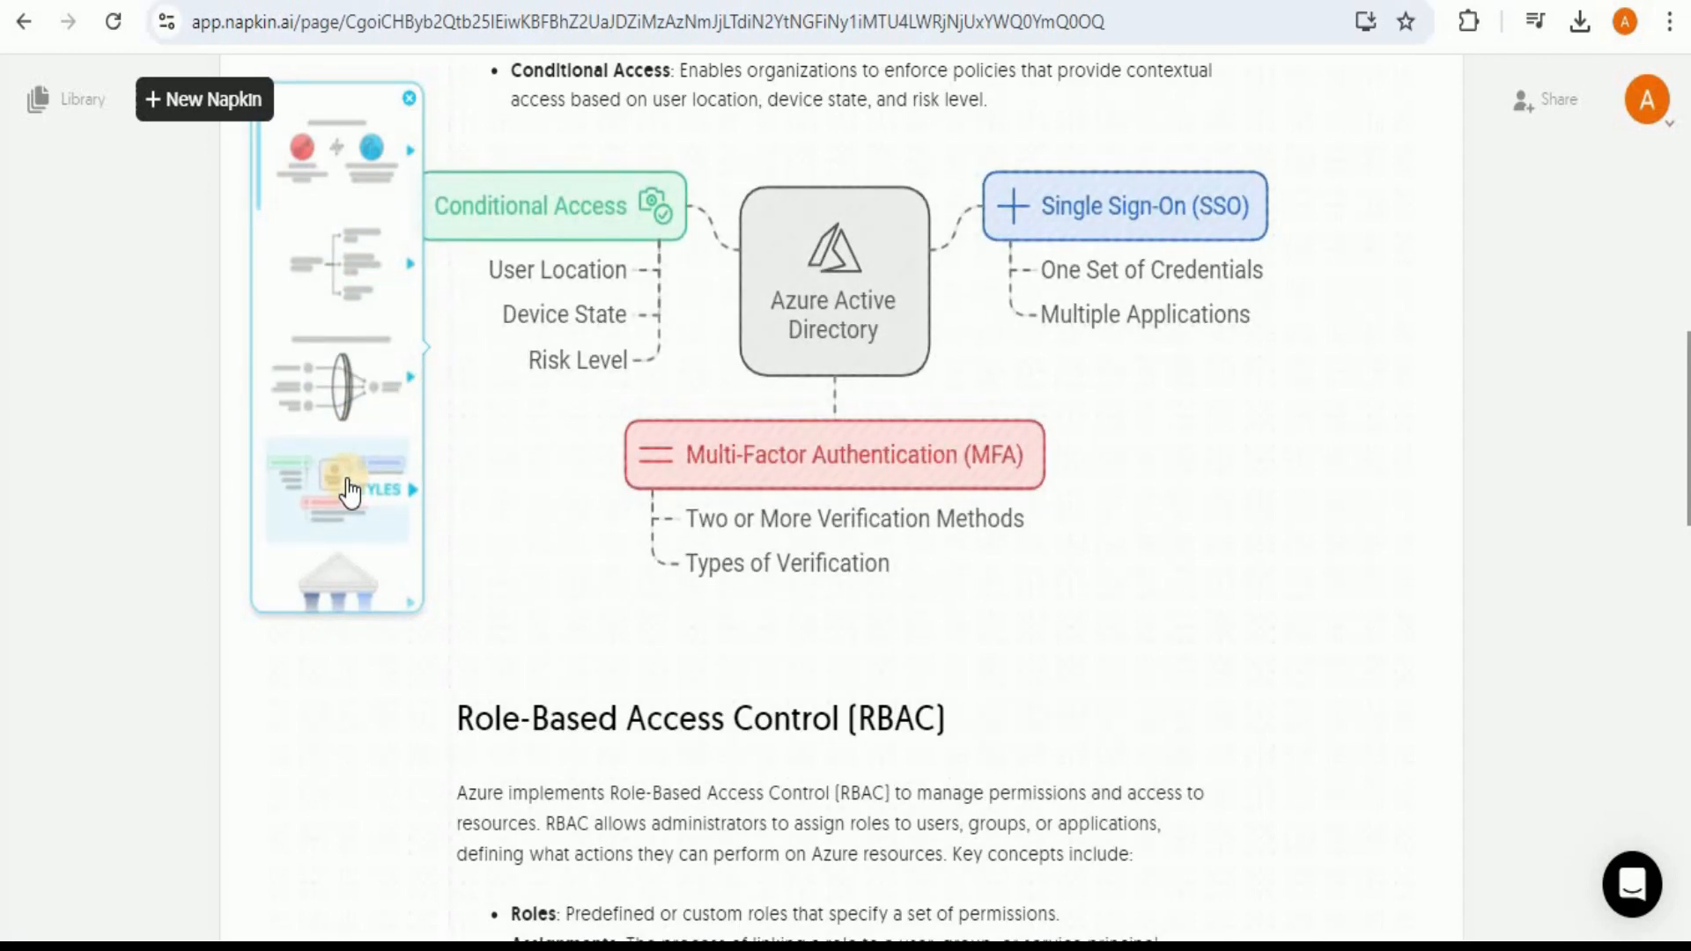
pyautogui.click(350, 488)
pyautogui.click(342, 161)
pyautogui.click(344, 248)
pyautogui.click(837, 392)
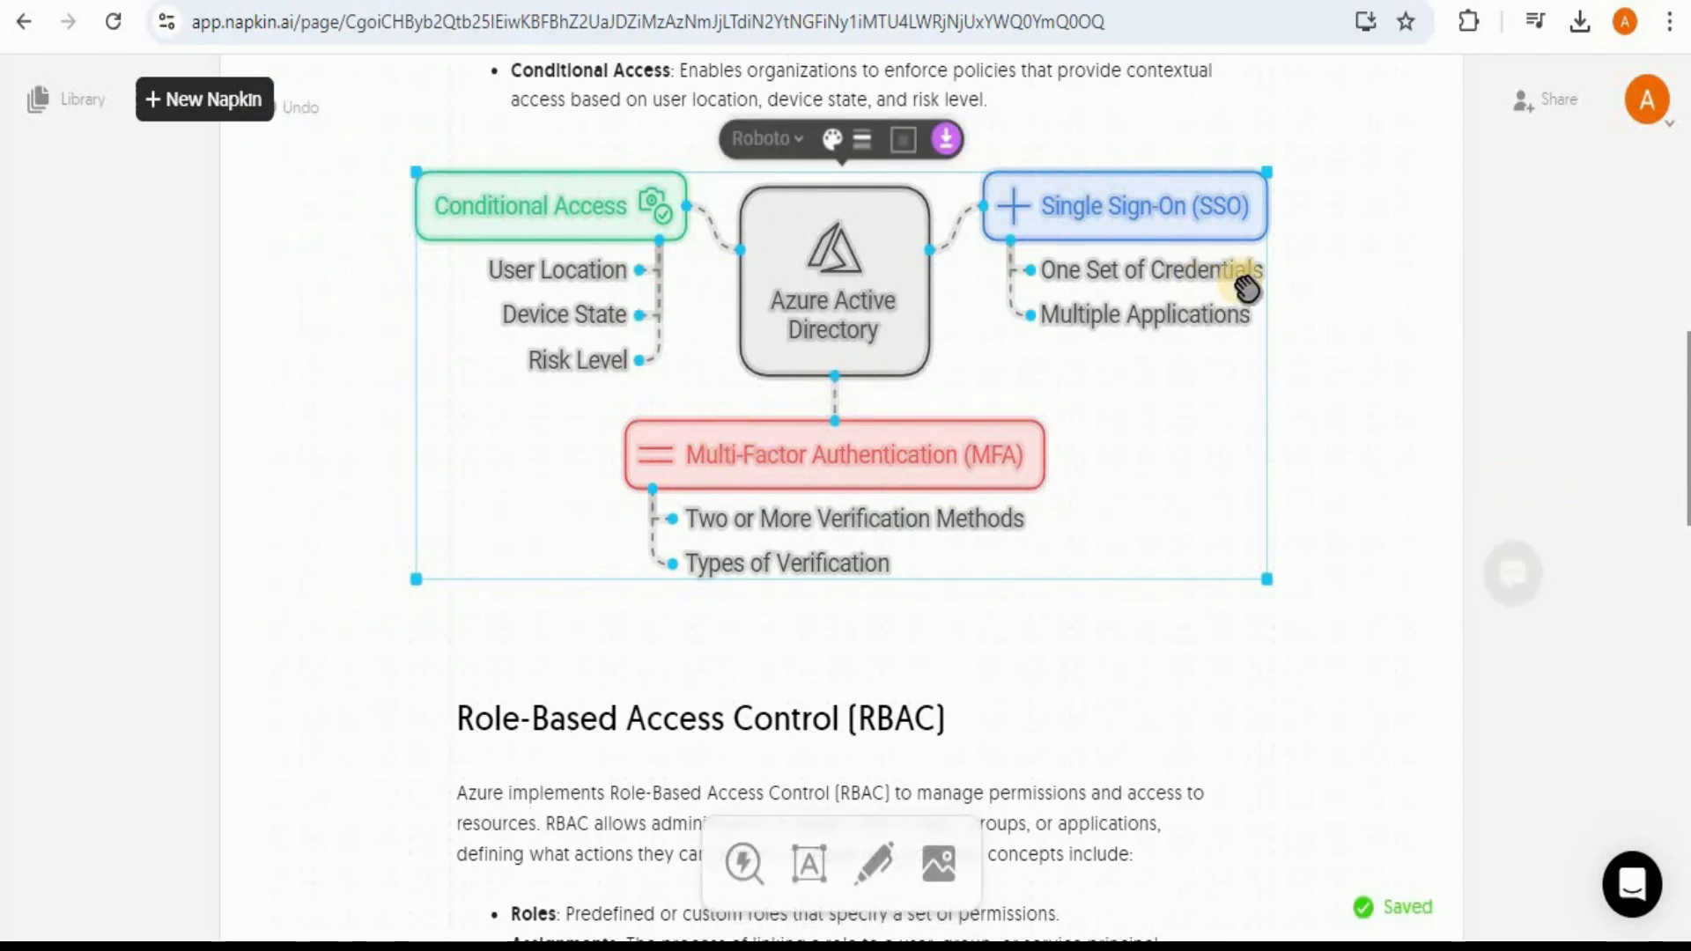
# Step: Generate a visual from the whole Role-Based Access Control (RBAC) section and choose the mind map layout for it
pyautogui.scroll(2, 1687, 445)
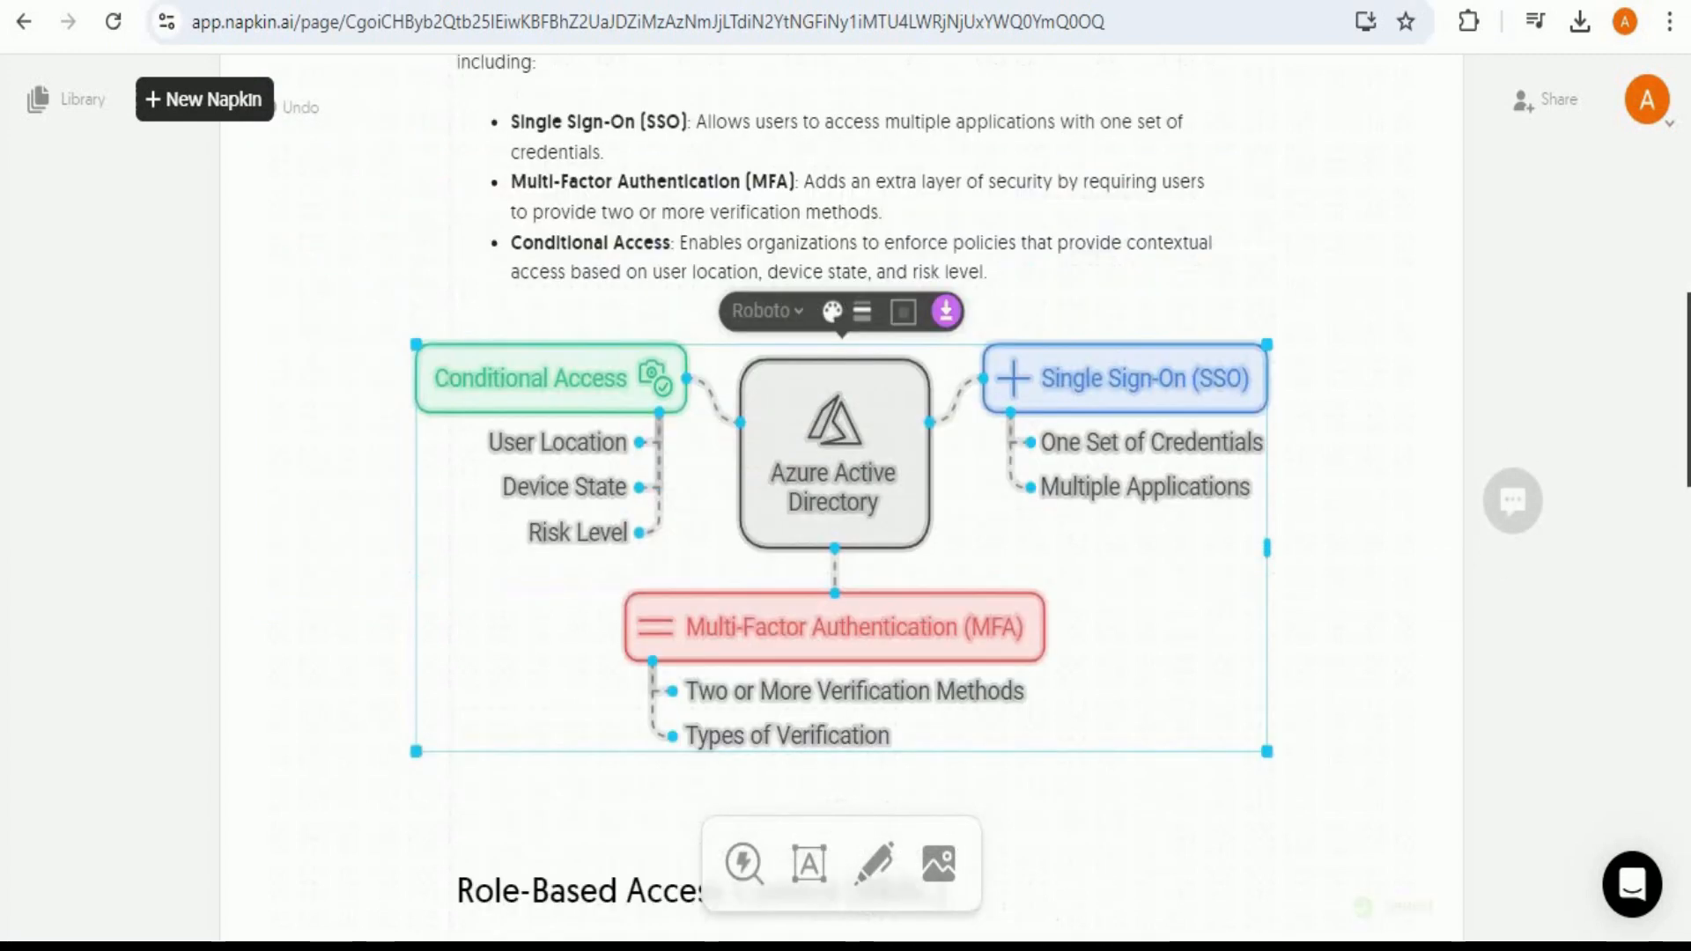
pyautogui.moveTo(1689, 391); pyautogui.dragTo(1687, 549)
pyautogui.click(829, 489)
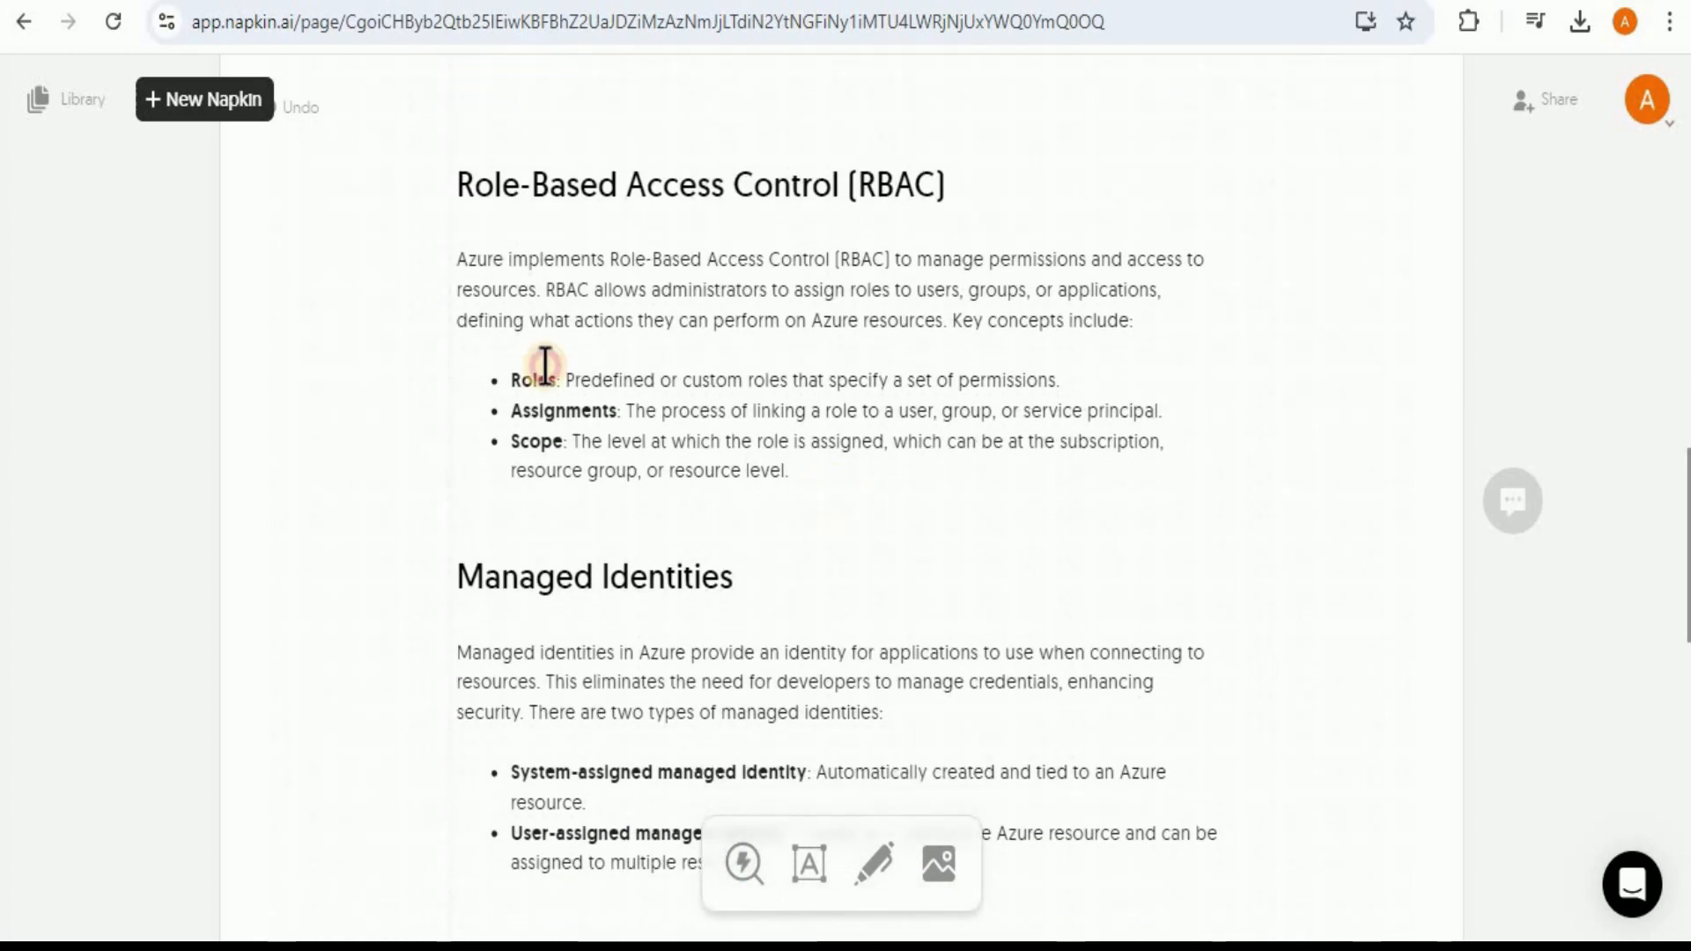
pyautogui.moveTo(460, 184); pyautogui.dragTo(838, 472)
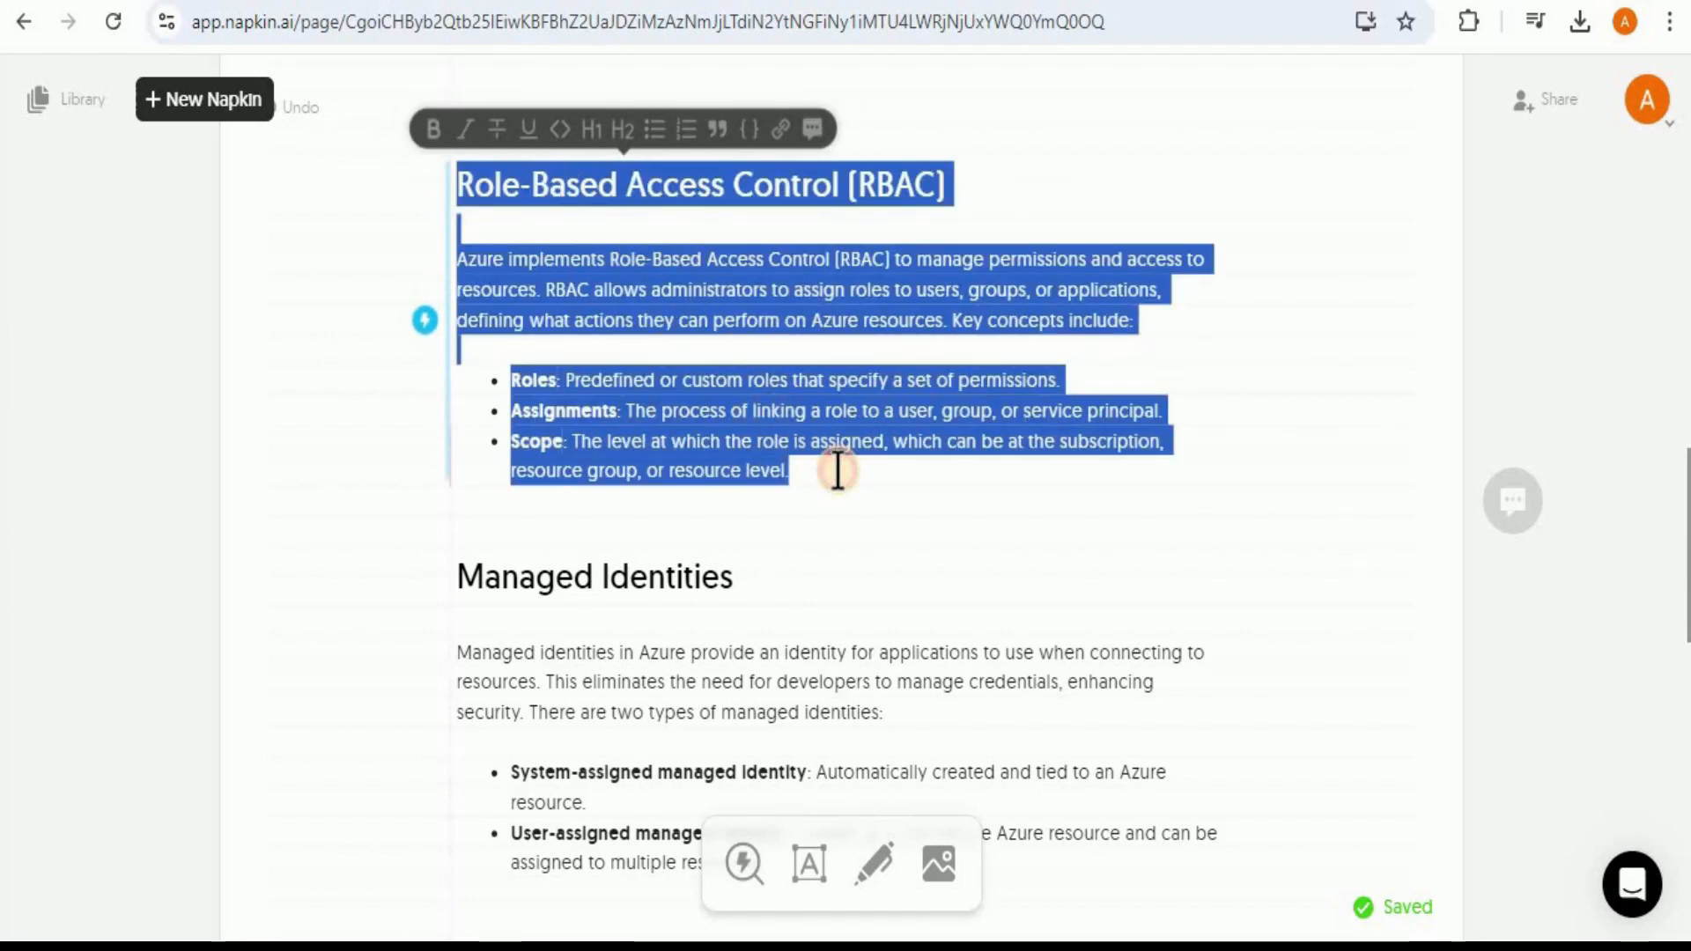
pyautogui.click(426, 321)
pyautogui.moveTo(1687, 536); pyautogui.dragTo(1687, 586)
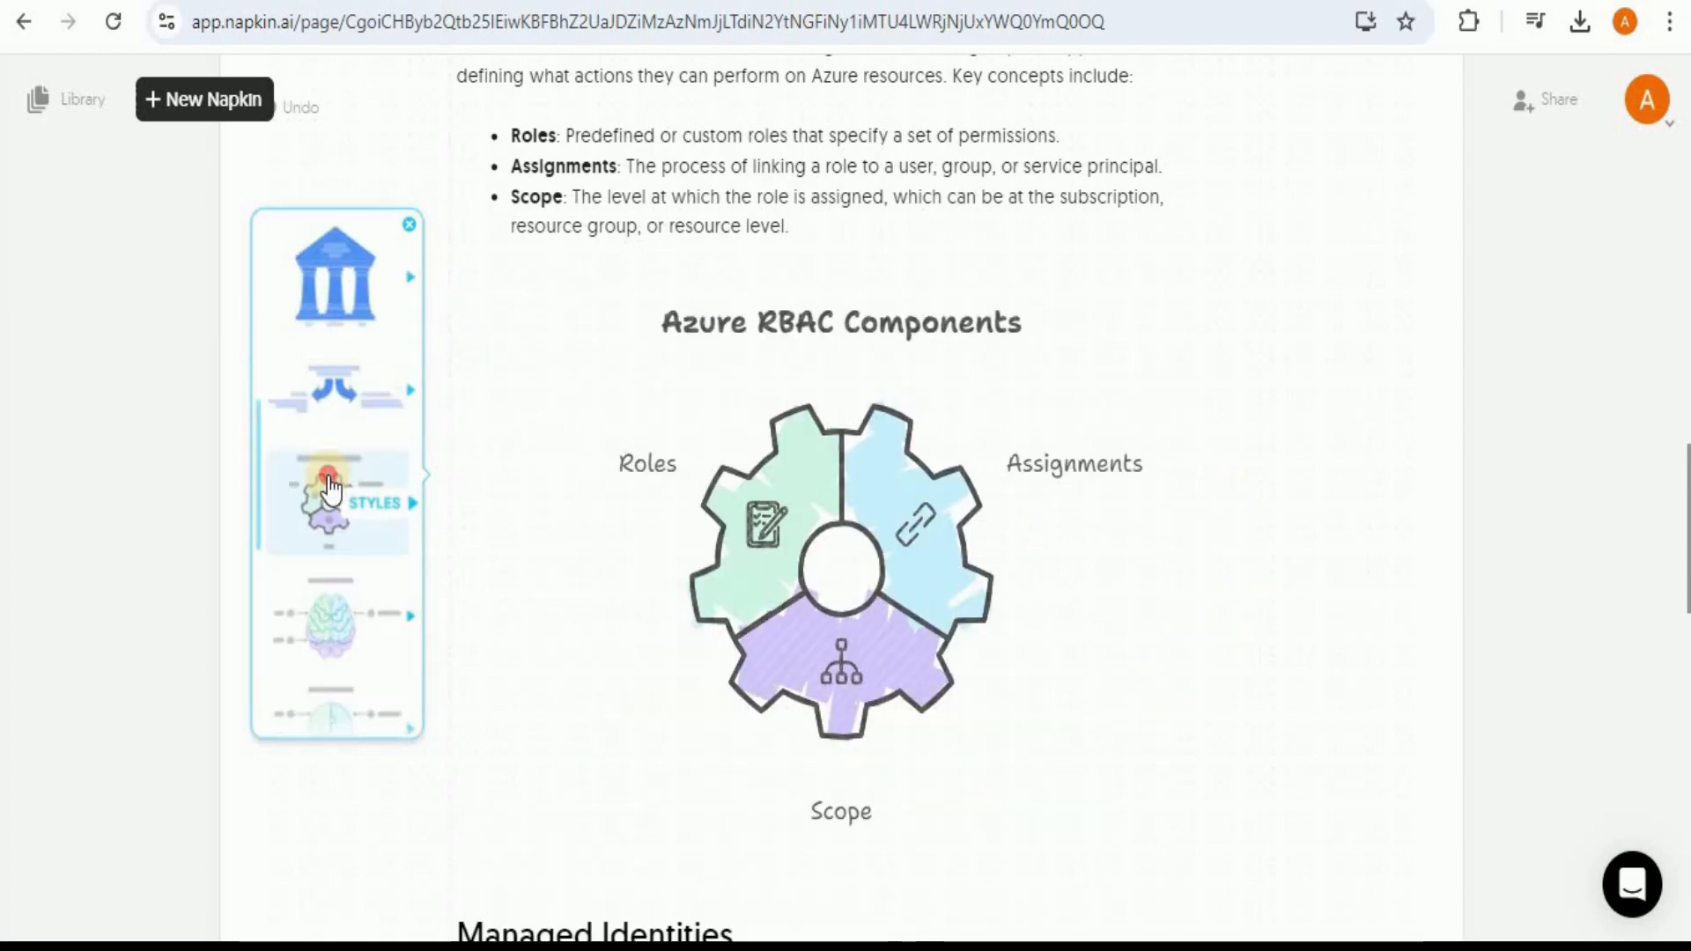
pyautogui.click(359, 494)
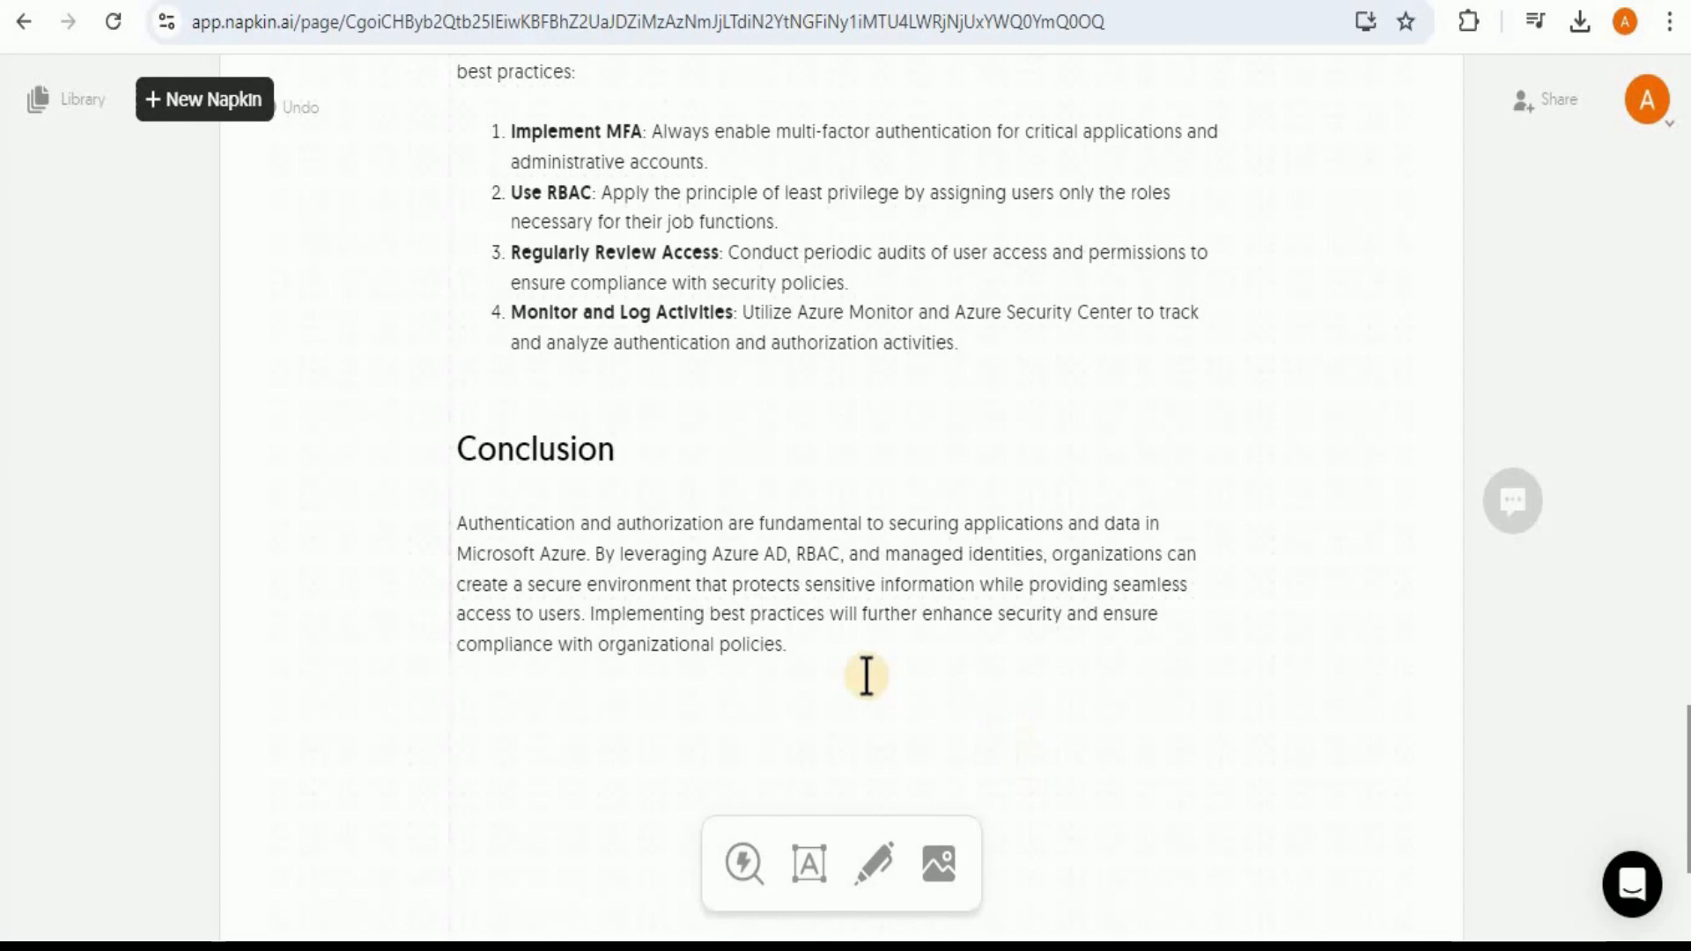
# Step: Generate a visual from the paragraph under the Conclusion heading
pyautogui.click(819, 657)
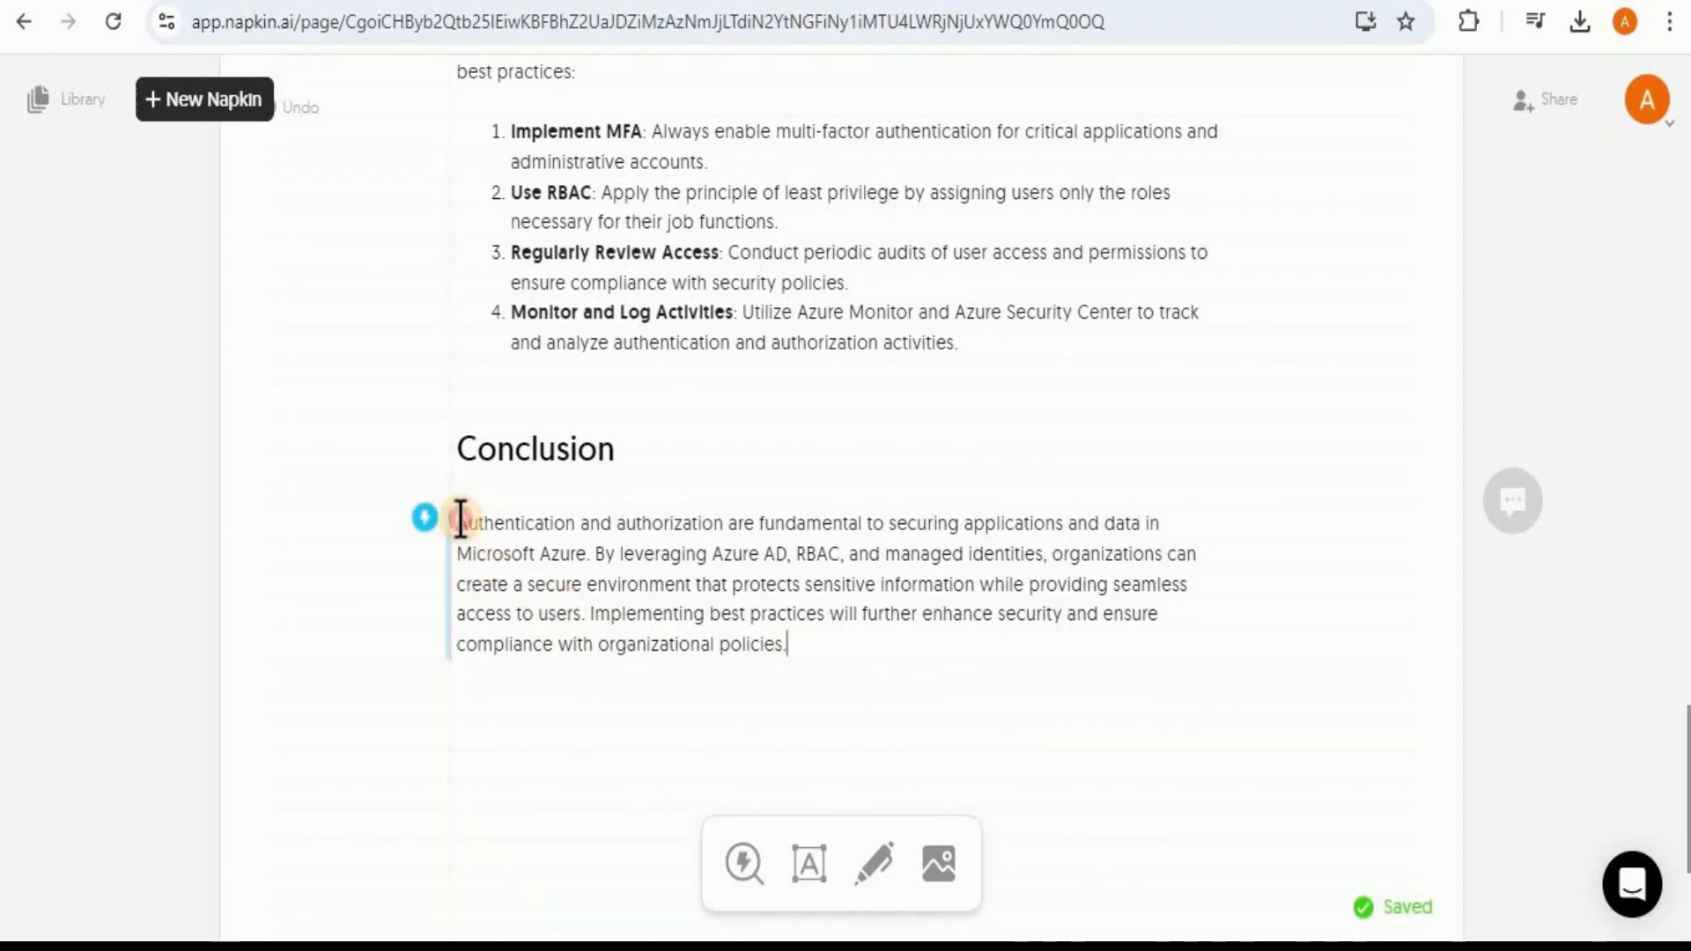
pyautogui.click(426, 528)
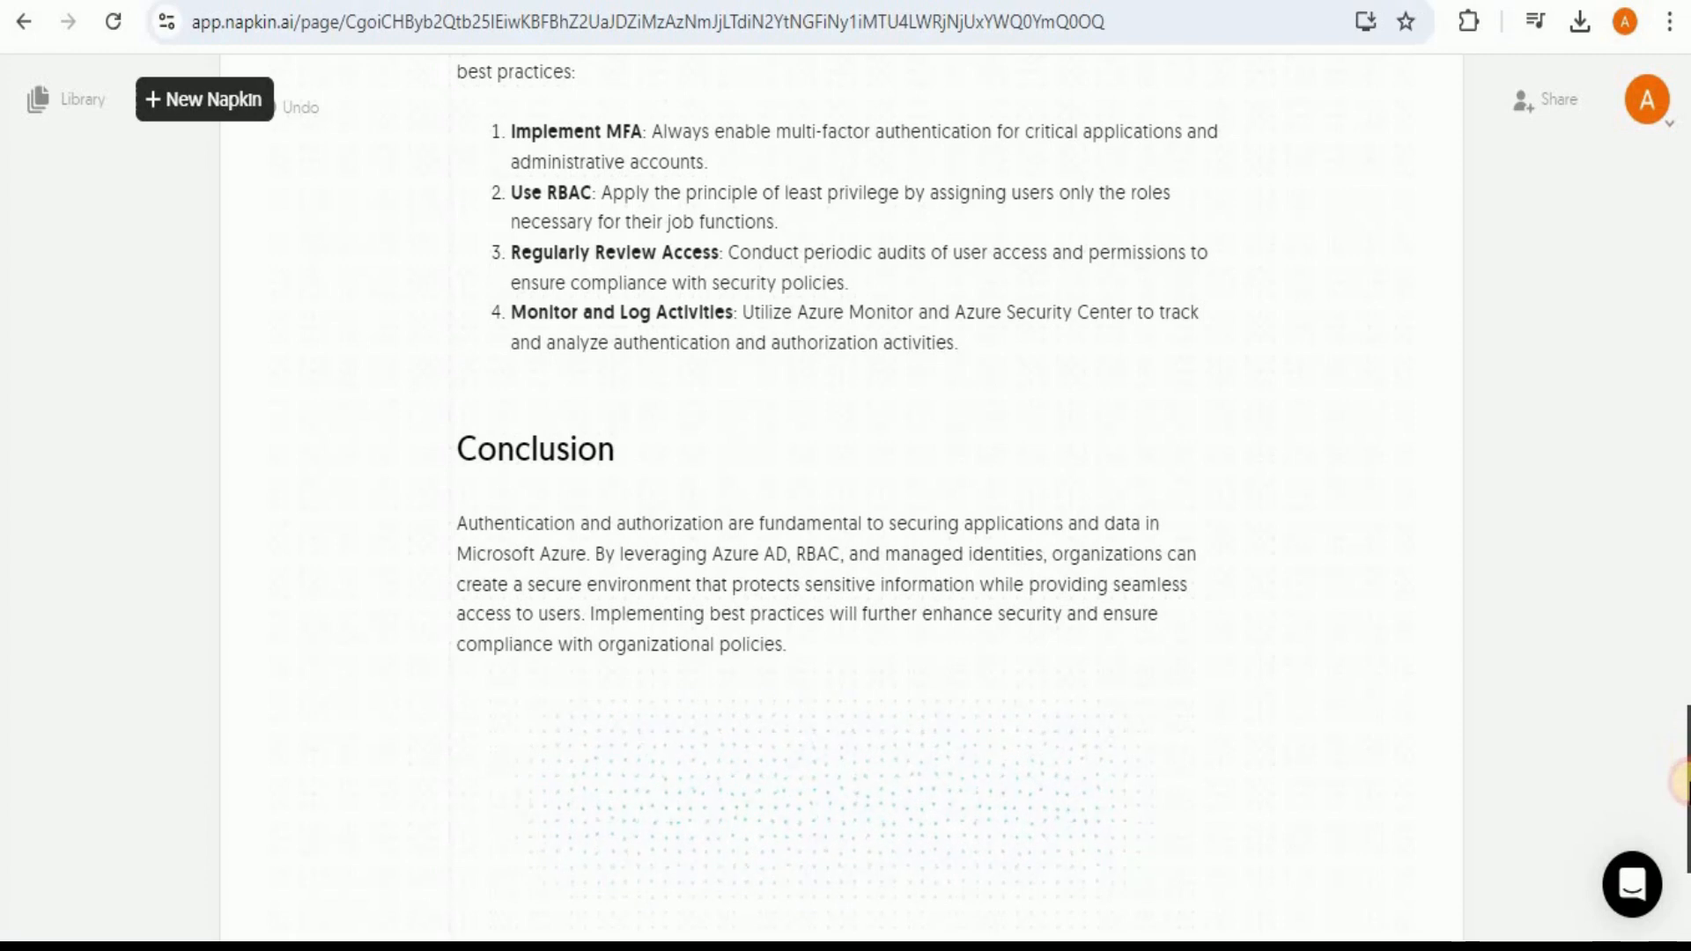
pyautogui.moveTo(1688, 783); pyautogui.dragTo(1689, 829)
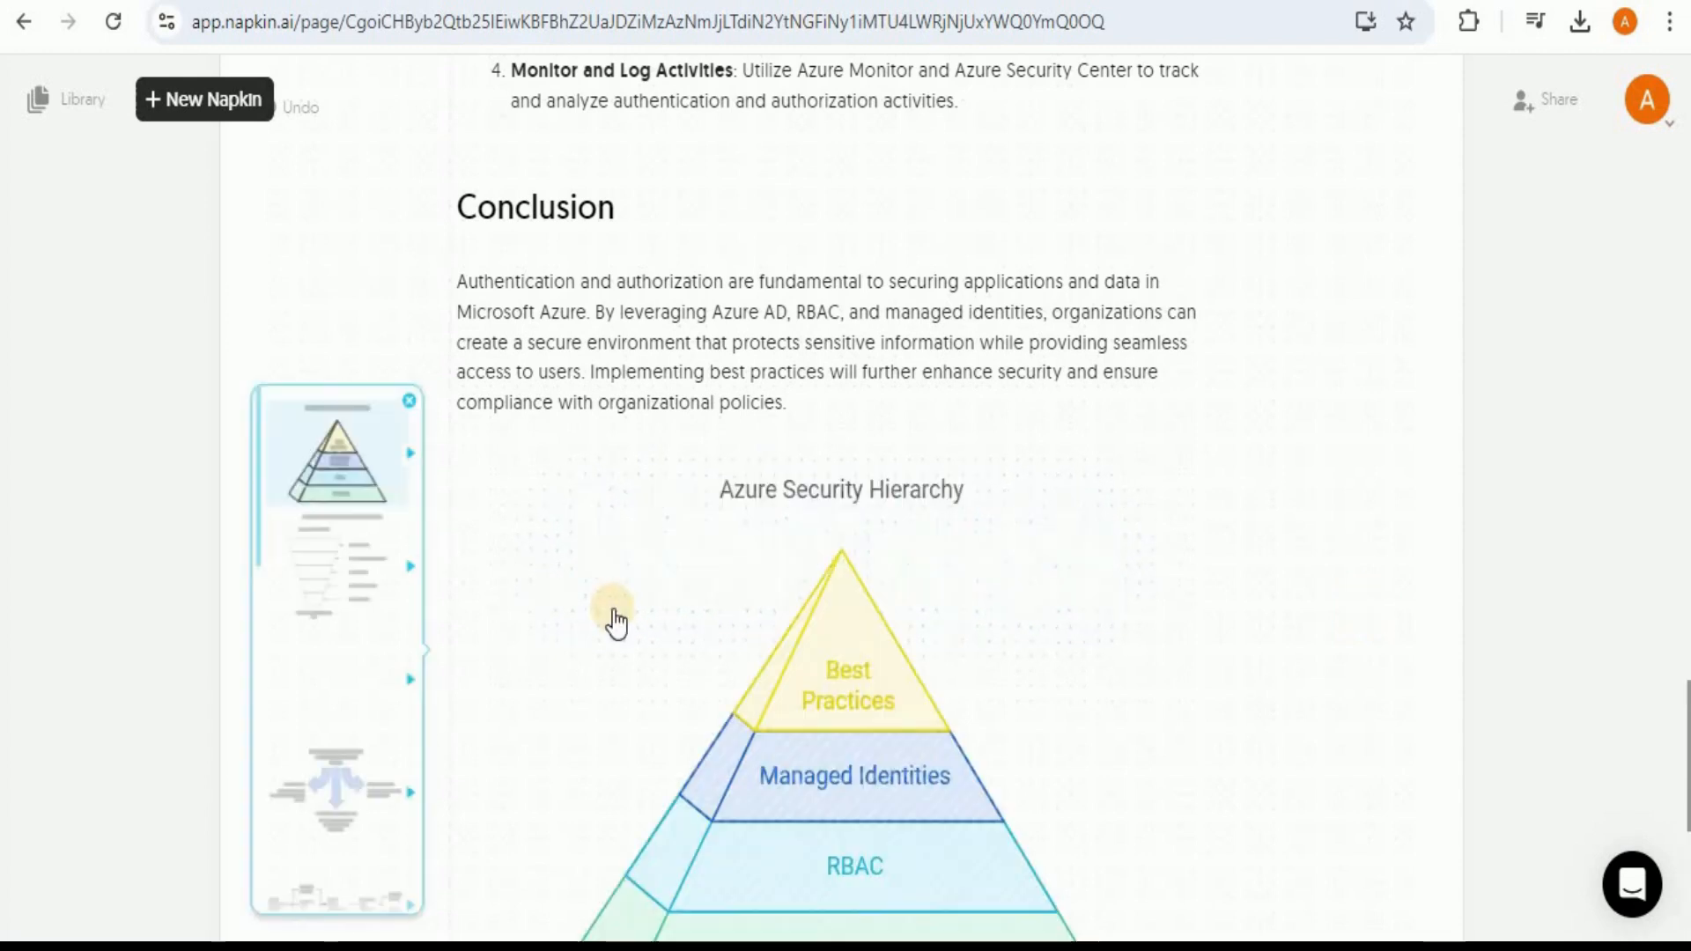
# Step: Preview the funnel layout and choose the three-circle Venn diagram layout for the conclusion visual, opening its style variants
pyautogui.click(313, 592)
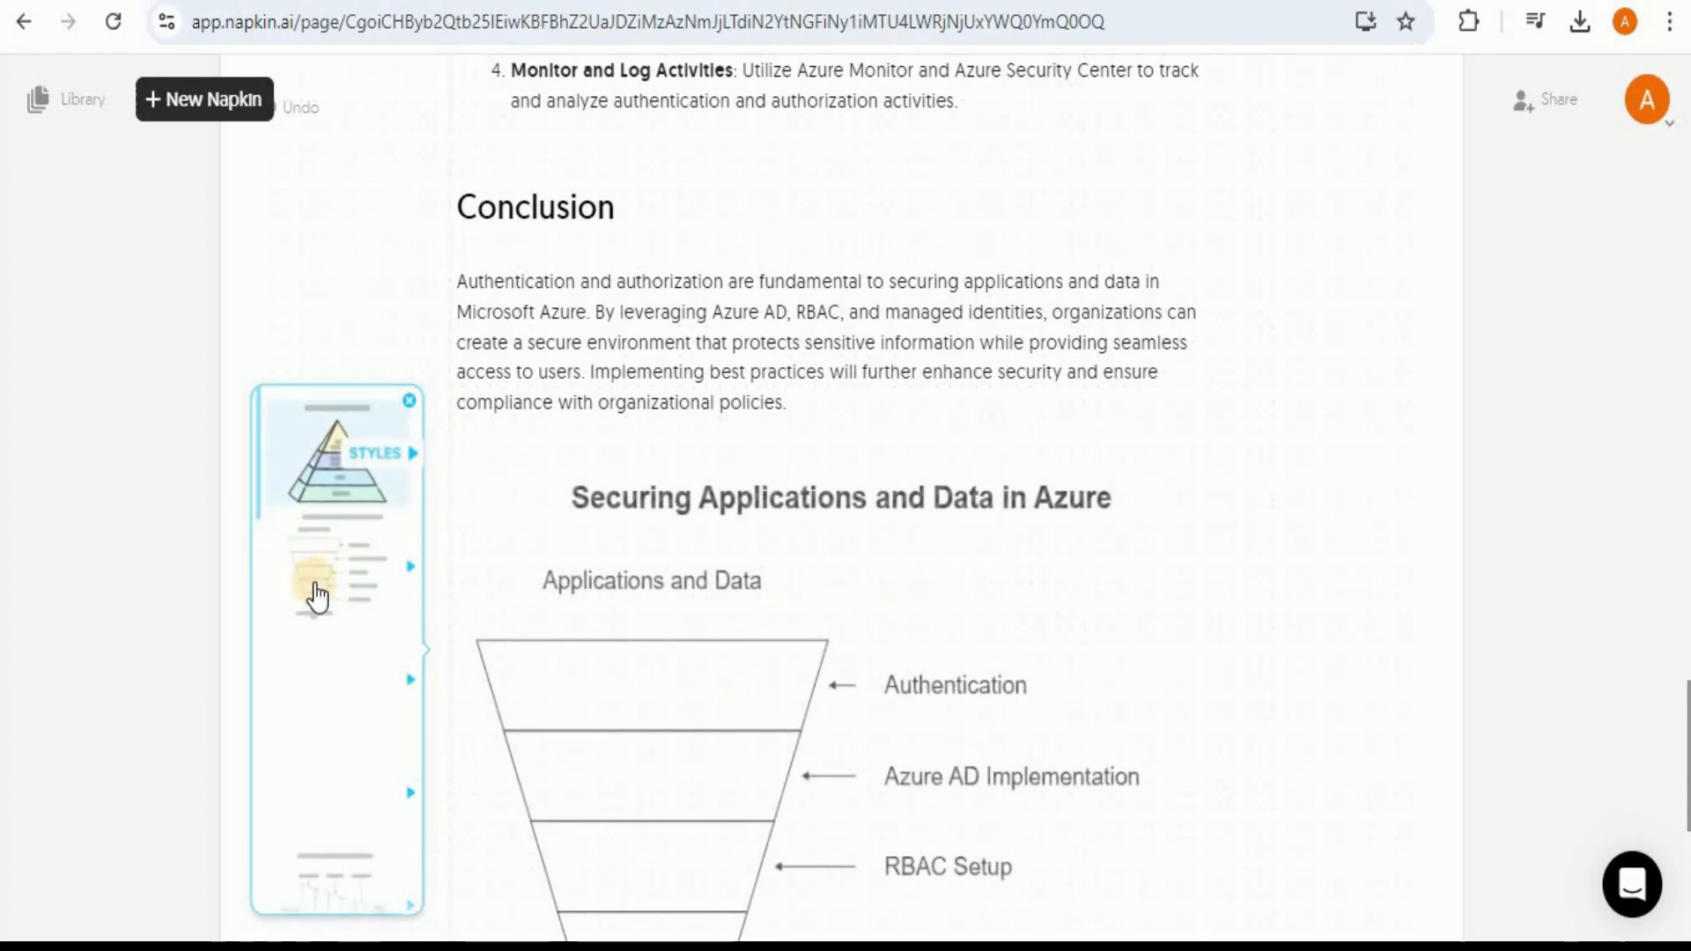
pyautogui.scroll(-2, 323, 495)
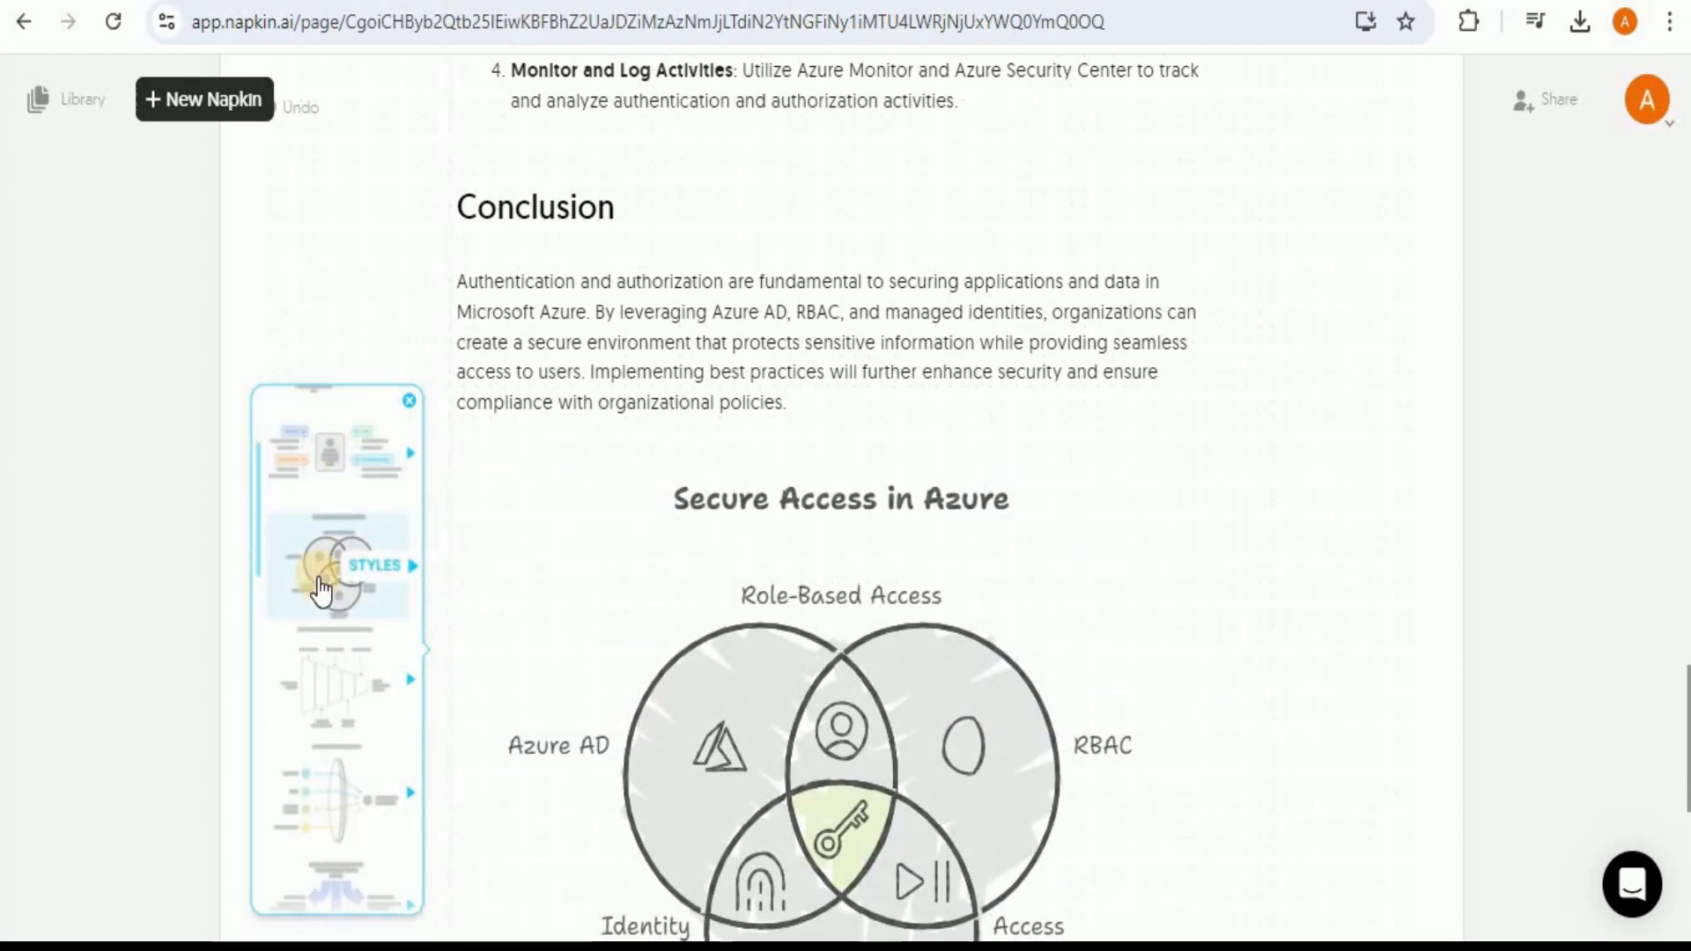
pyautogui.click(321, 590)
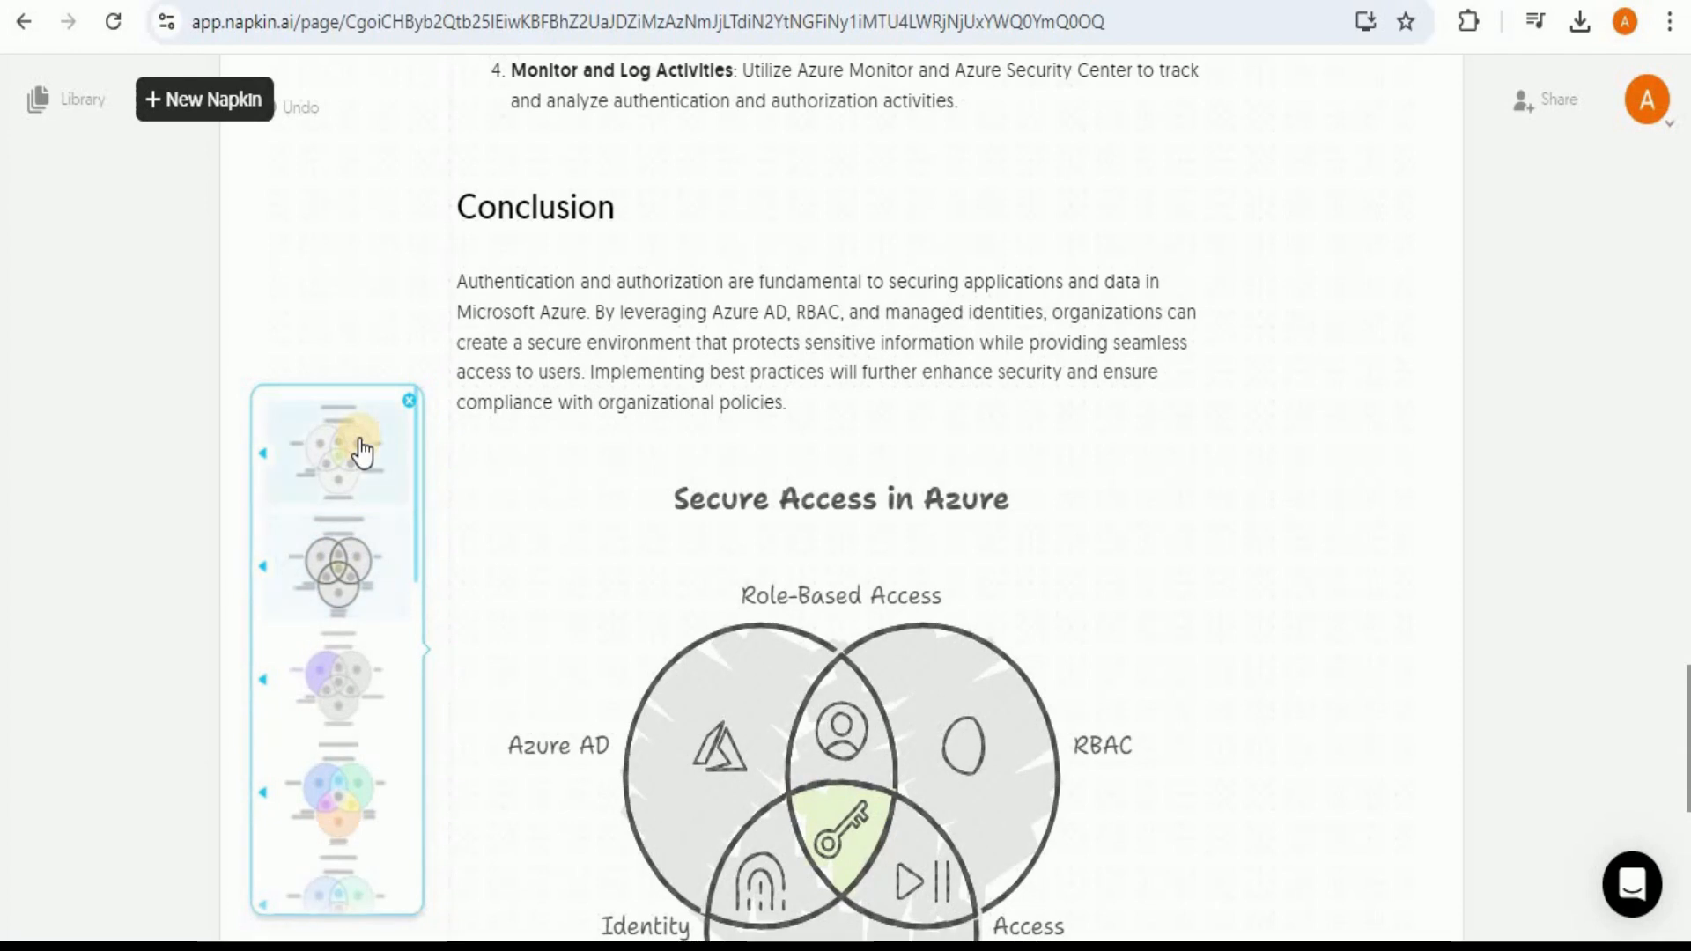